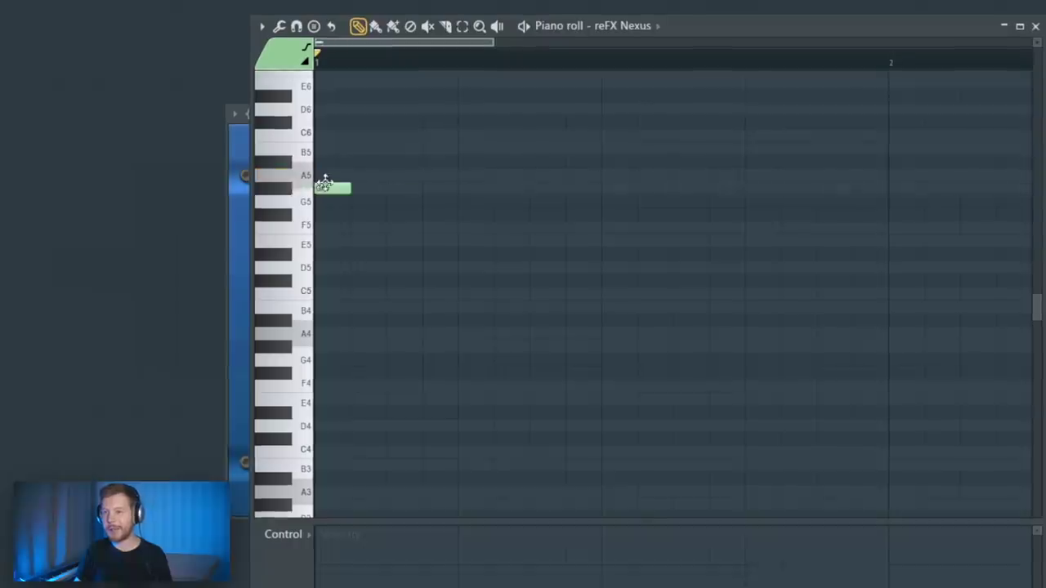
- Build an A5–C6–E6 chord at the start of bar 1 and repeat it on every beat to the middle of bar 2
drag(325, 183, 328, 172)
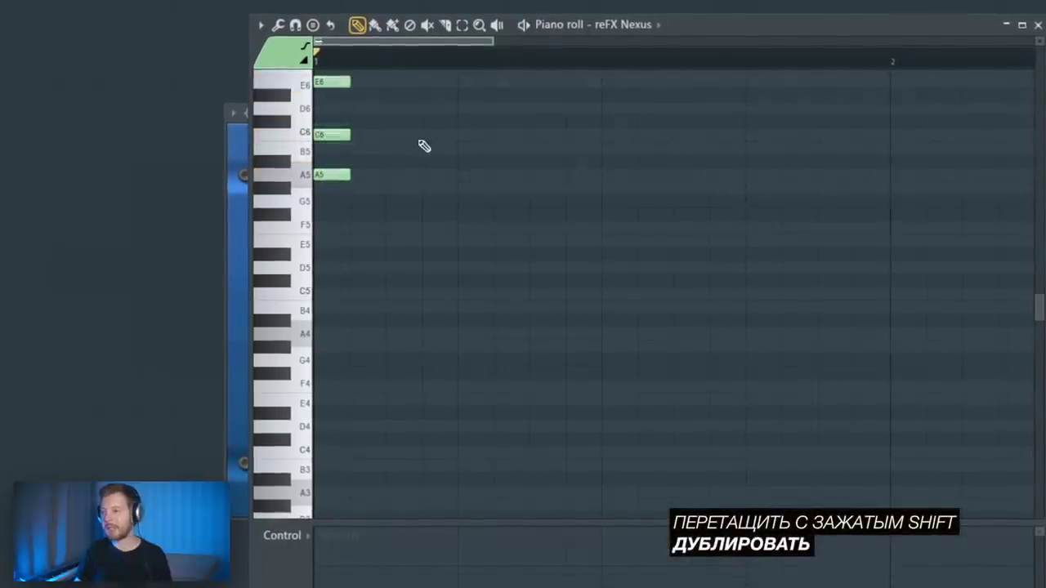
scroll(429, 205, up, 3)
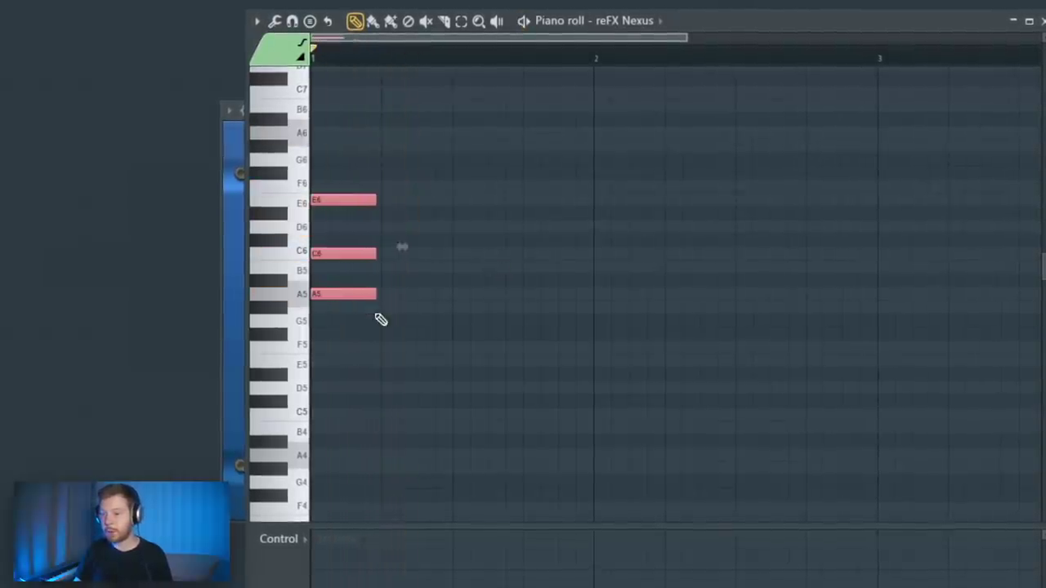
key(ctrl+b)
key(ctrl+b)
key(ctrl+b)
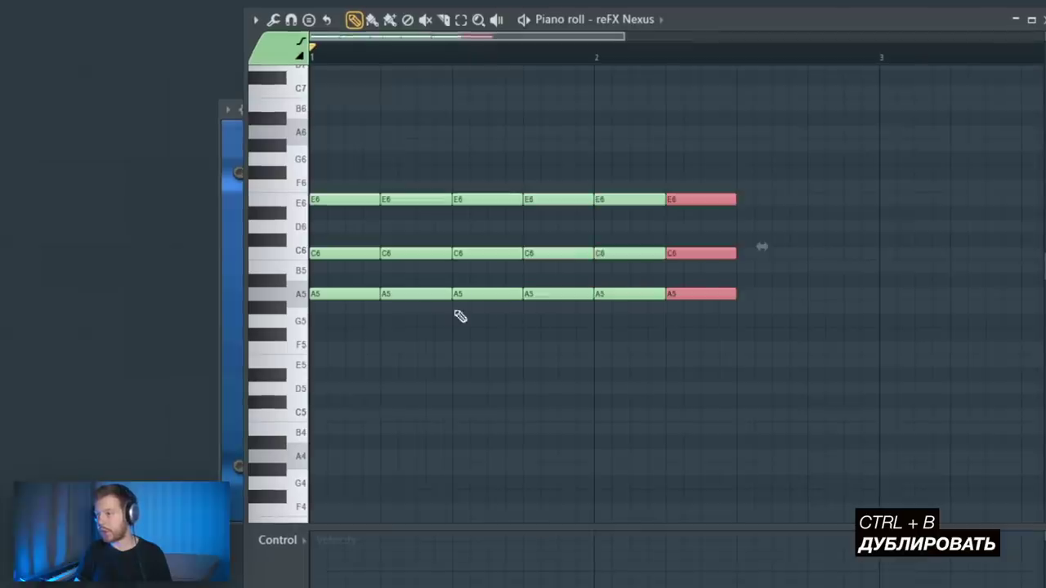
- Fill the last two beats of bar 2 with D6–F6–A6 chords and shorten all notes to less than half a beat
drag(607, 317, 783, 166)
drag(629, 297, 759, 229)
key(ctrl+a)
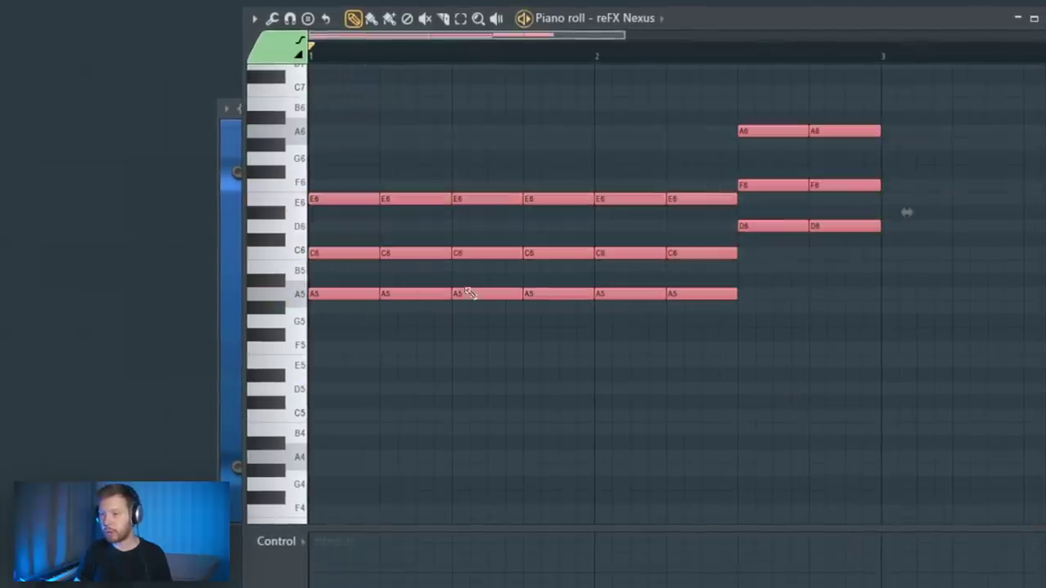
drag(739, 300, 697, 302)
- Select all chord notes and lower their velocity slightly
drag(907, 70, 327, 351)
scroll(569, 493, up, 1)
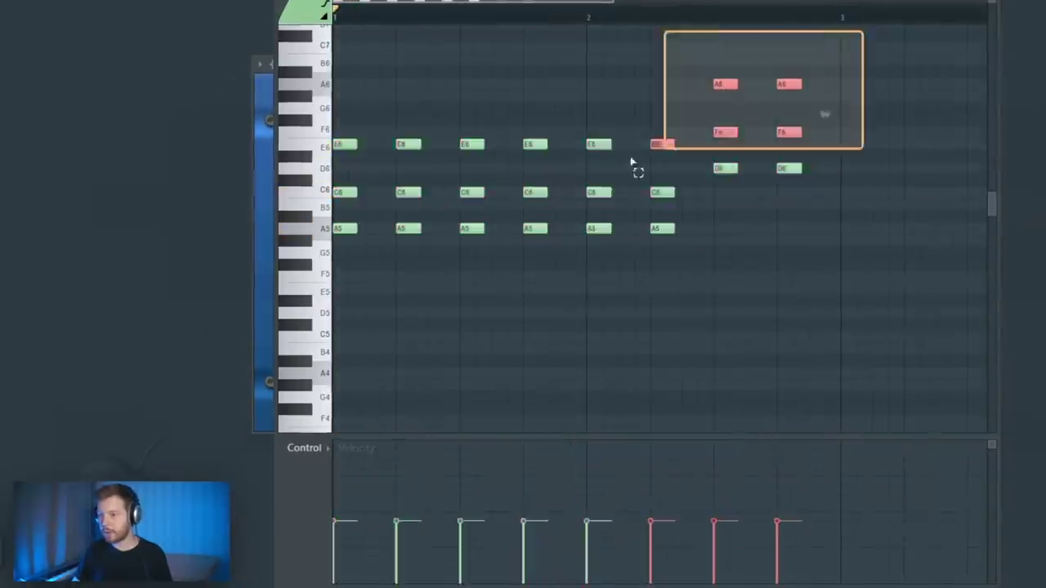
scroll(564, 404, up, 1)
scroll(552, 416, down, 5)
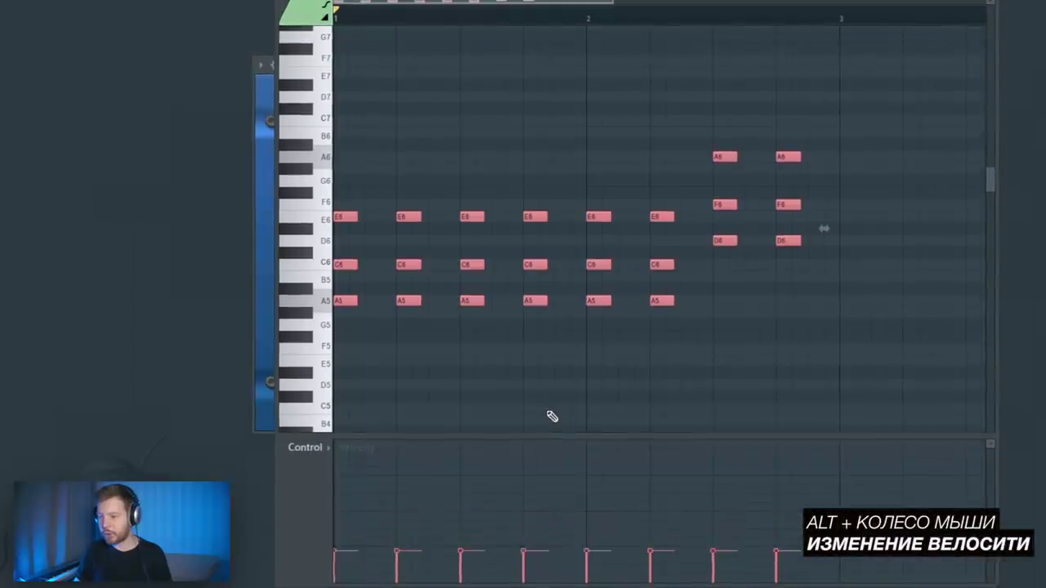
scroll(551, 407, up, 3)
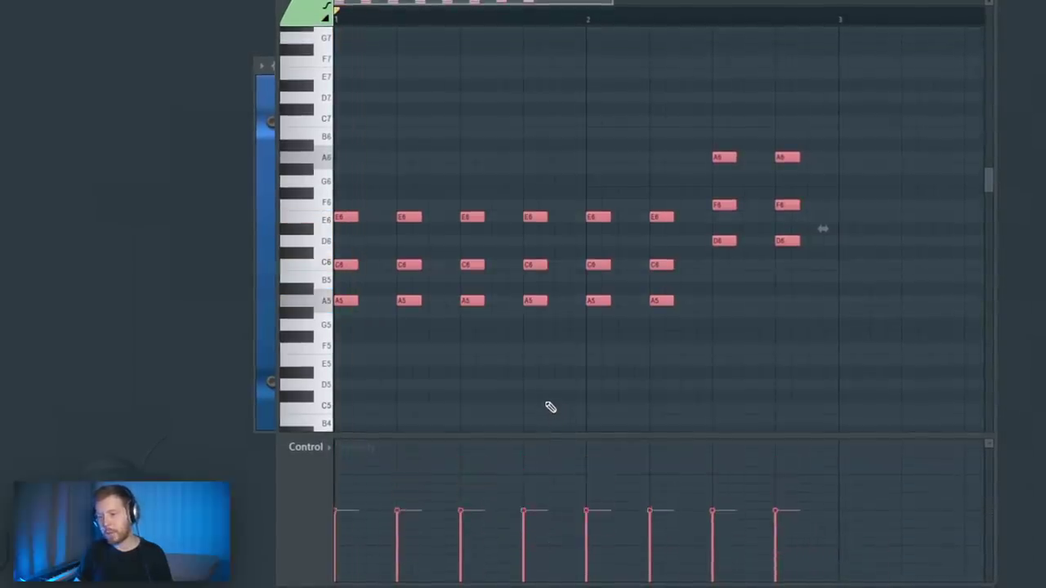
scroll(550, 407, down, 1)
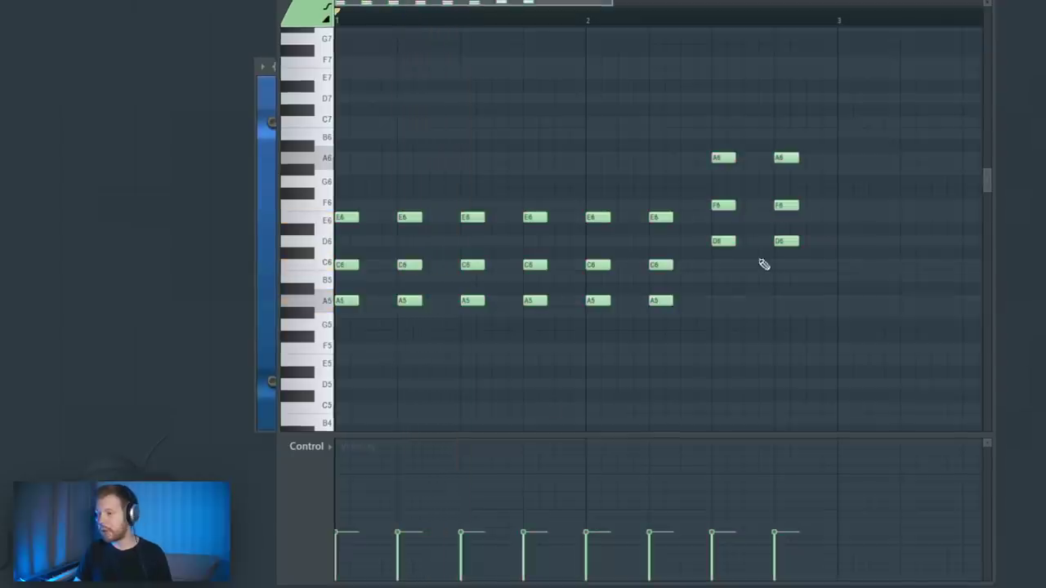
- Invert the chords by lowering the A6, E6/F6 and C6/D6 notes one octave each, and play the pattern
drag(774, 157, 695, 168)
key(ctrl+Down)
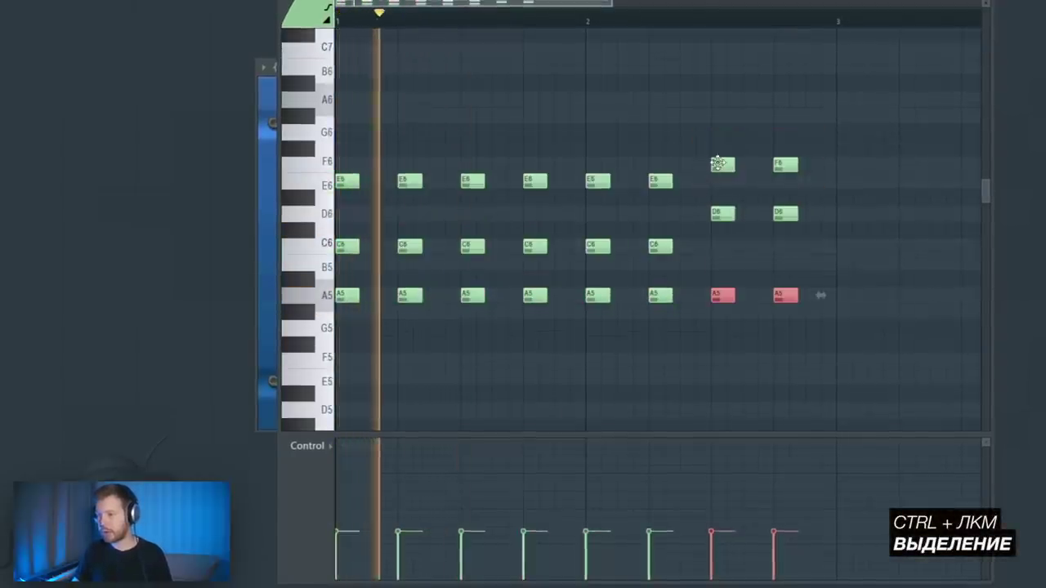
ctrl+click(685, 123)
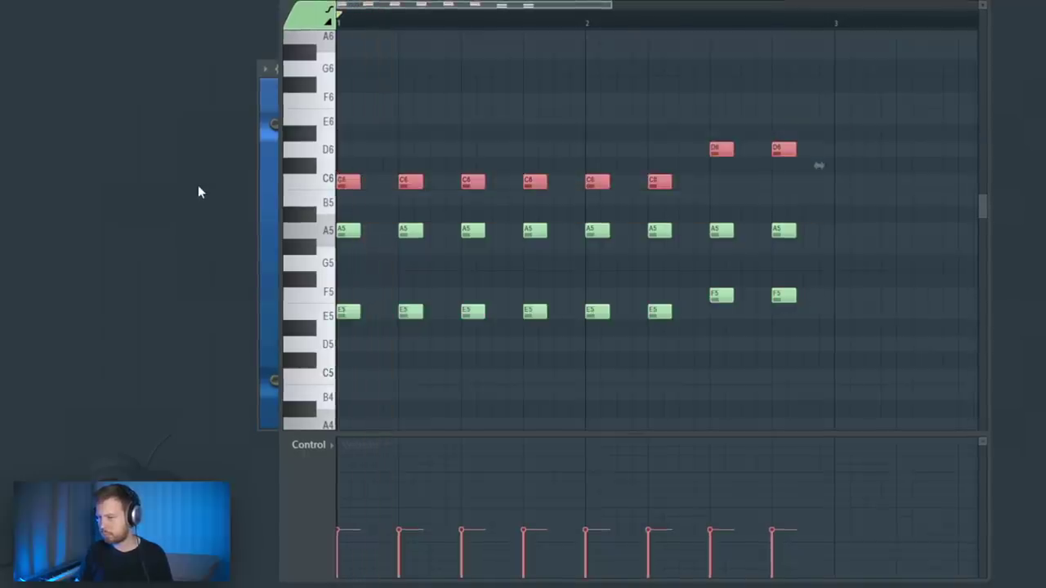
key(ctrl+Down)
key(space)
ctrl+click(610, 100)
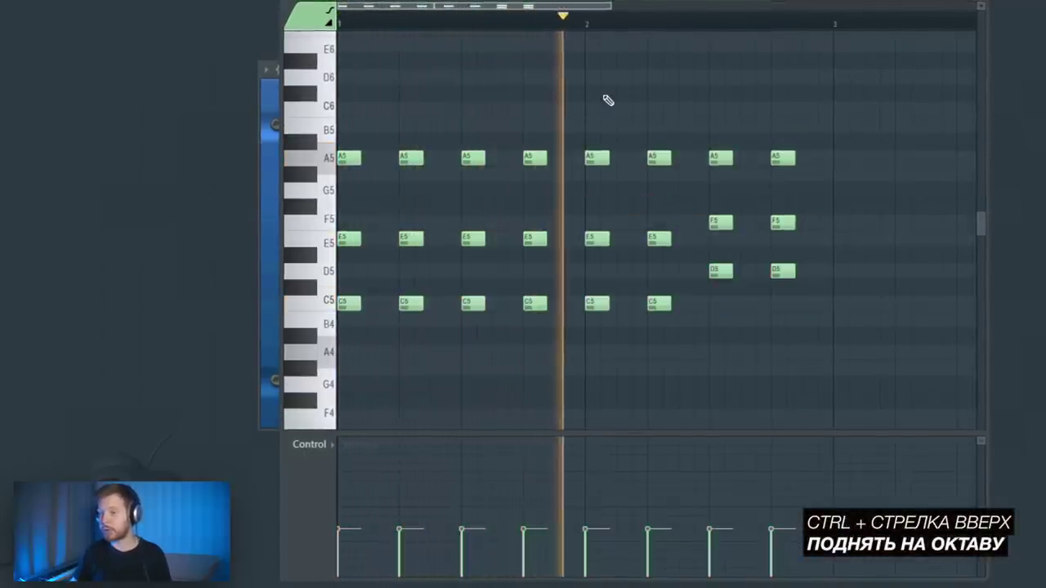
key(space)
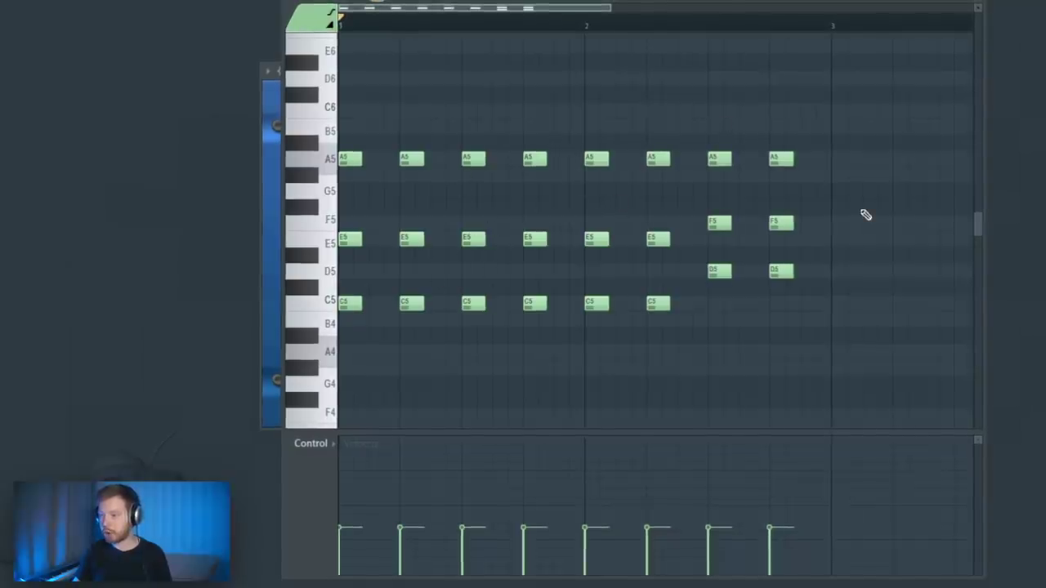
- Duplicate the E5, F5 and D5 notes one octave higher and play the fuller chords
drag(883, 185, 343, 276)
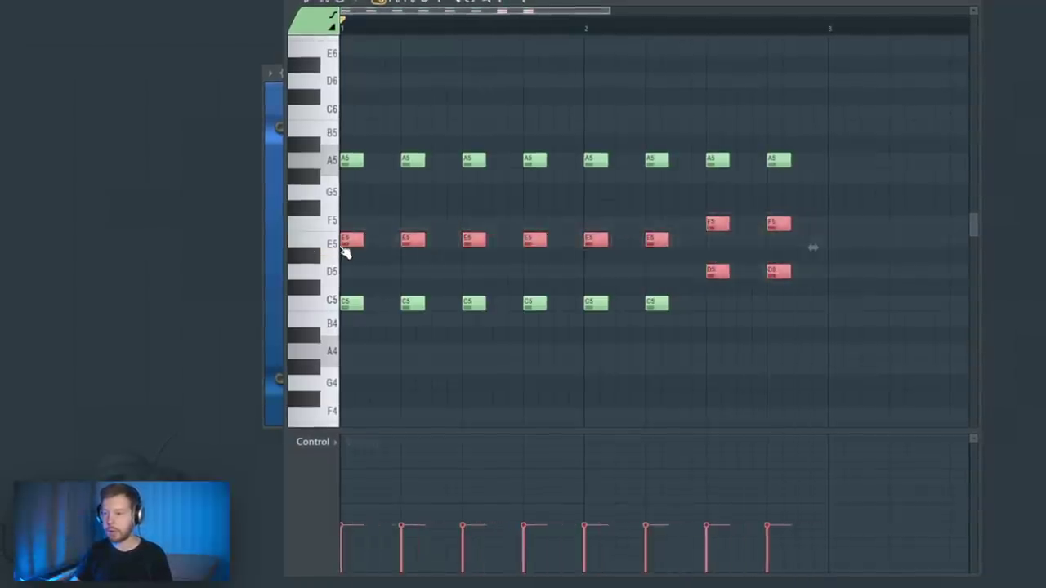
key(ctrl+Up)
key(space)
ctrl+click(500, 180)
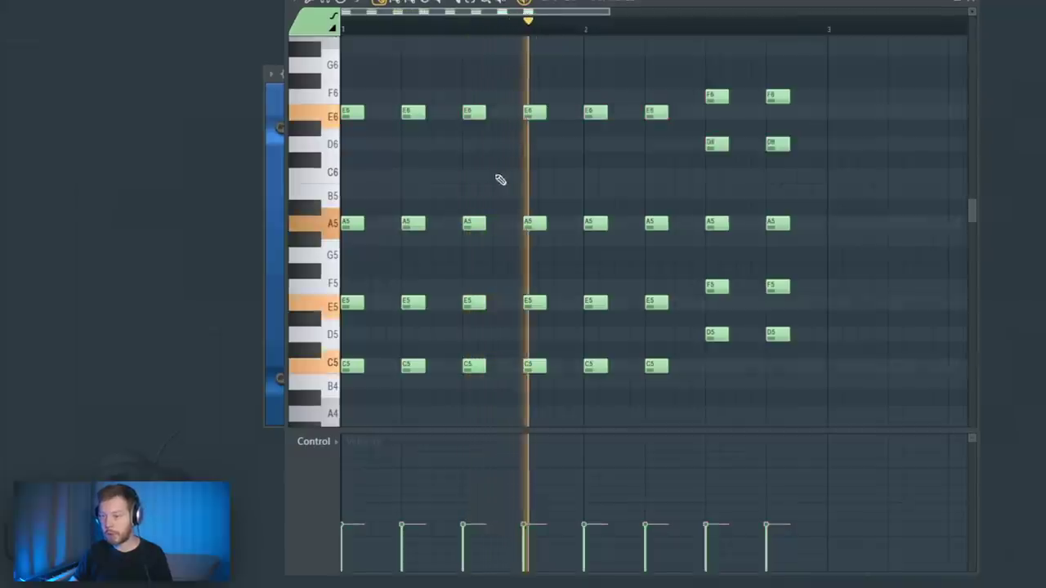
key(space)
- Repeat the two-bar chord pattern until it fills eight bars
scroll(556, 214, down, 2)
drag(724, 183, 347, 114)
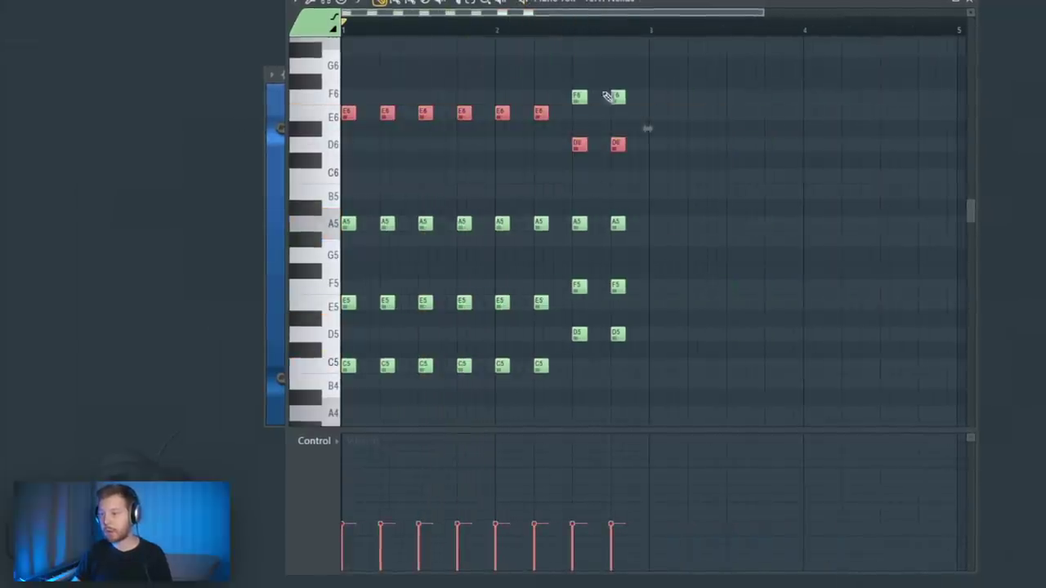
drag(757, 420, 234, 117)
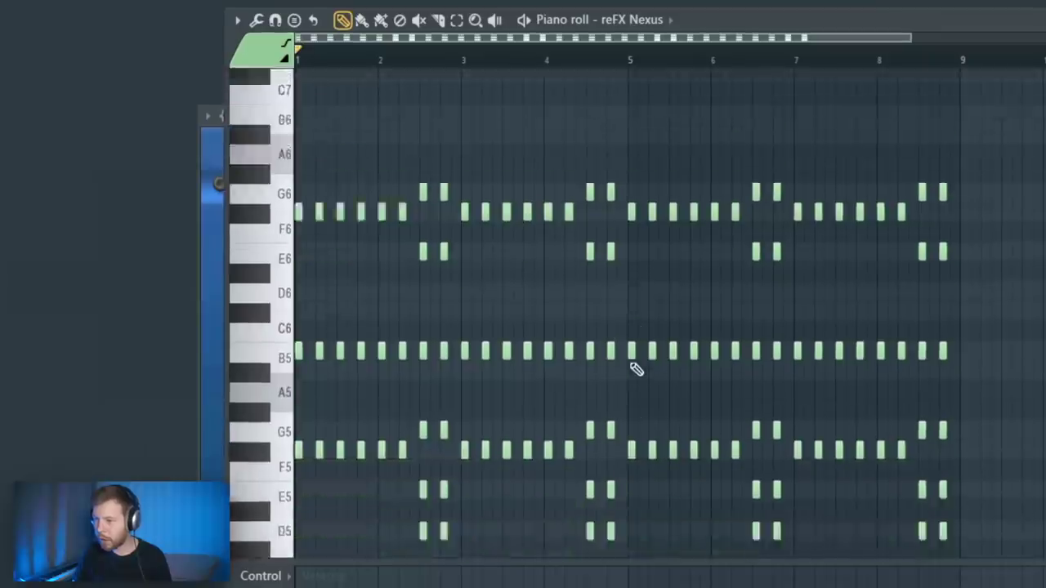
- Duplicate the A5 notes of bars 5 to 8 one octave higher, onto A6
scroll(635, 367, down, 3)
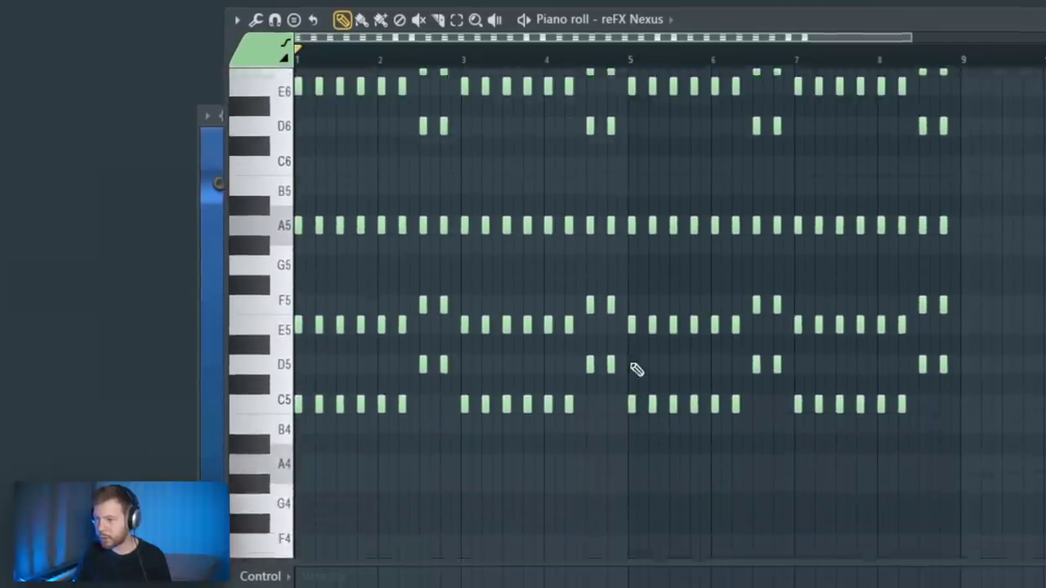
scroll(650, 253, up, 2)
drag(628, 100, 281, 503)
ctrl+click(643, 343)
drag(668, 200, 1007, 500)
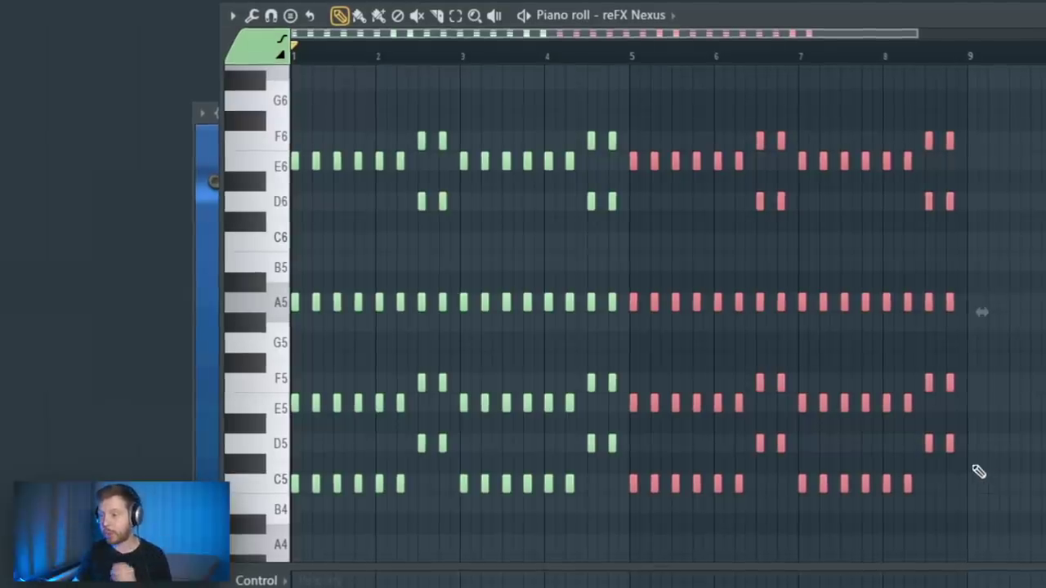
ctrl+drag(1030, 252, 719, 316)
ctrl+drag(720, 315, 625, 317)
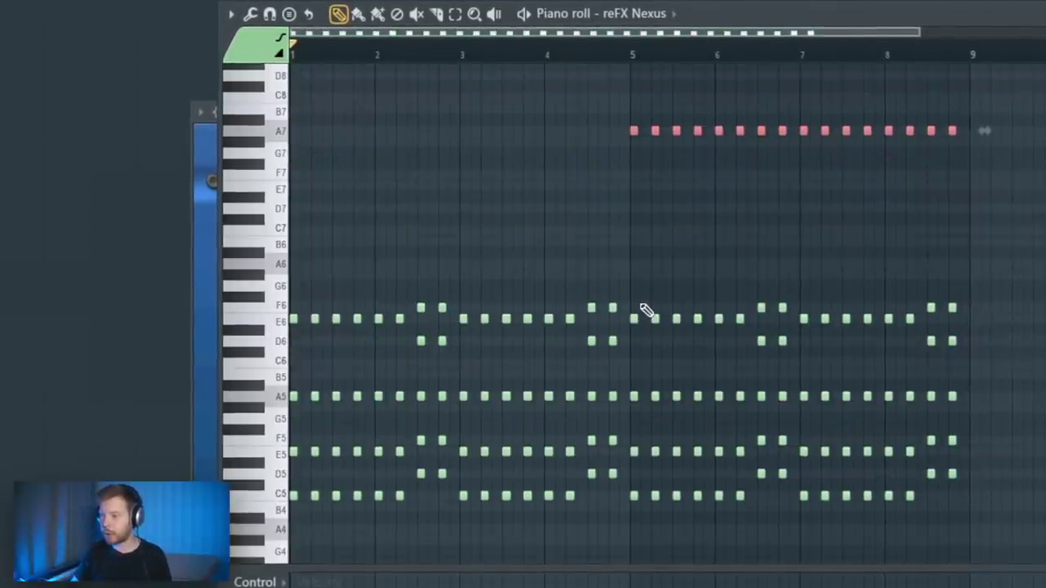
- Duplicate the C5 and D5 notes of bars 5 to 8 onto C7 and D7, and play from bar 5
click(634, 51)
drag(1008, 451, 646, 523)
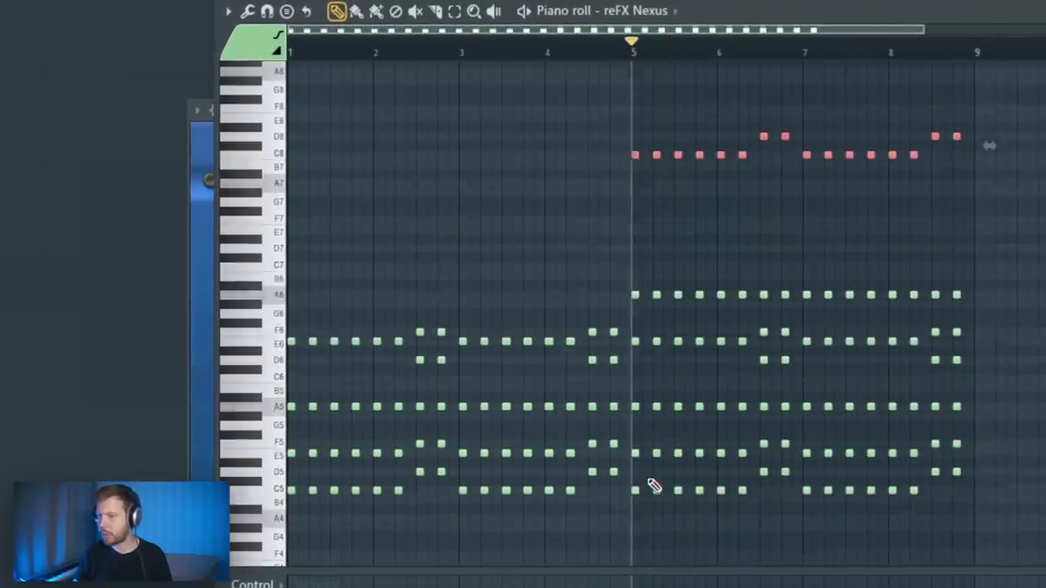
key(space)
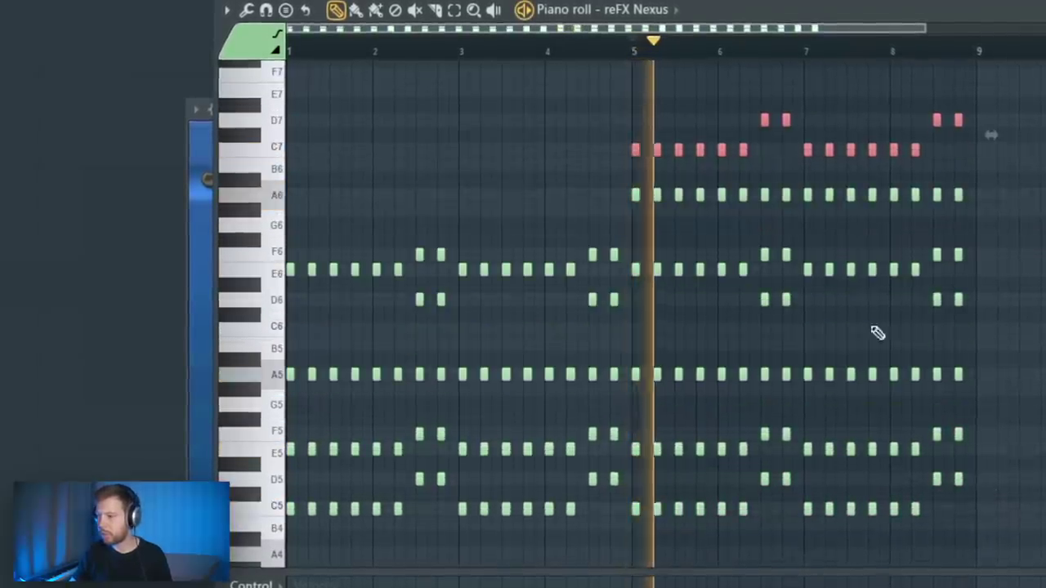
- Raise the velocity of the A6, C7 and D7 notes in bars 5 to 8 and play the result
drag(1031, 232, 621, 121)
key(space)
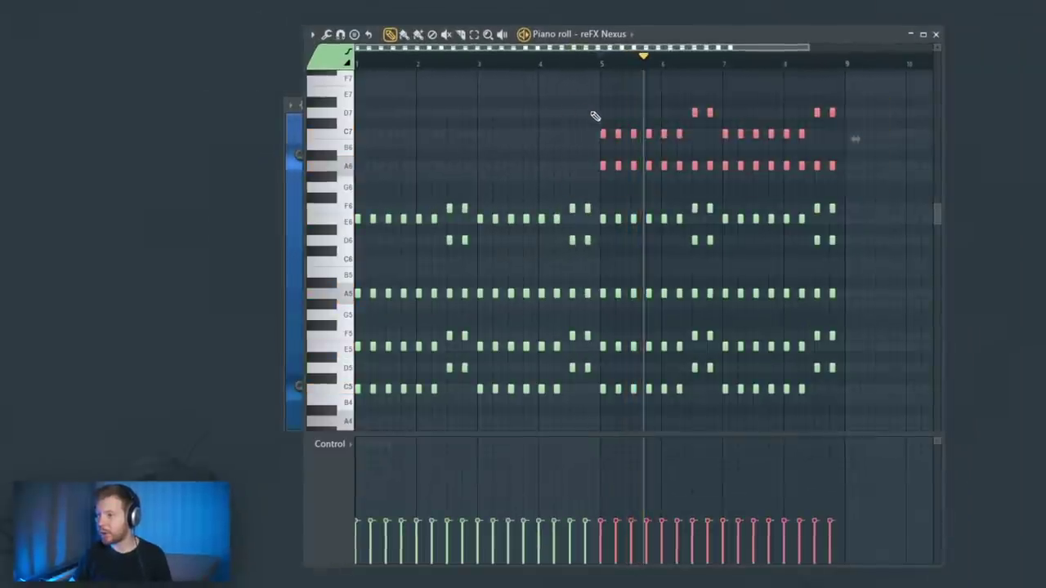
key(space)
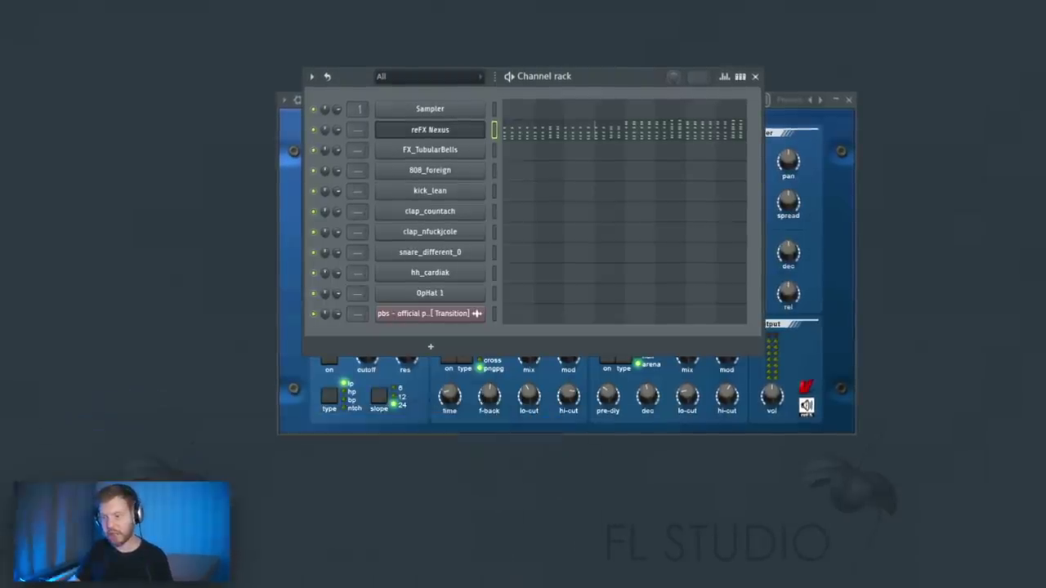
- Clone the reFX Nexus channel and load the AD ST Staccato Strings preset in the clone
right_click(473, 128)
click(507, 245)
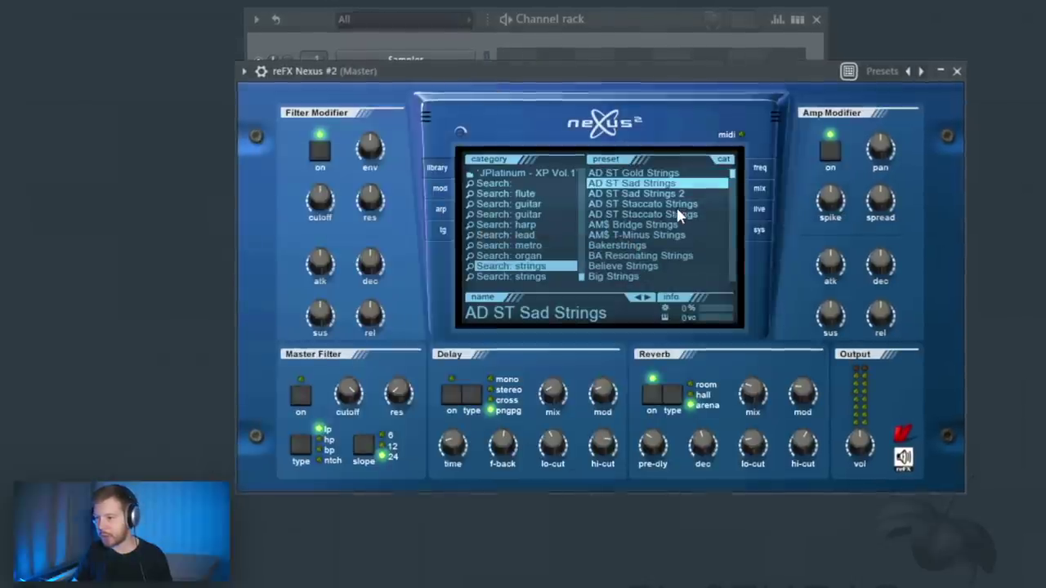
click(678, 205)
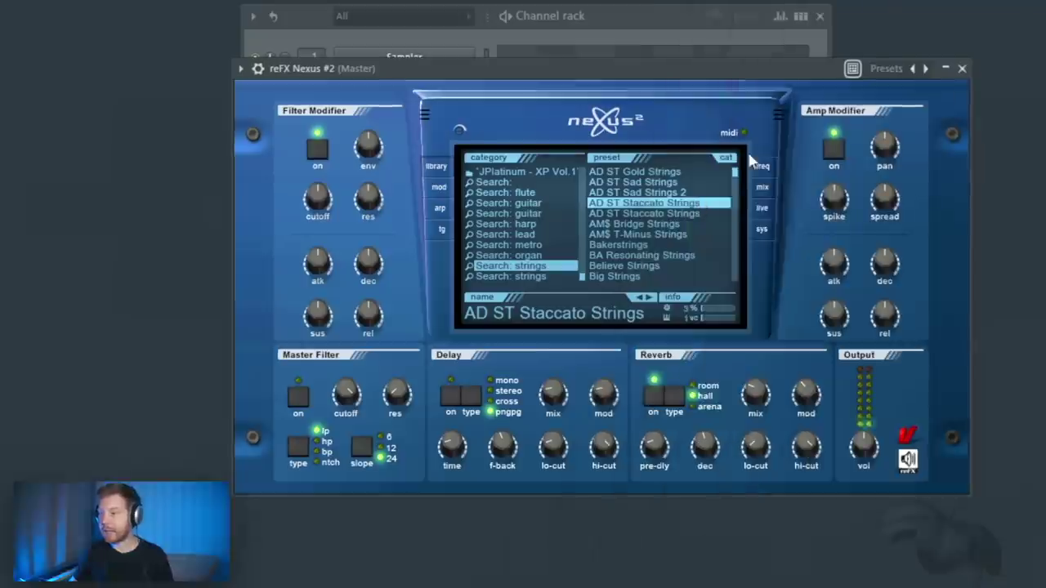
- Copy the reFX Nexus notes into reFX Nexus #2, delete the copied C5 and D5 notes, and play the pattern
click(642, 25)
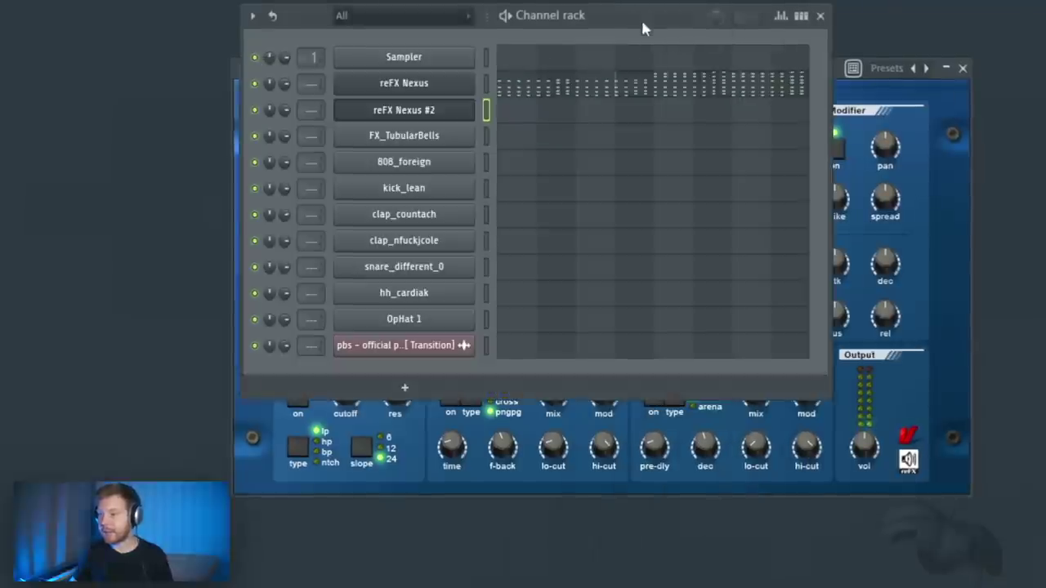
click(485, 82)
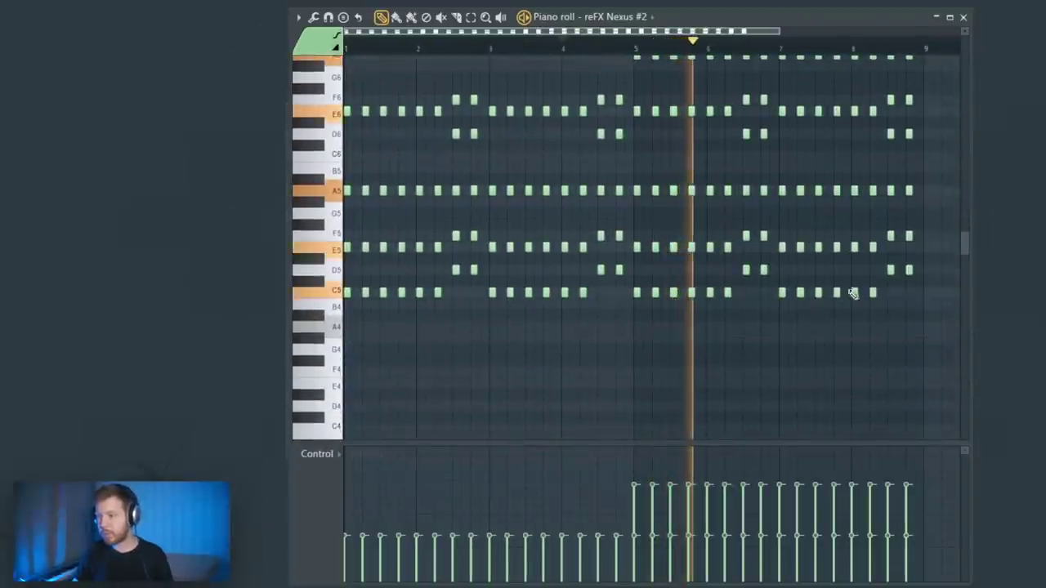
key(space)
drag(922, 264, 264, 327)
key(Delete)
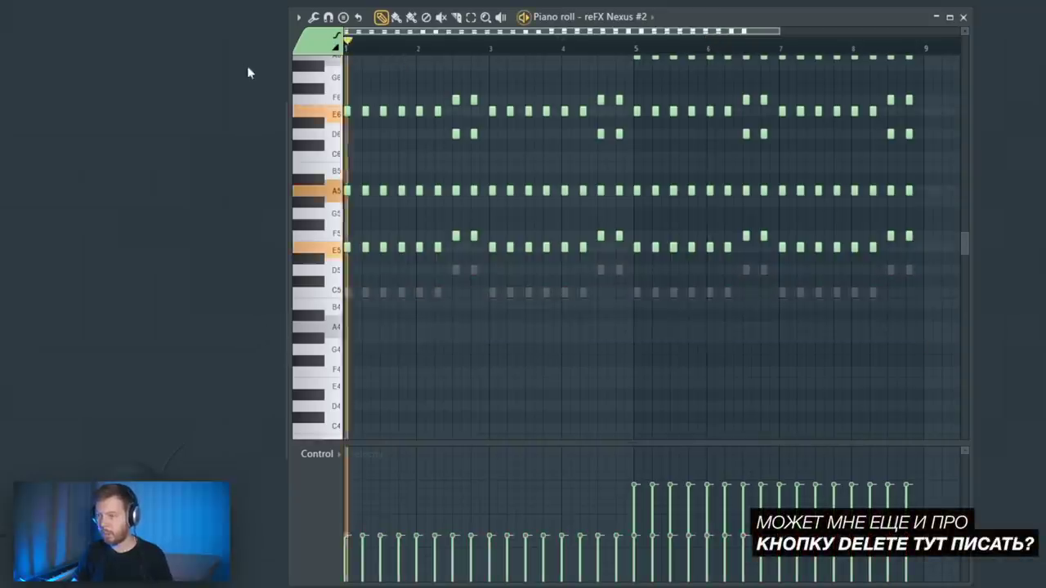
key(space)
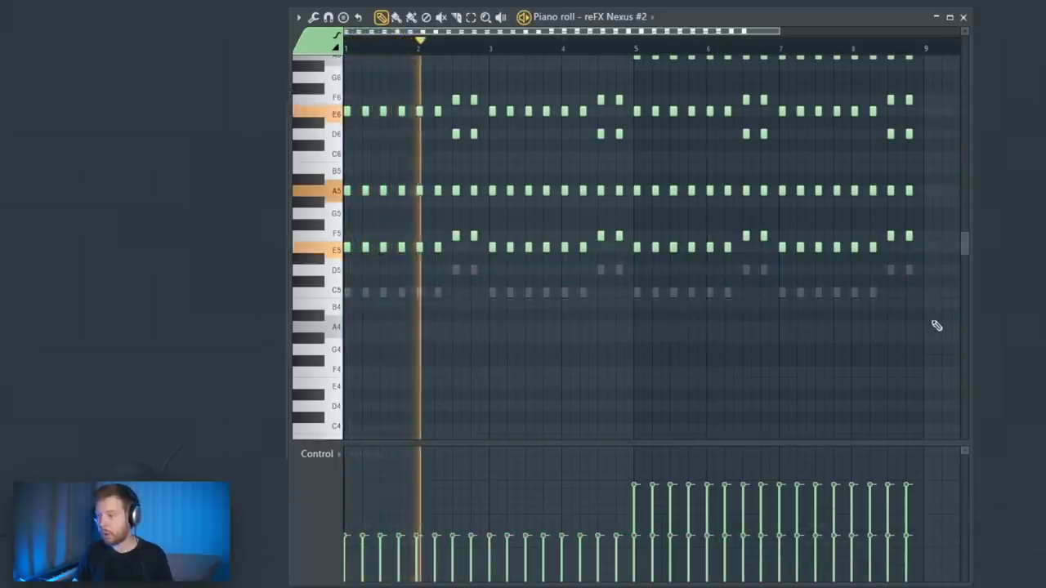
- Lengthen all reFX Nexus #2 notes to nearly a full beat, play them, and close the piano roll
drag(937, 326, 201, 7)
scroll(537, 164, up, 3)
key(space)
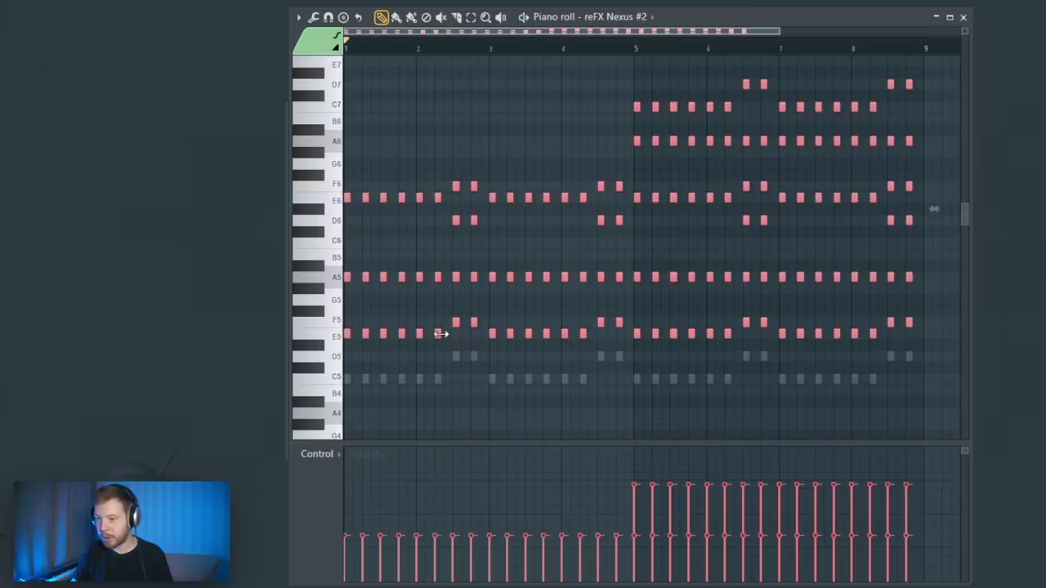
drag(442, 334, 451, 334)
key(space)
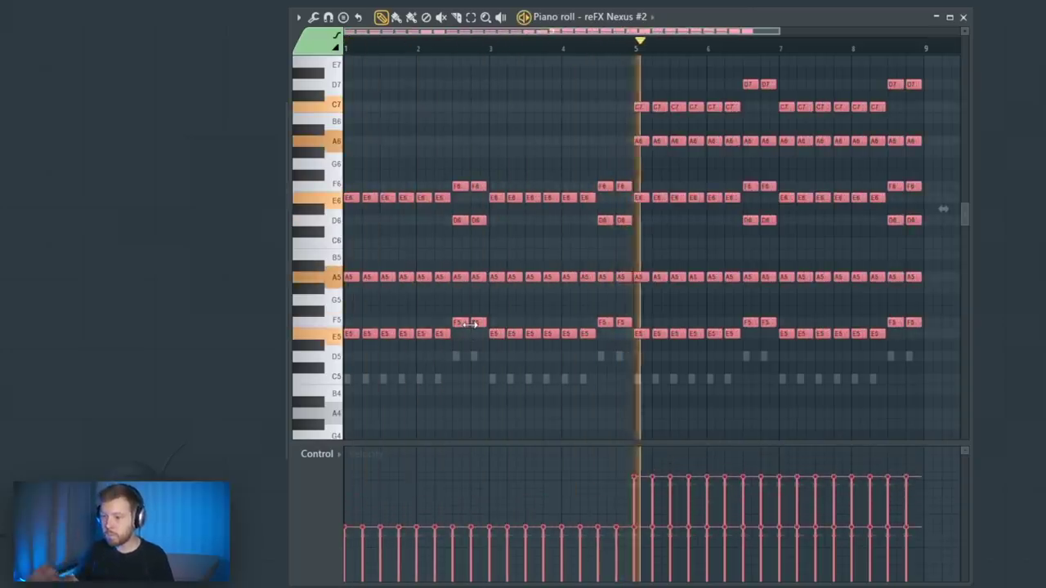
ctrl+click(582, 144)
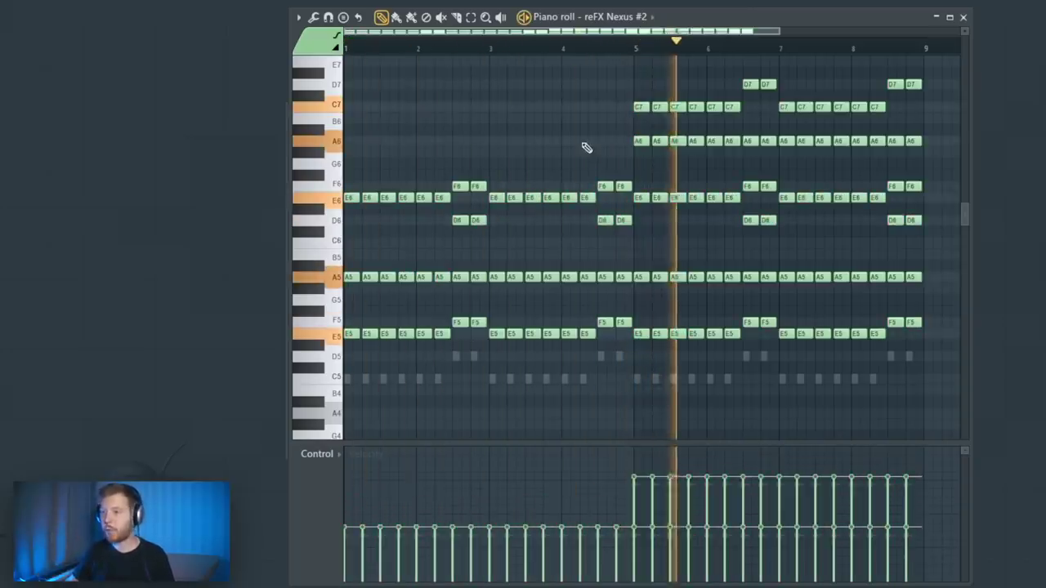
click(962, 16)
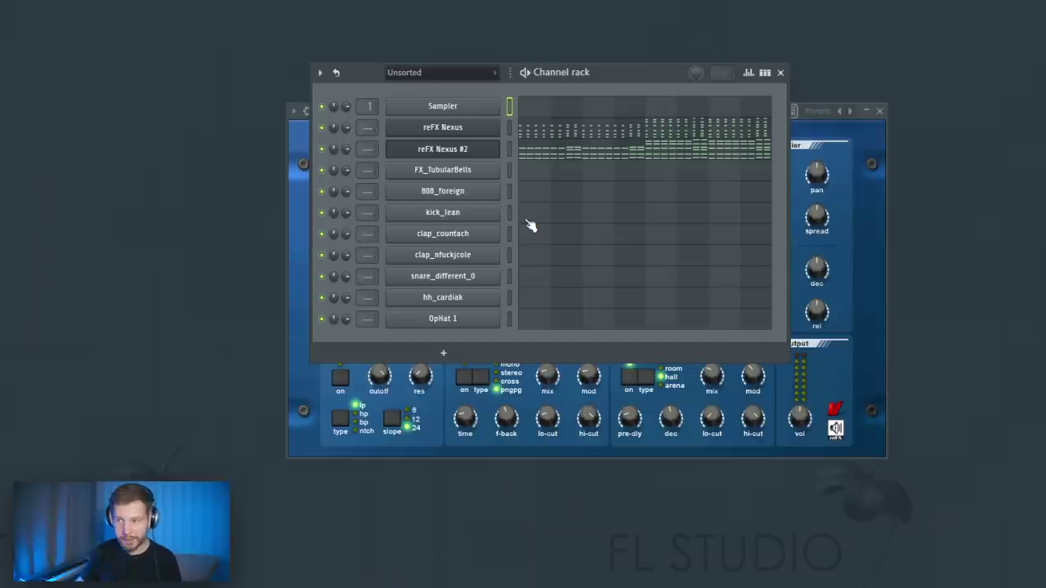
- Insert another reFX Nexus instrument channel above the first reFX Nexus channel
right_click(483, 129)
mouse_move(515, 231)
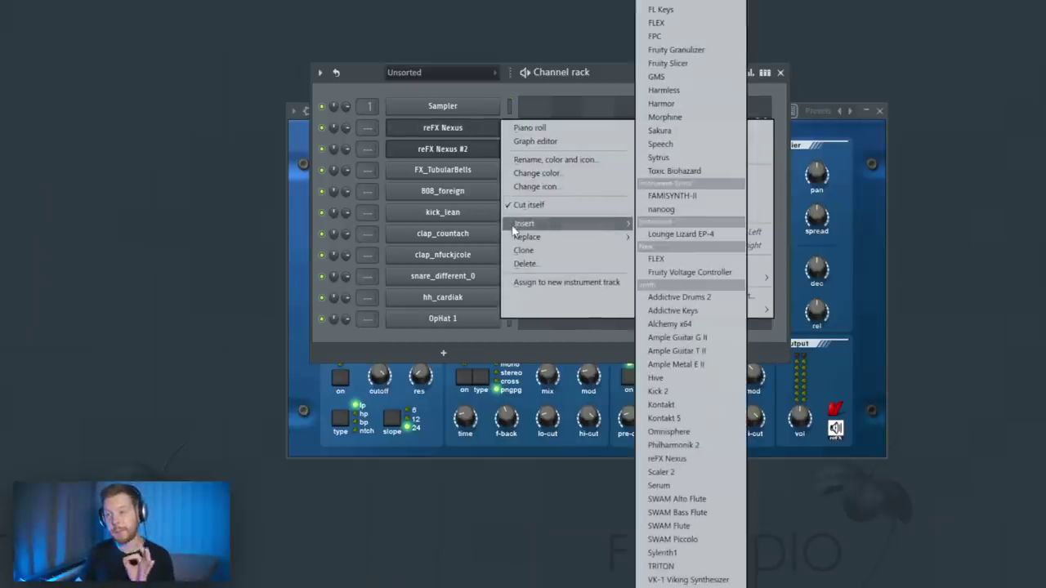
click(697, 265)
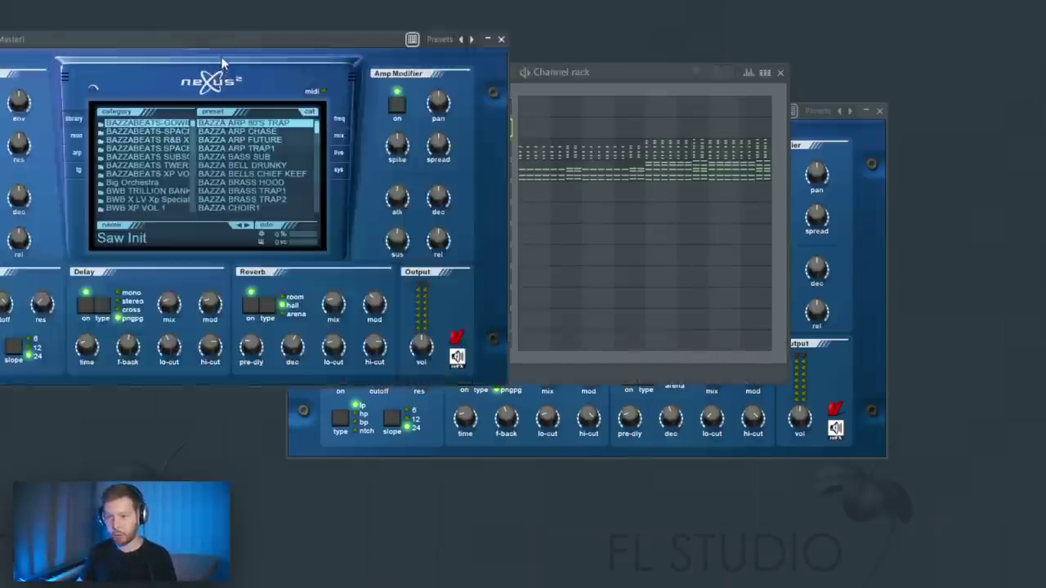
- Create a search category for "vo" in reFX Nexus #3 and load one of the listed VO presets
right_click(393, 183)
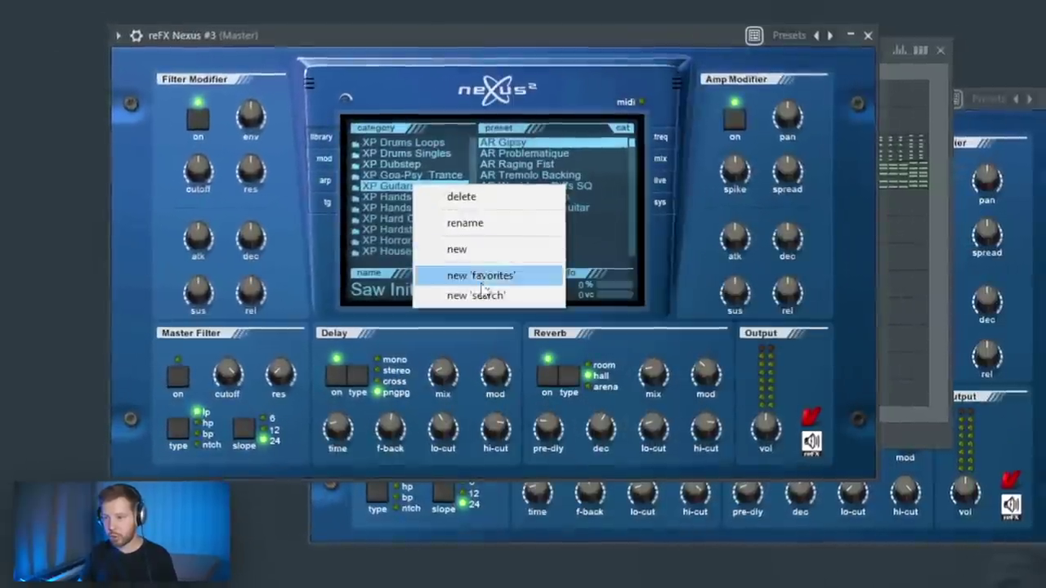
click(486, 295)
text(vo)
key(Return)
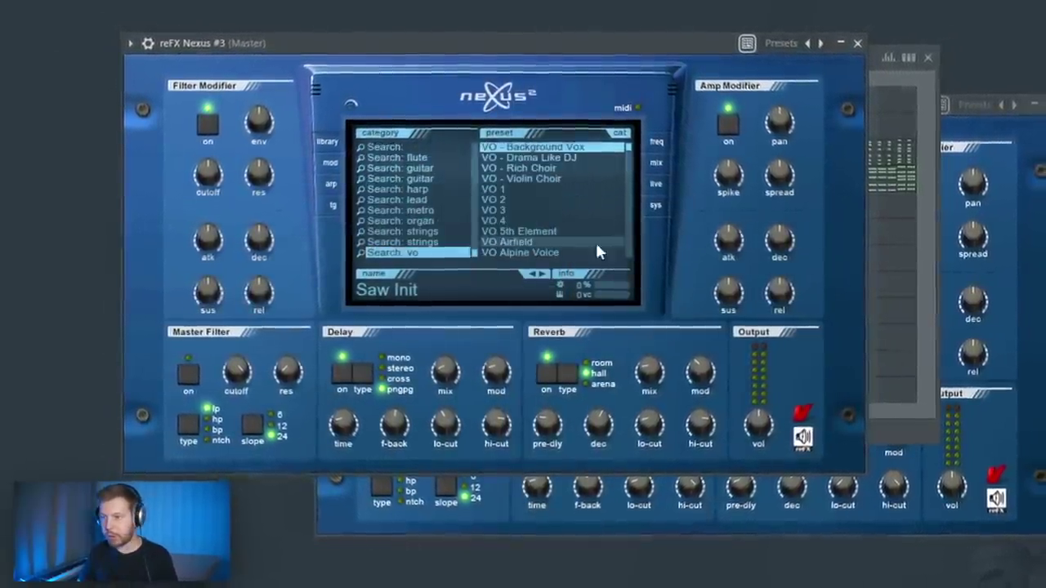
click(564, 234)
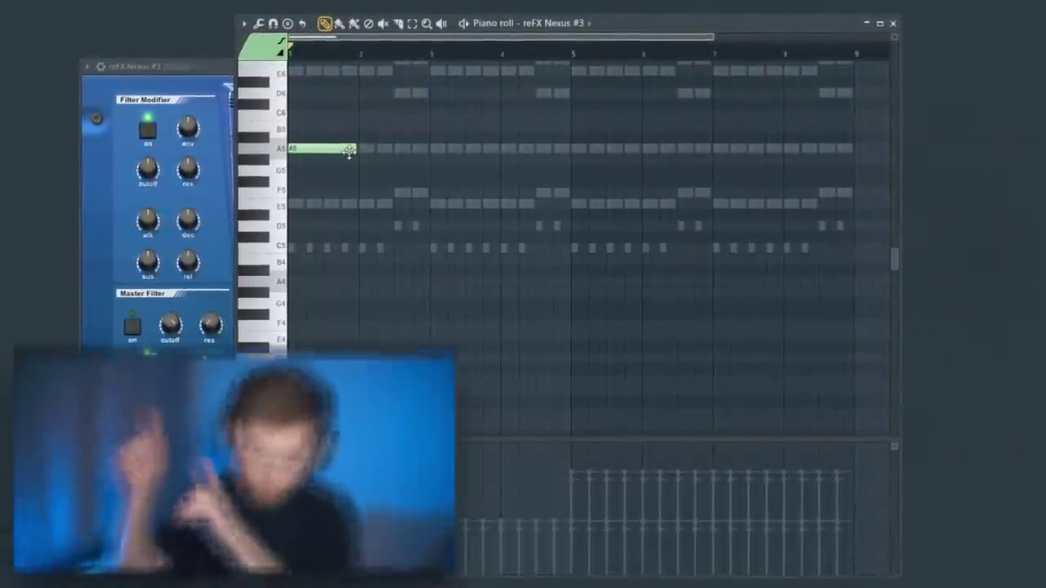
- Sketch a reFX Nexus #3 melody with a half-bar A5, an E6 of about five beats, and an A5 at bar 3, and play it
drag(349, 151, 319, 149)
click(326, 90)
key(space)
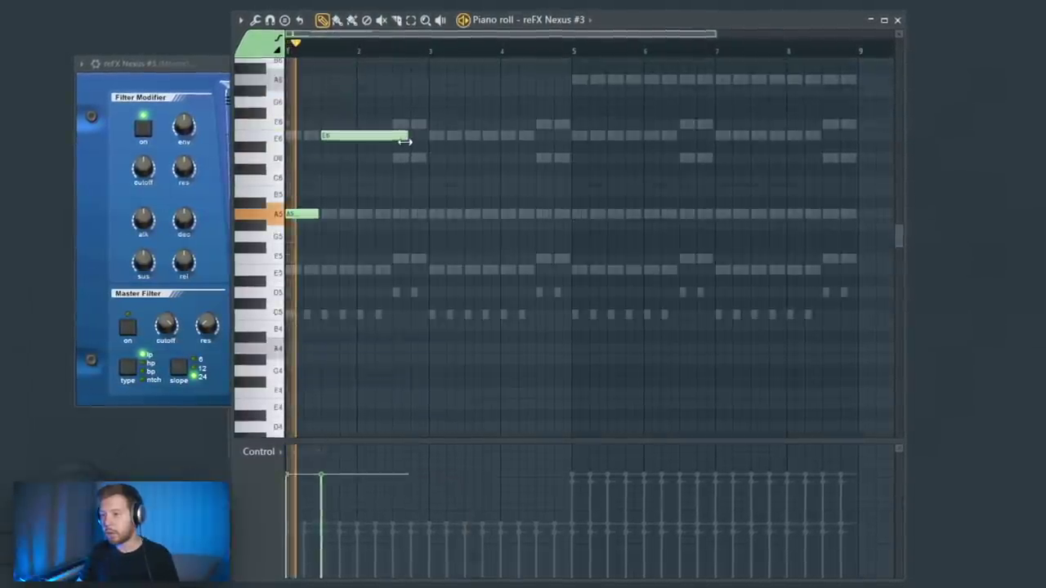
drag(400, 144, 405, 145)
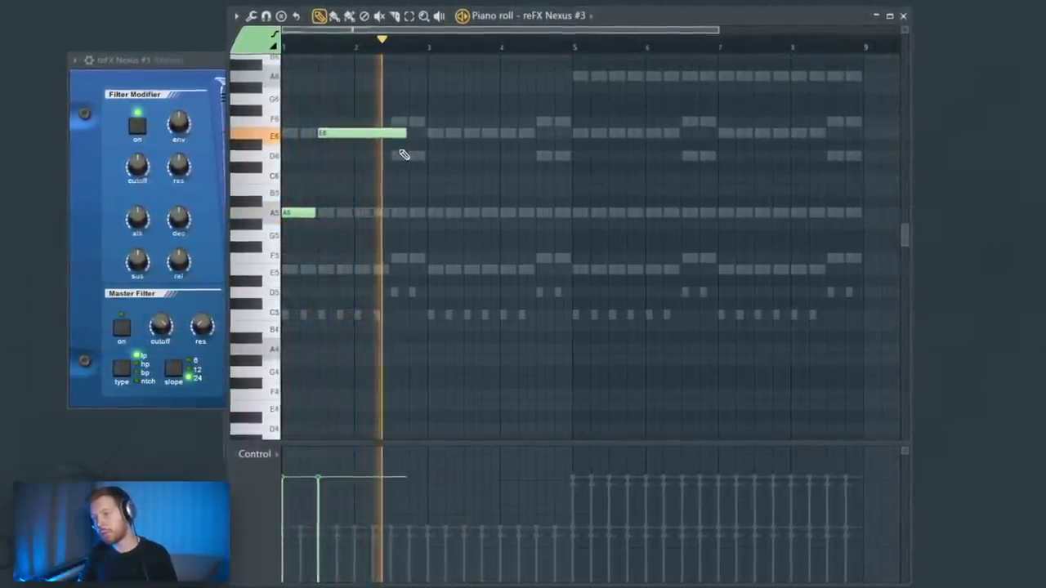
key(space)
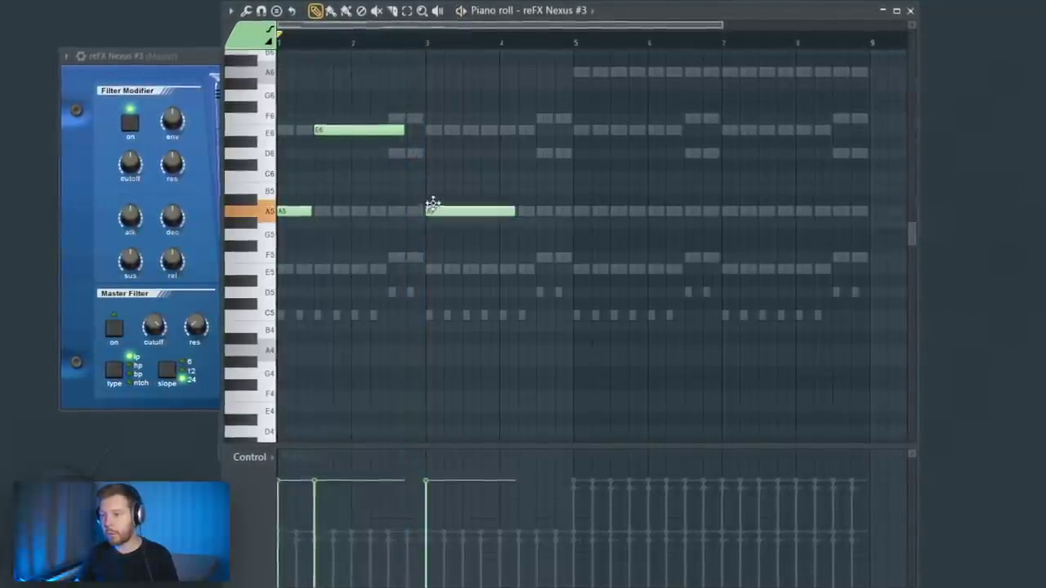
click(434, 209)
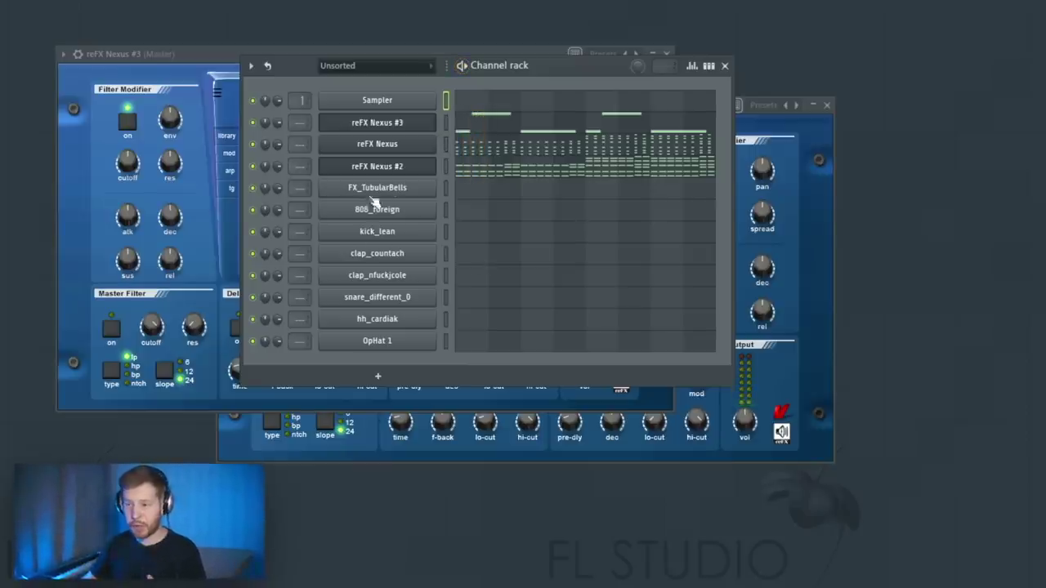
- Insert an Omnisphere channel above reFX Nexus #3 and load the female human voices patch Classical Soprano Ohs
right_click(402, 121)
mouse_move(498, 223)
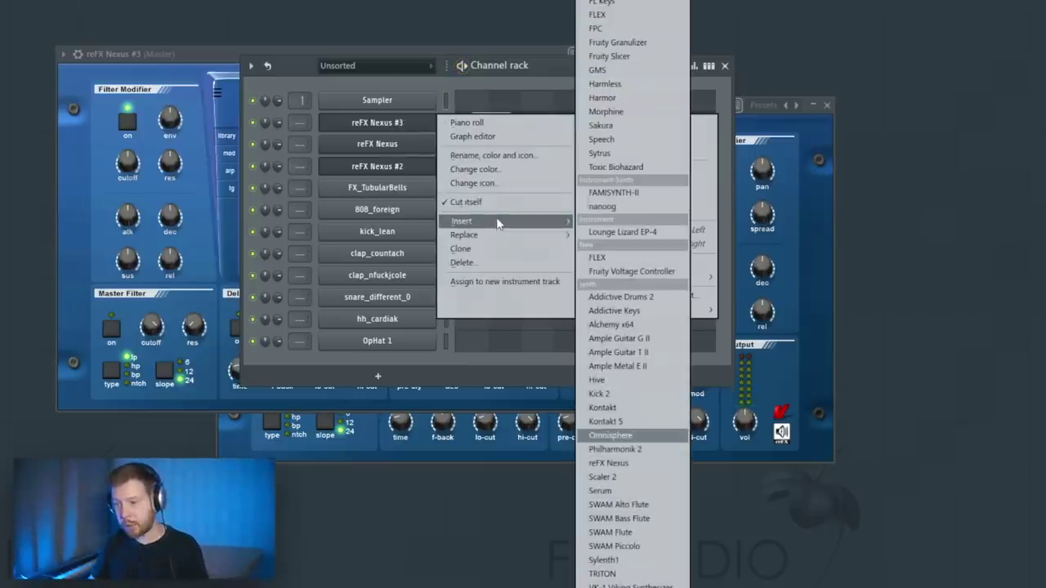
click(611, 435)
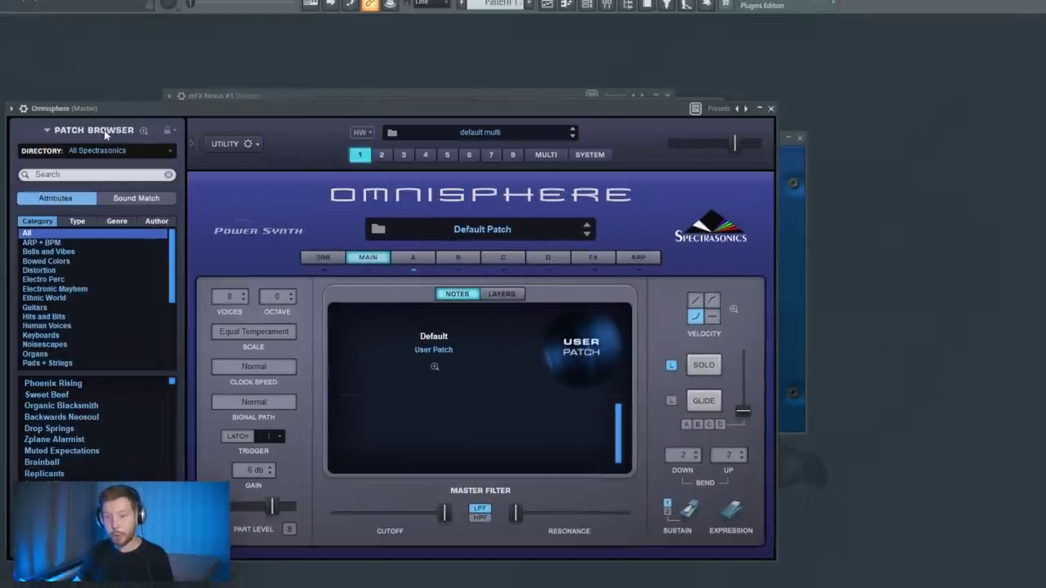
click(104, 130)
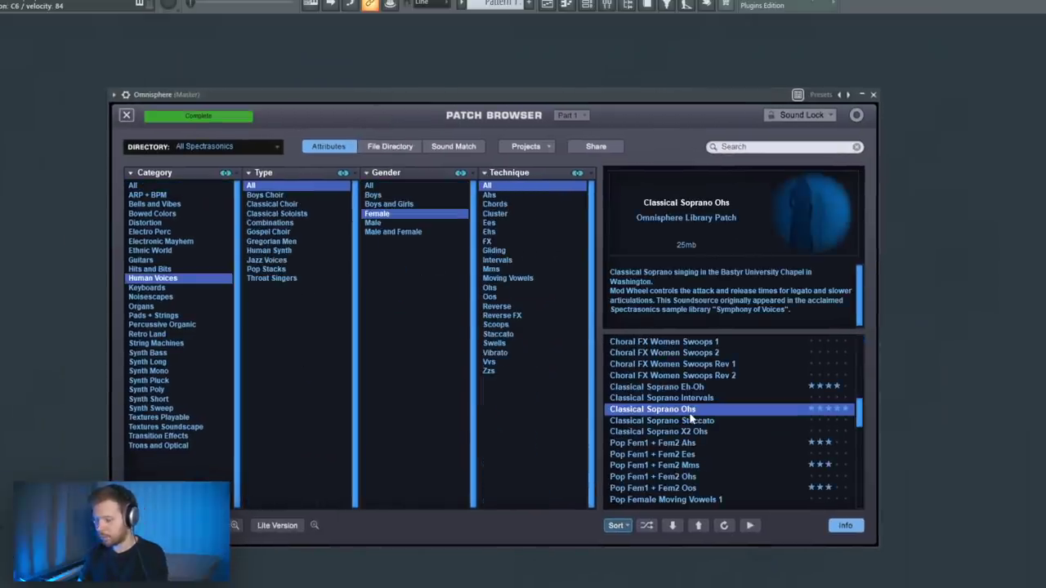
- Insert a reFX Nexus #4 channel above Omnisphere and load the BAZZA ORGAN CUT preset through an "organ" search category
key(F6)
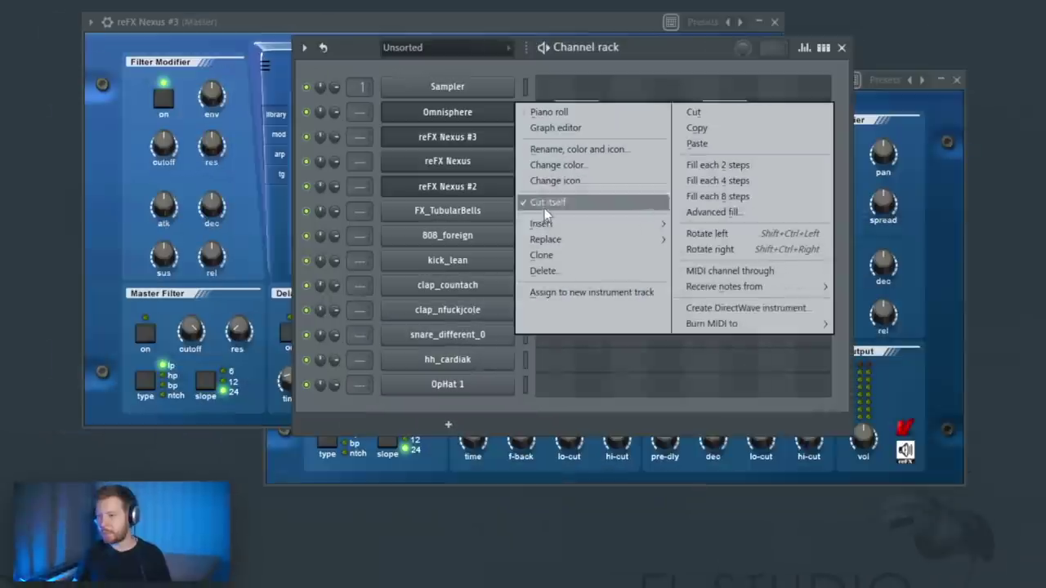
mouse_move(621, 224)
click(738, 224)
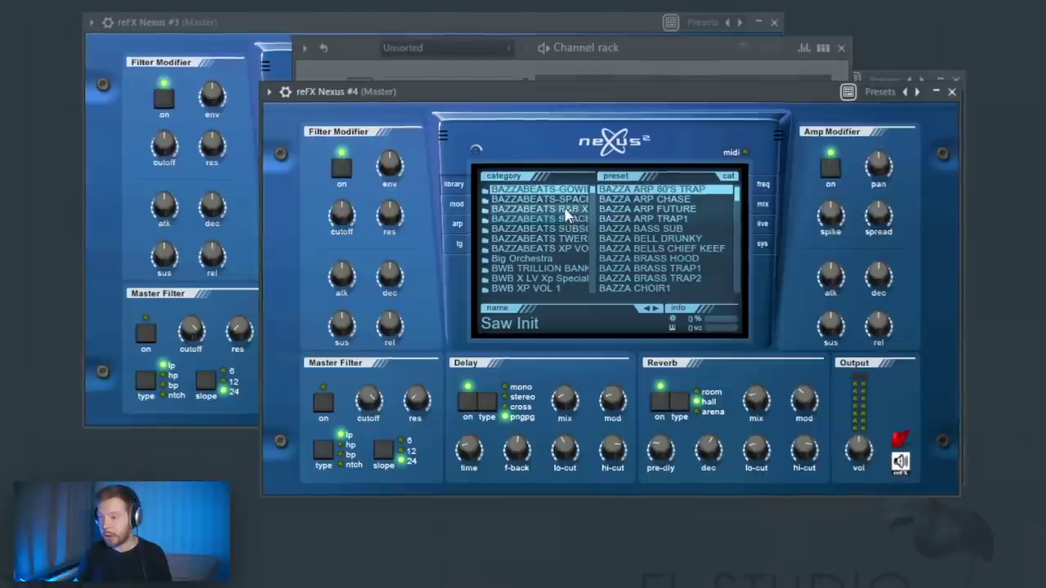
right_click(540, 194)
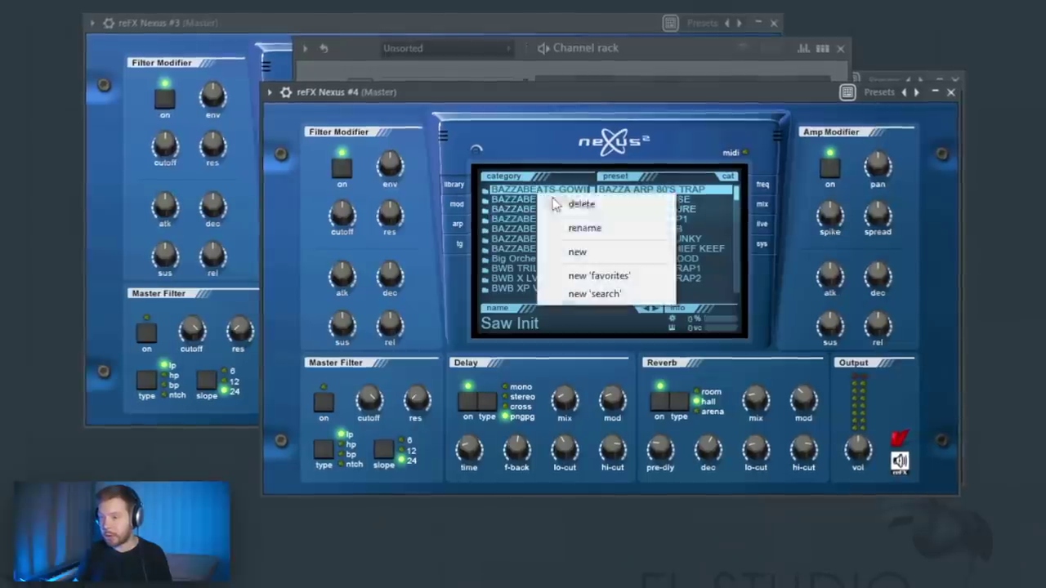
click(603, 294)
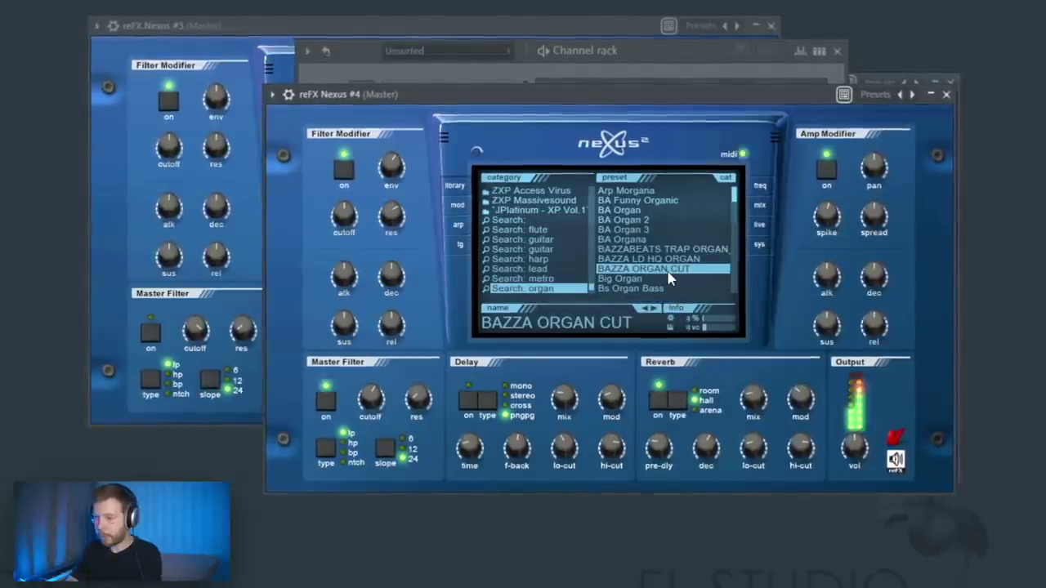
- Bring the channel rack forward and open the piano roll of reFX Nexus #4
click(709, 56)
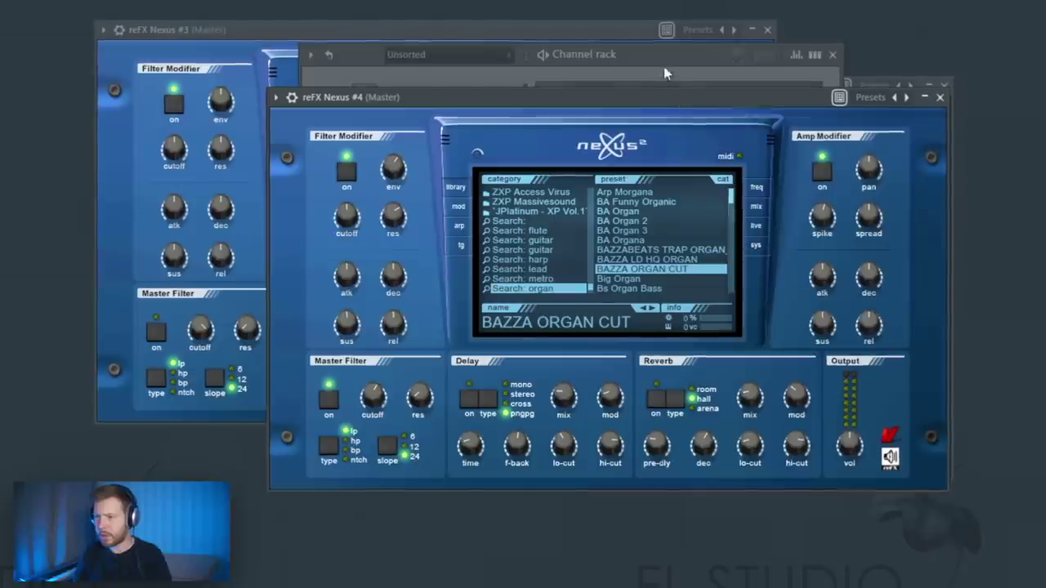
click(664, 66)
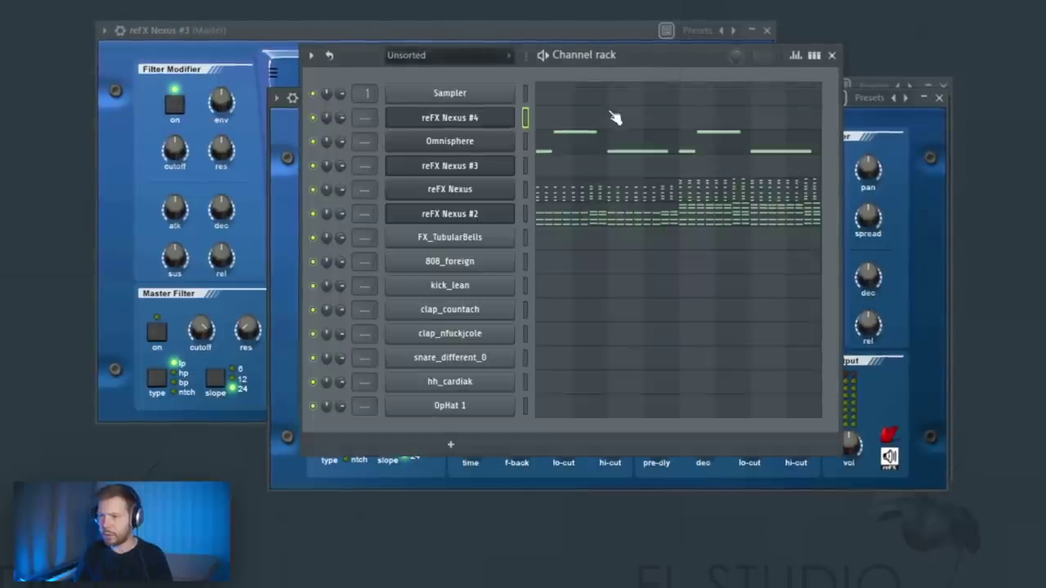
click(570, 130)
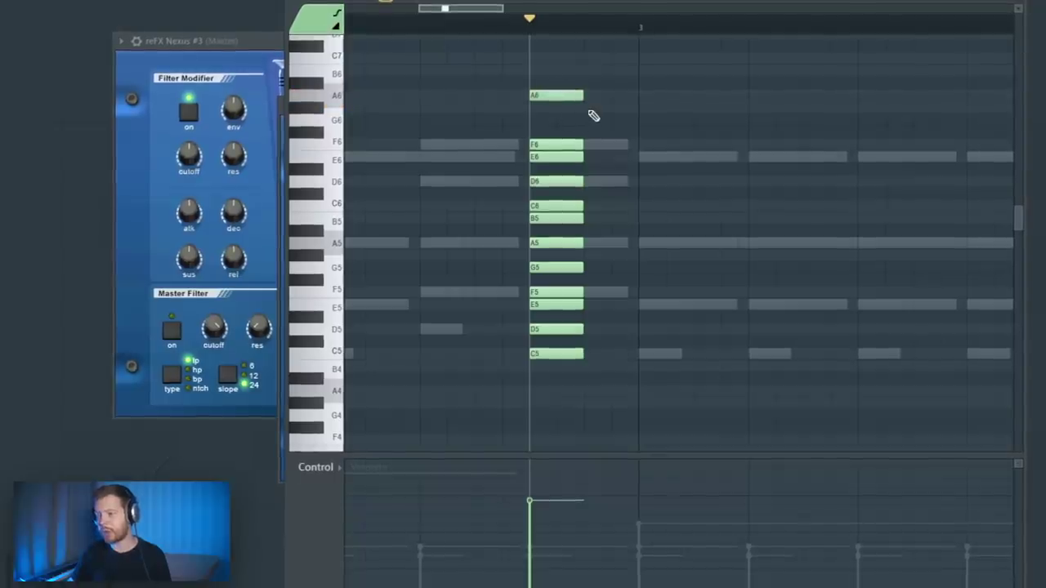
- Strumize the stacked C5 to A6 notes so their starts spread over the beat before bar 3 with gradually rising velocity
key(alt+s)
drag(625, 144, 908, 150)
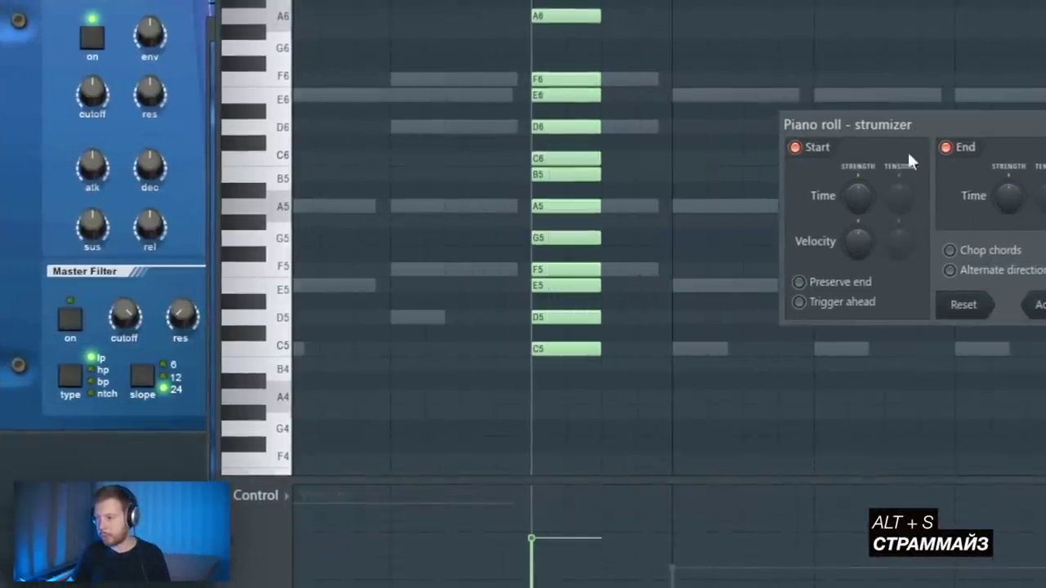
drag(855, 201, 855, 182)
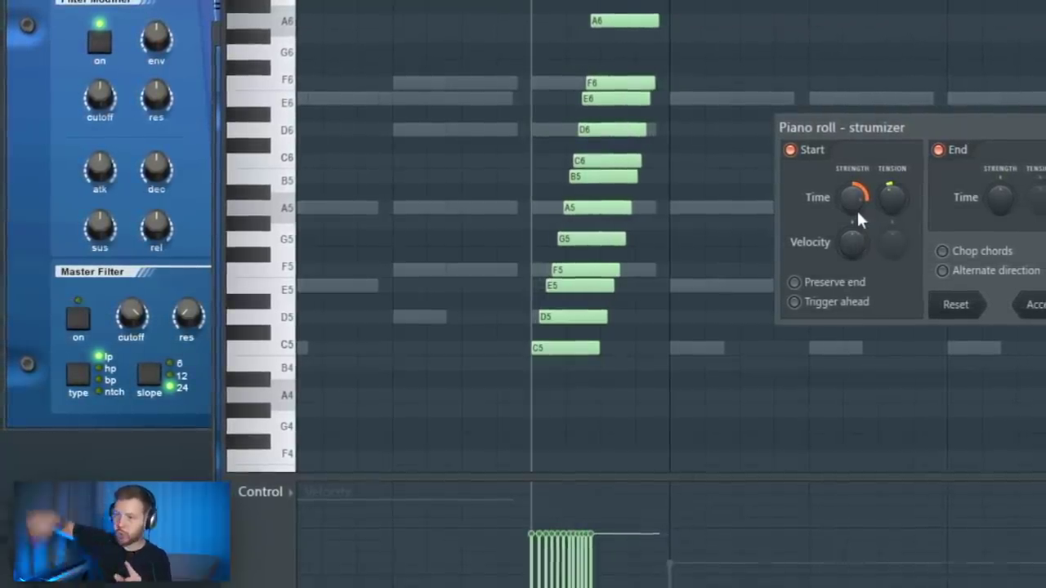
drag(857, 211, 856, 199)
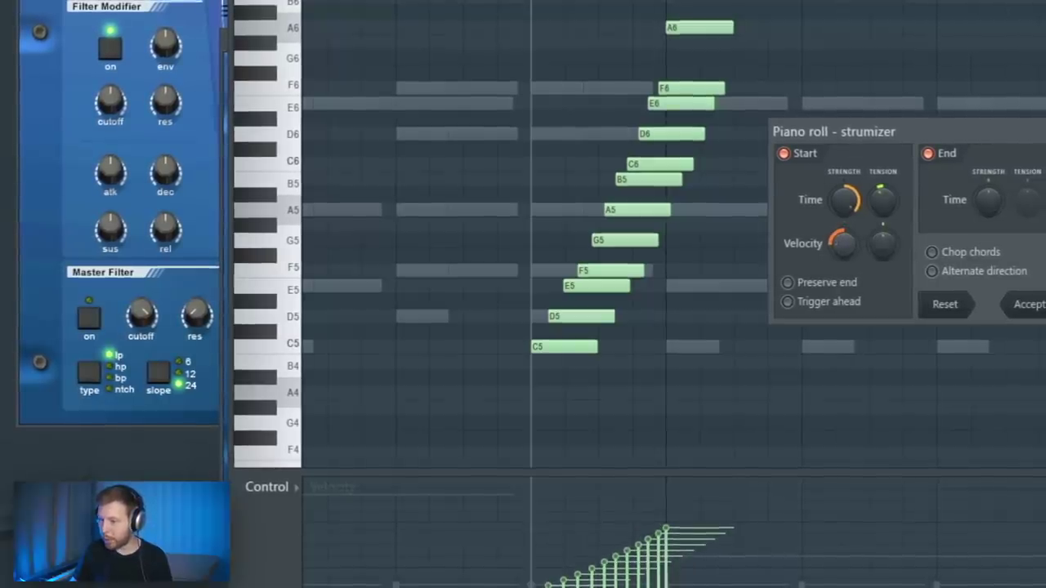
click(1023, 305)
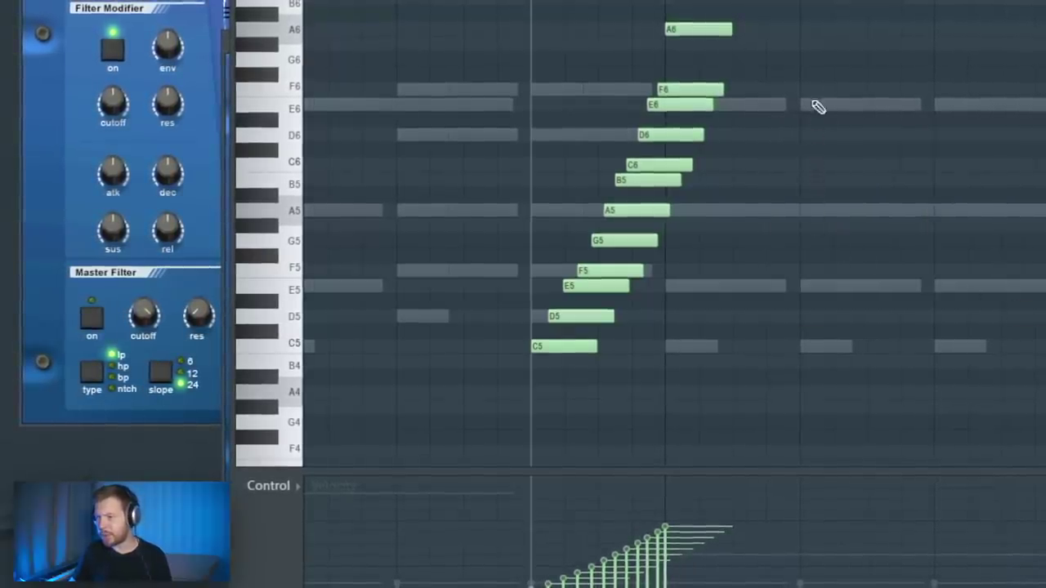
- Shorten the rising run's notes from C5 to F6 to very short off-grid lengths and lengthen A6 to about seven beats
drag(810, 69, 499, 382)
drag(566, 358, 556, 367)
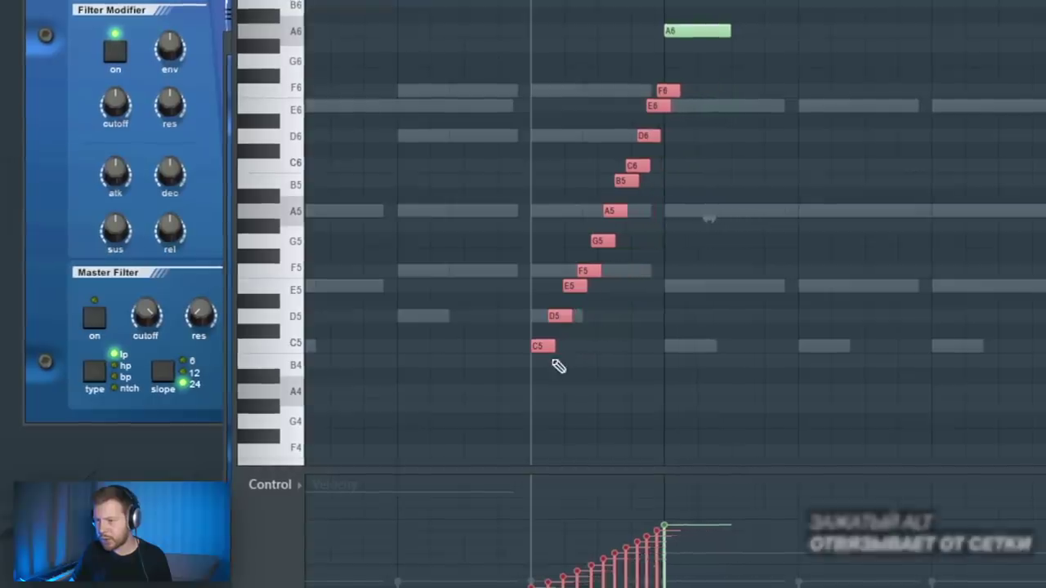
scroll(572, 360, up, 5)
scroll(700, 302, down, 4)
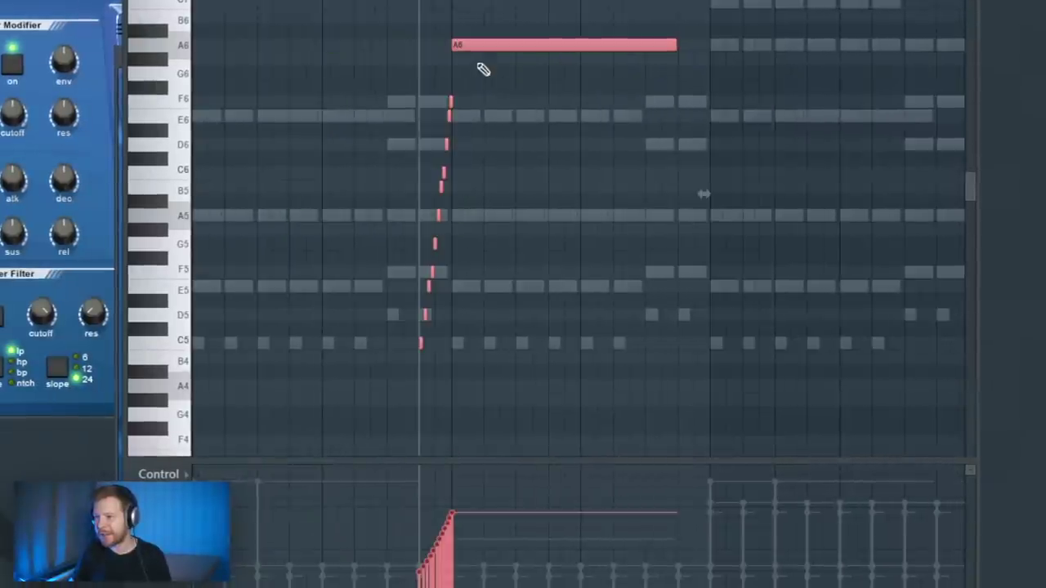
- Copy the run with its long A6 to bars 5 and 7, and shift the final run one beat earlier
drag(487, 46, 742, 63)
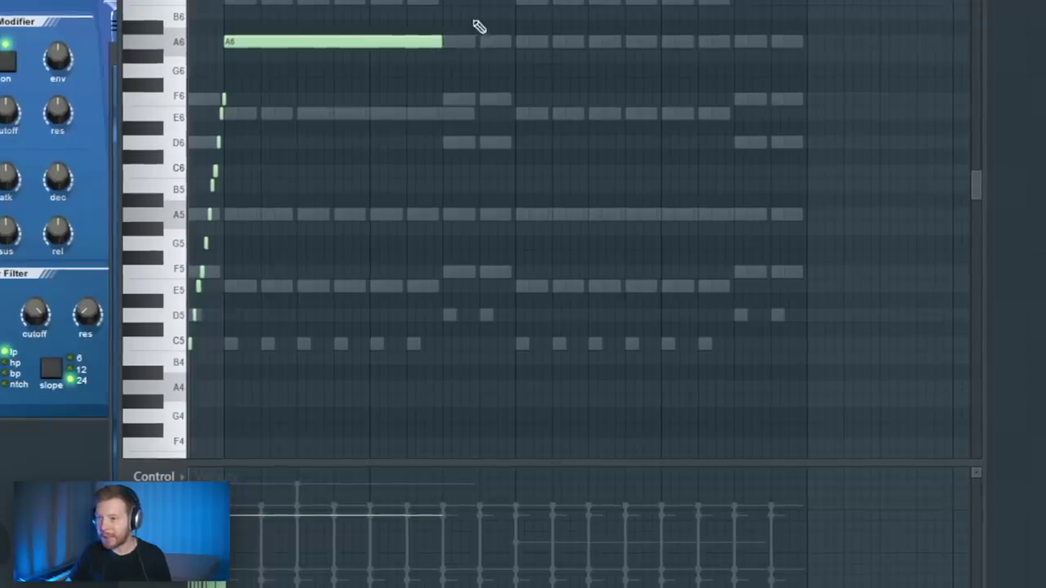
drag(479, 27, 299, 380)
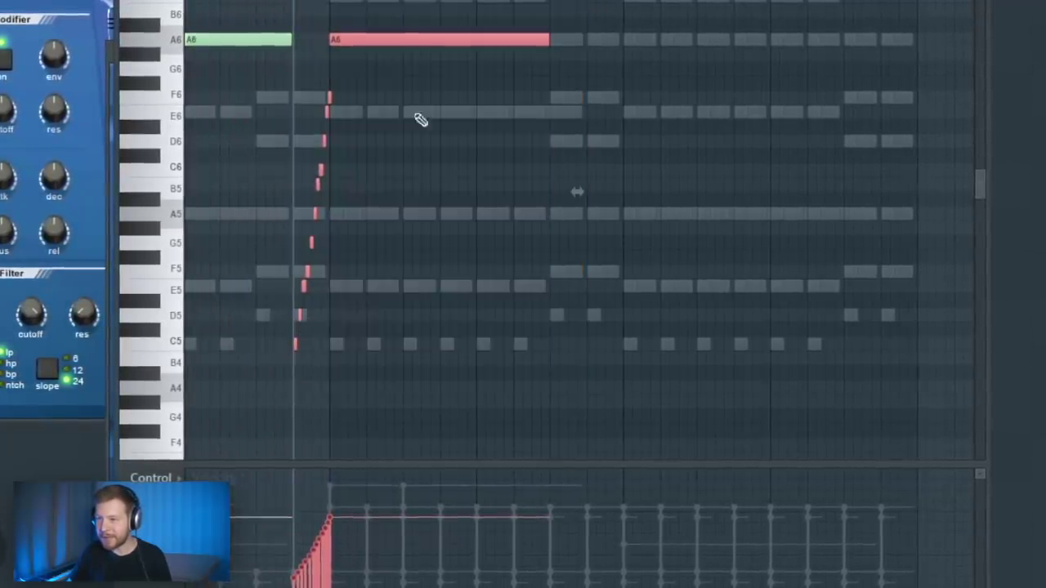
drag(368, 42, 660, 58)
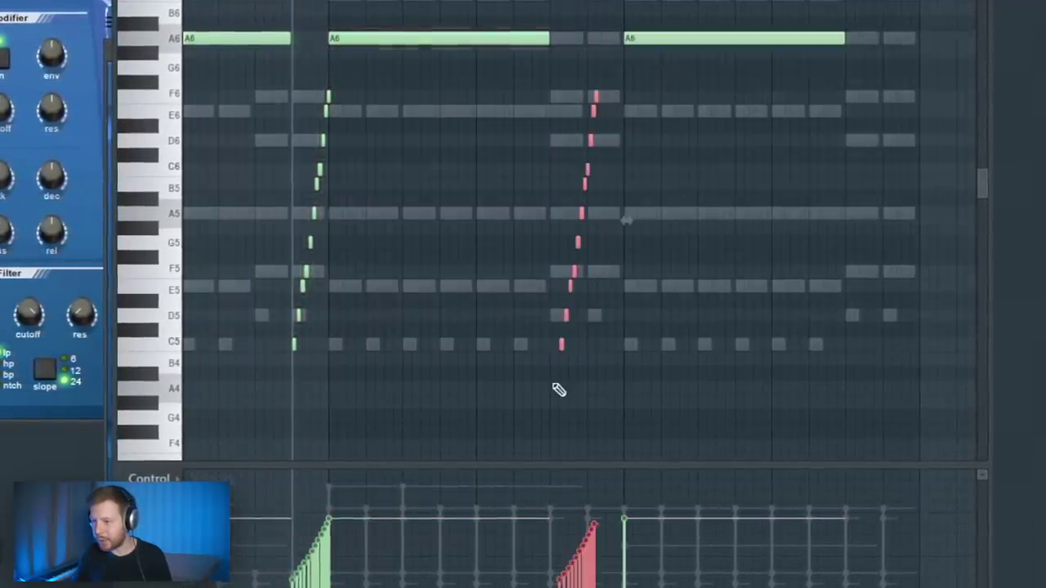
key(shift+Left)
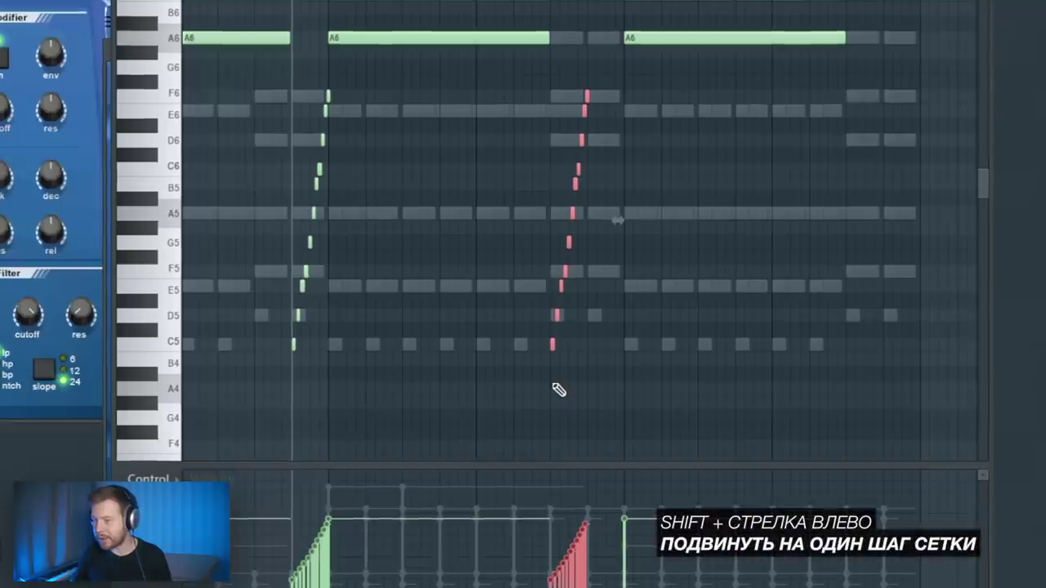
- Draw a one-beat D6 note between the last run and bar 7, and play the passage
scroll(645, 306, up, 3)
scroll(645, 305, up, 2)
drag(511, 154, 526, 138)
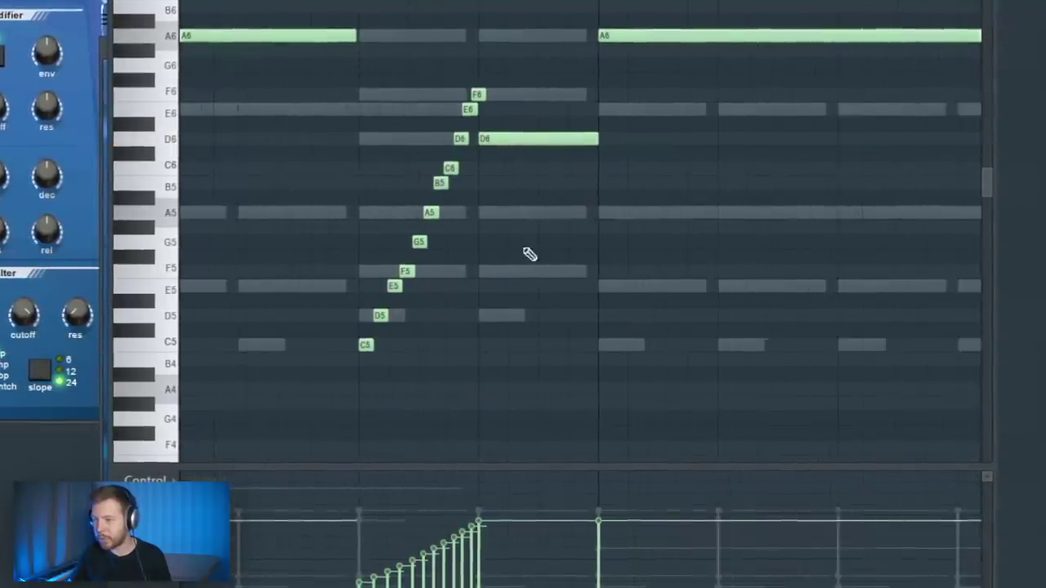
scroll(529, 254, down, 2)
key(space)
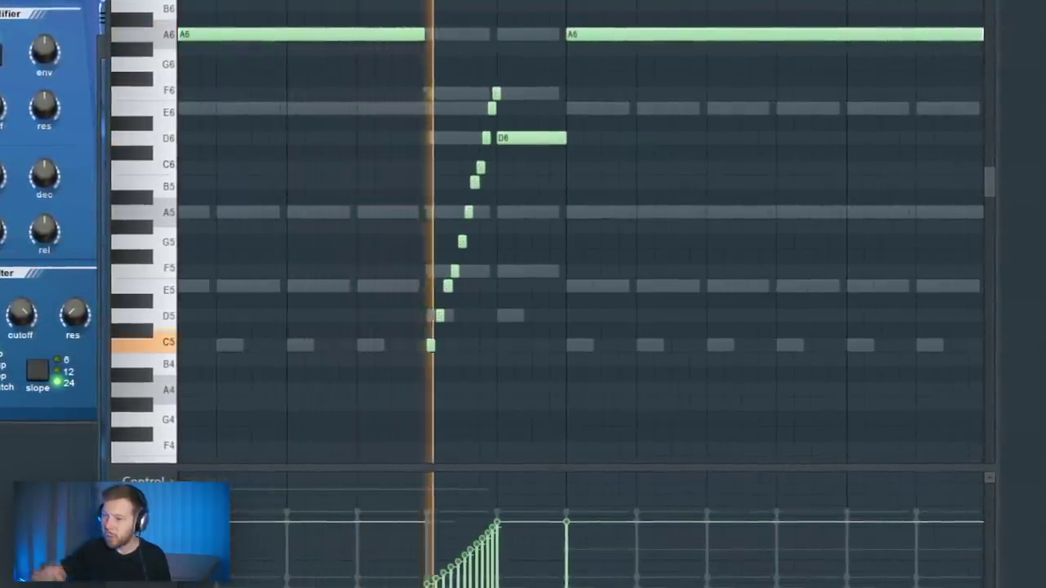
key(space)
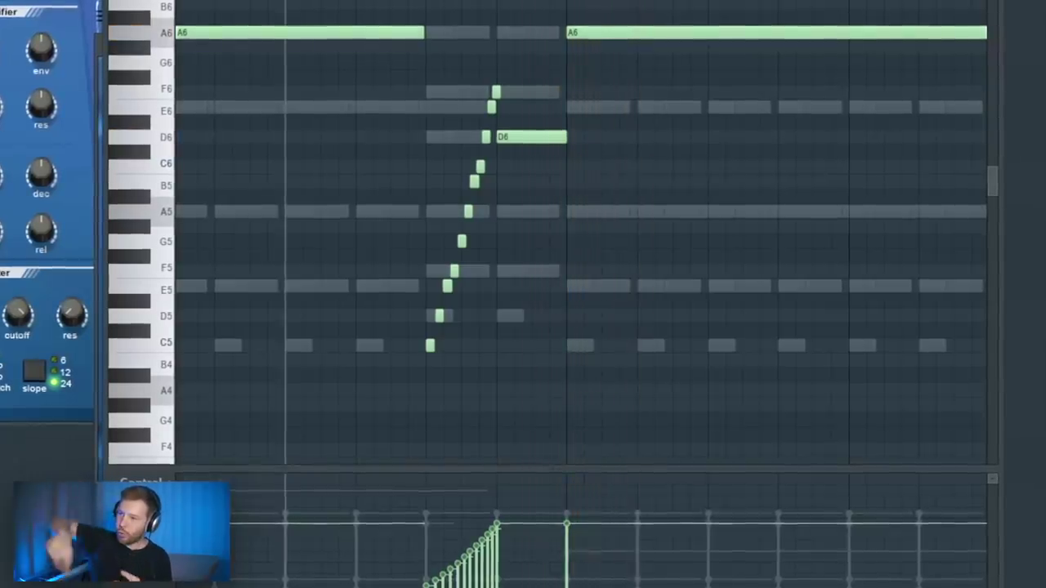
key(space)
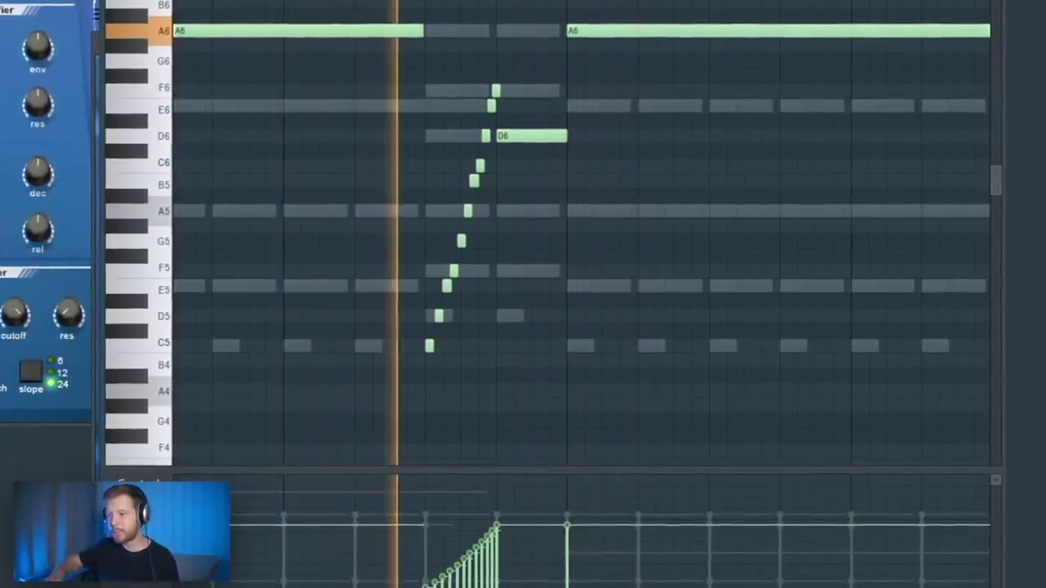
key(space)
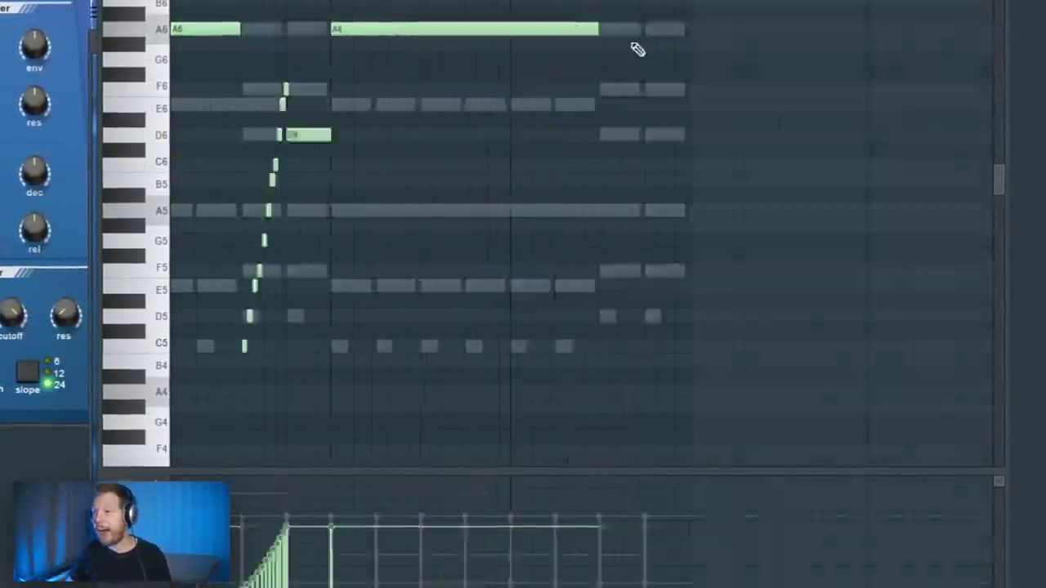
- Copy the last run and its D6 note two bars later, an octave higher, ending at bar 9, and play it
drag(364, 67, 224, 372)
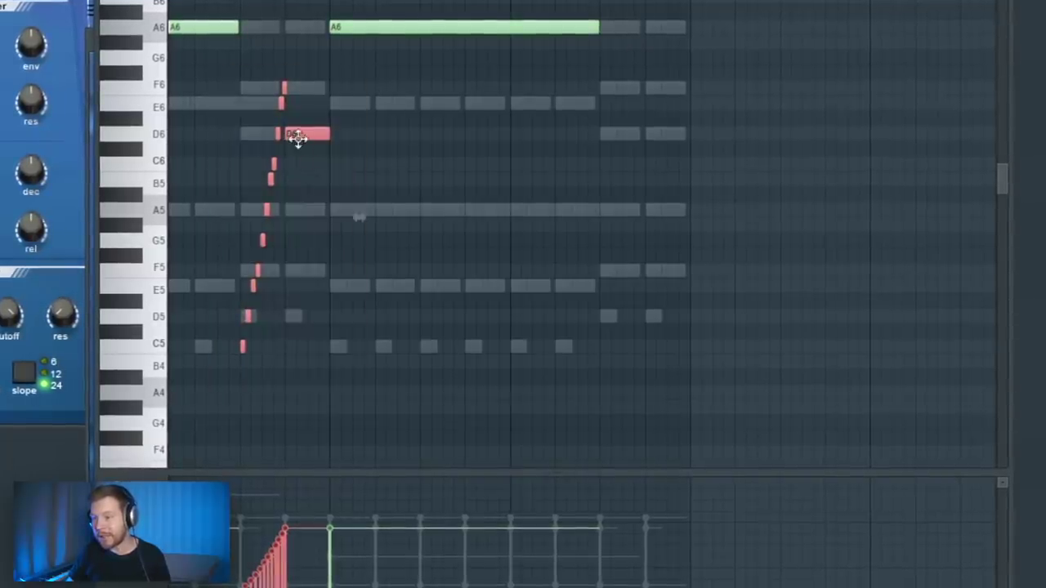
drag(297, 137, 650, 135)
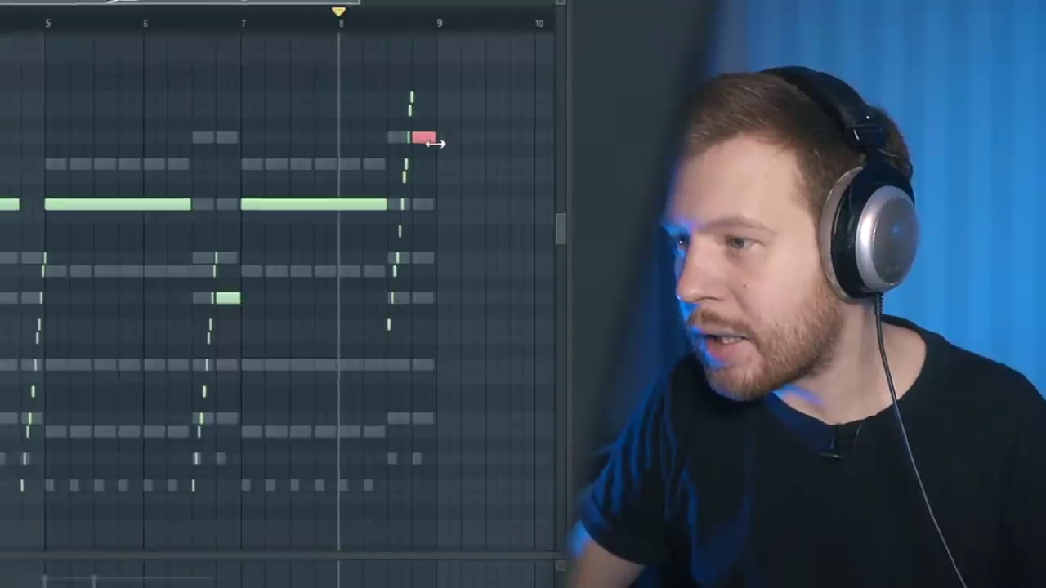
key(space)
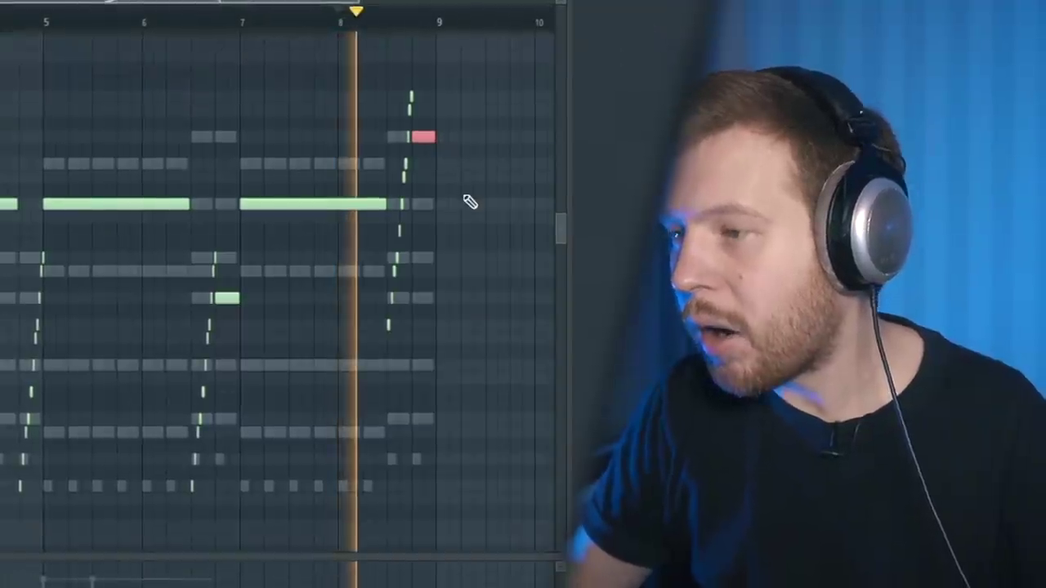
- Stop playback and insert a new reFX Nexus instance above reFX Nexus #4
key(space)
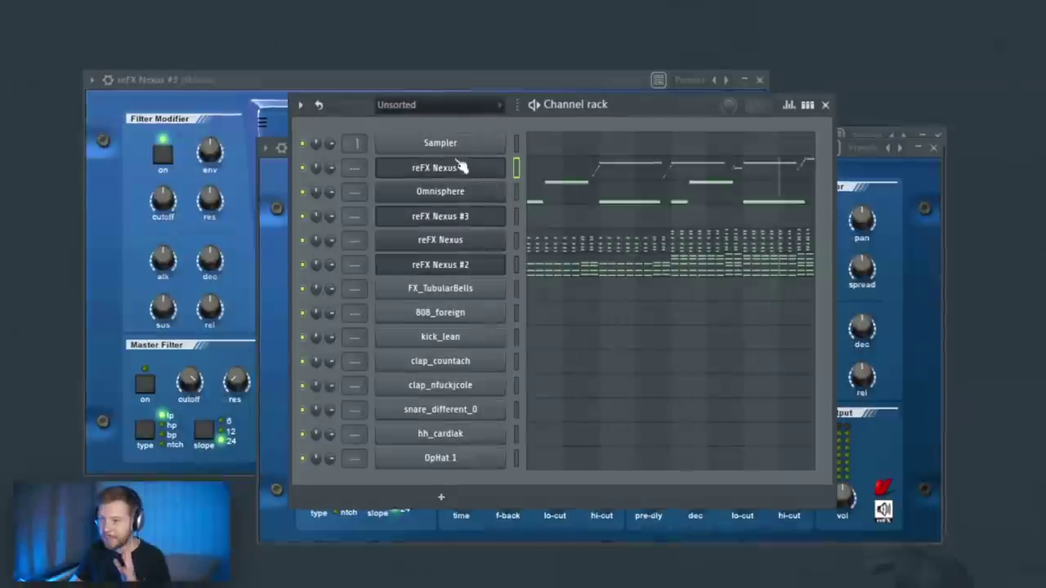
right_click(464, 168)
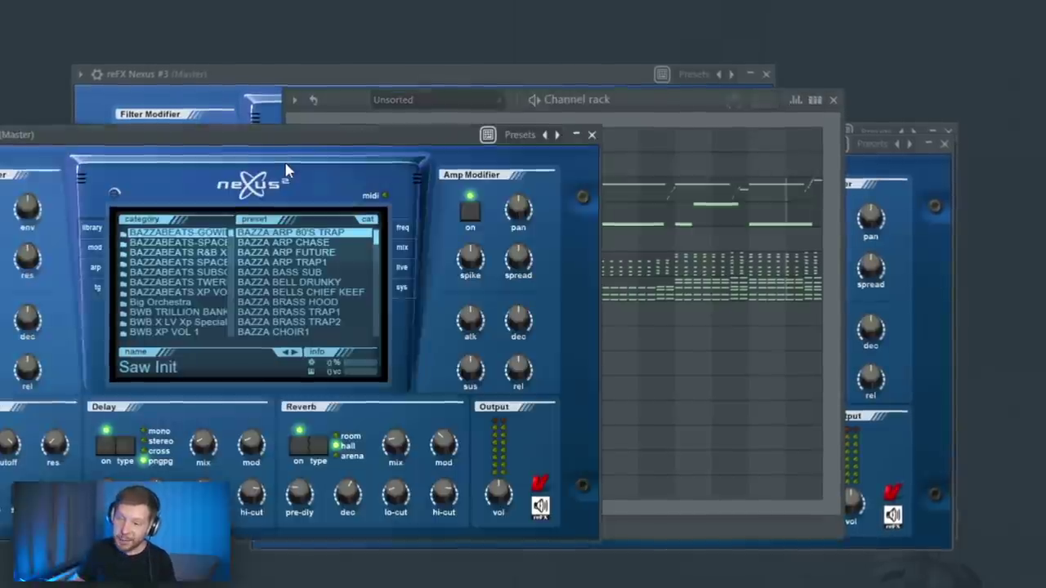
drag(304, 136, 561, 89)
- Search the Nexus presets for brass, load BR Brassband and switch off its reverb
click(421, 206)
right_click(421, 208)
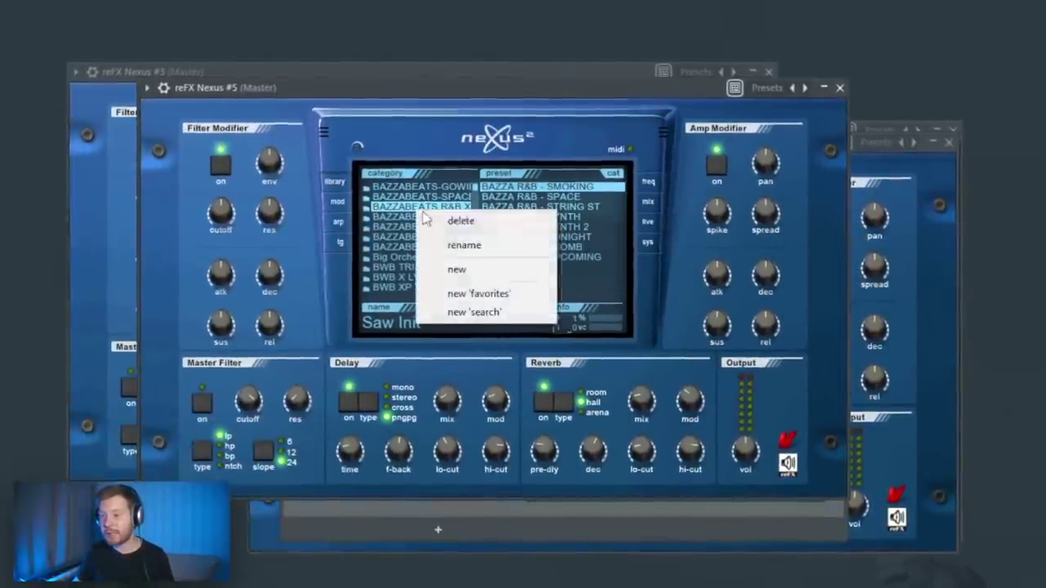
click(468, 295)
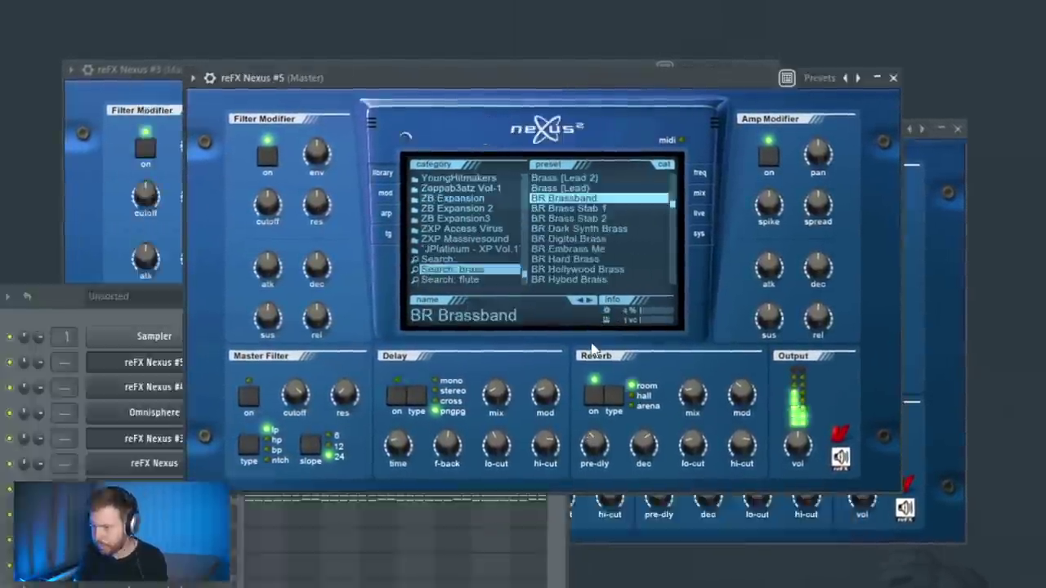
click(596, 398)
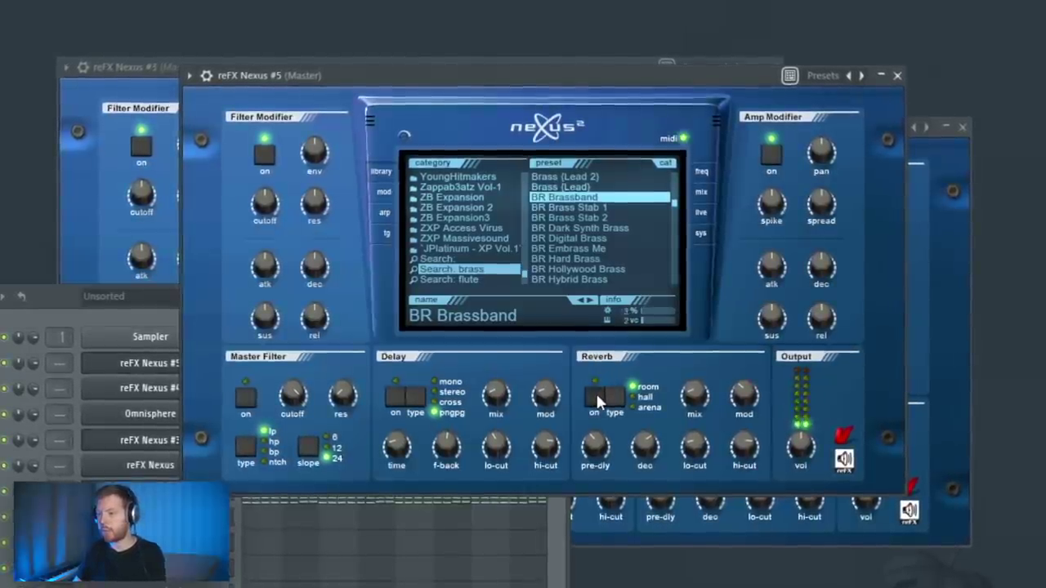
click(898, 75)
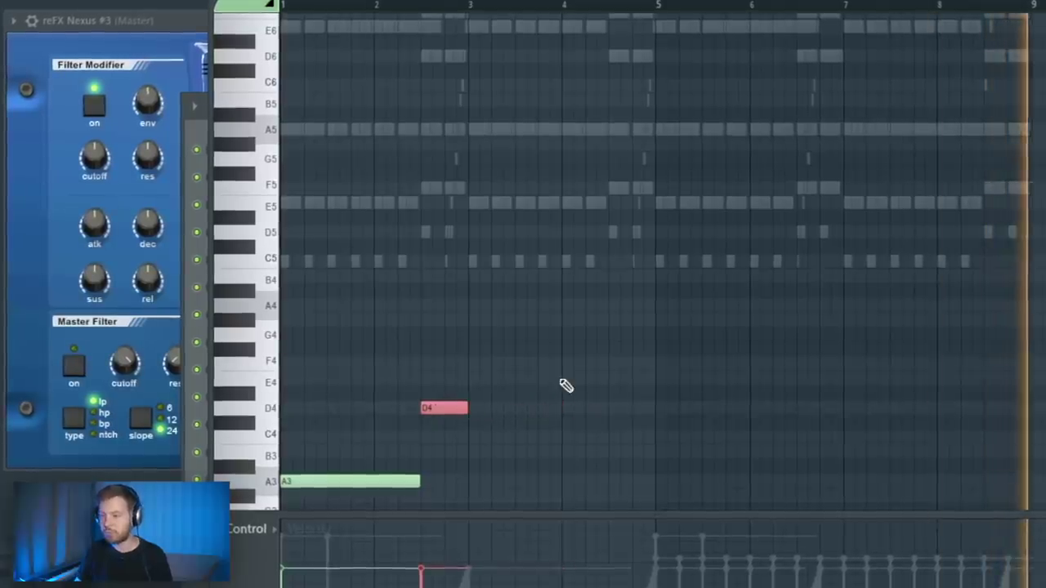
- Repeat the two-bar A3–D4 phrase through bar 8, layer a copy one octave higher, and play it
key(ctrl+d)
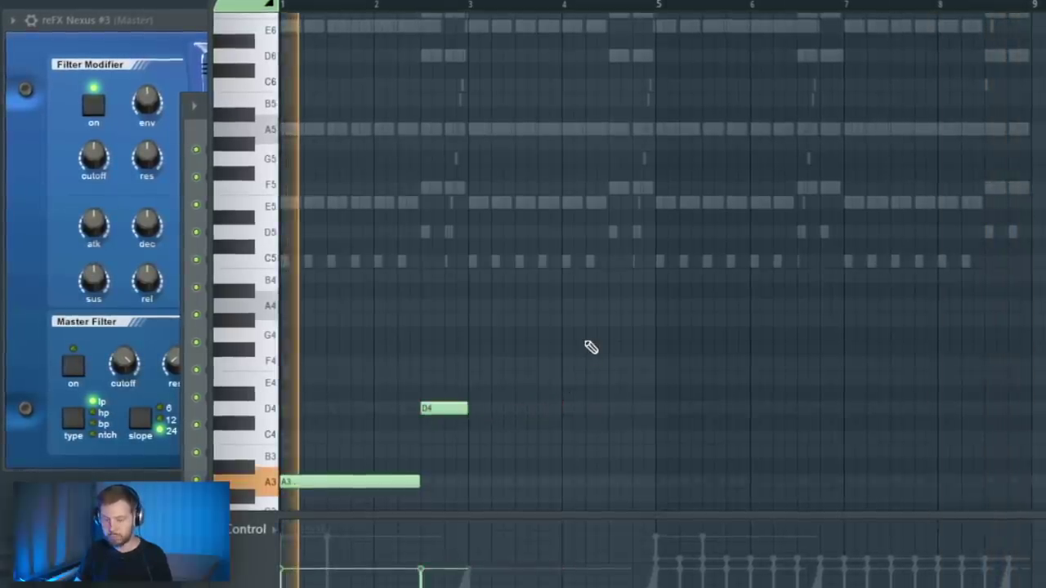
key(ctrl+b)
key(ctrl+b)
key(ctrl+b)
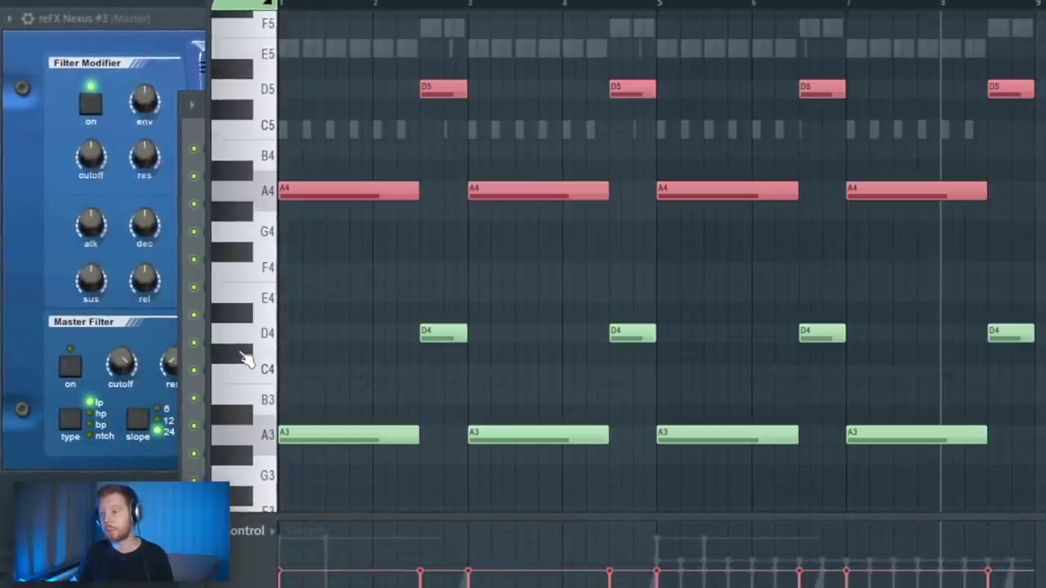
key(space)
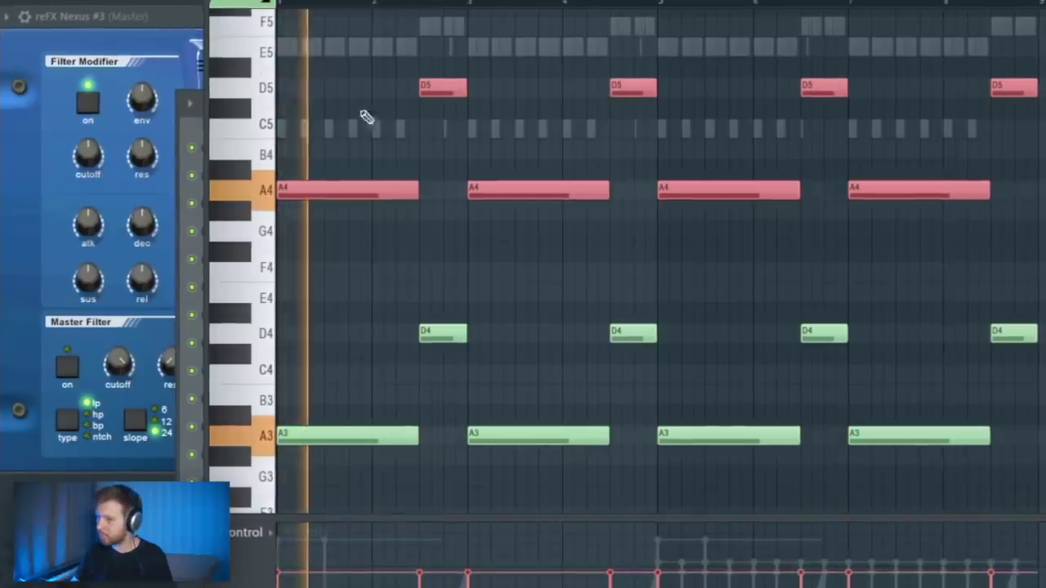
- Copy the A4 and D5 notes in bars 5 to 8 one octave higher to A5 and D6, and listen to the result
drag(717, 158, 1015, 331)
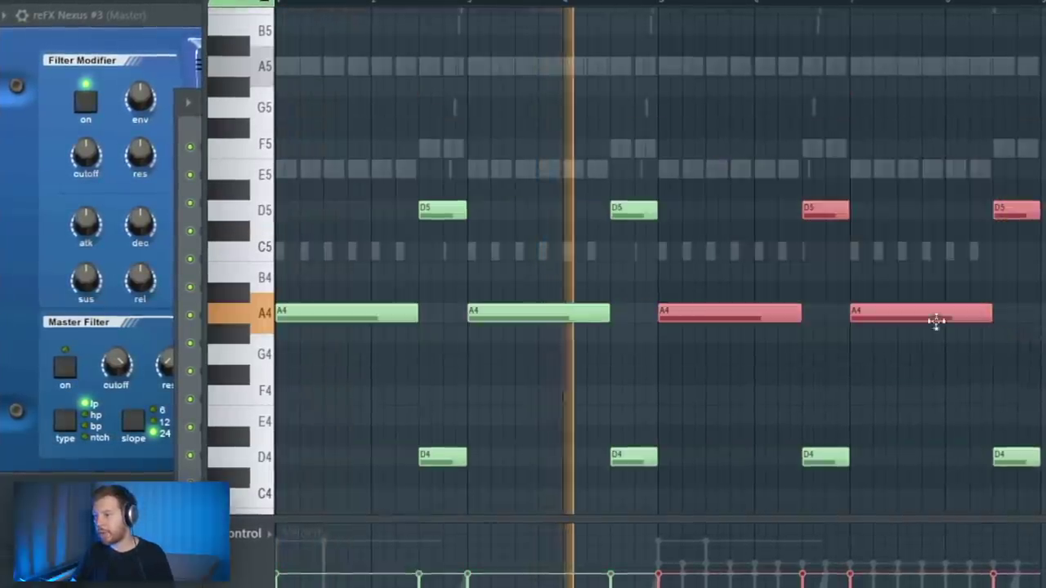
mouse_move(713, 320)
mouse_down()
mouse_move(725, 320)
mouse_move(713, 324)
mouse_up()
key(ctrl+Up)
scroll(730, 325, down, 2)
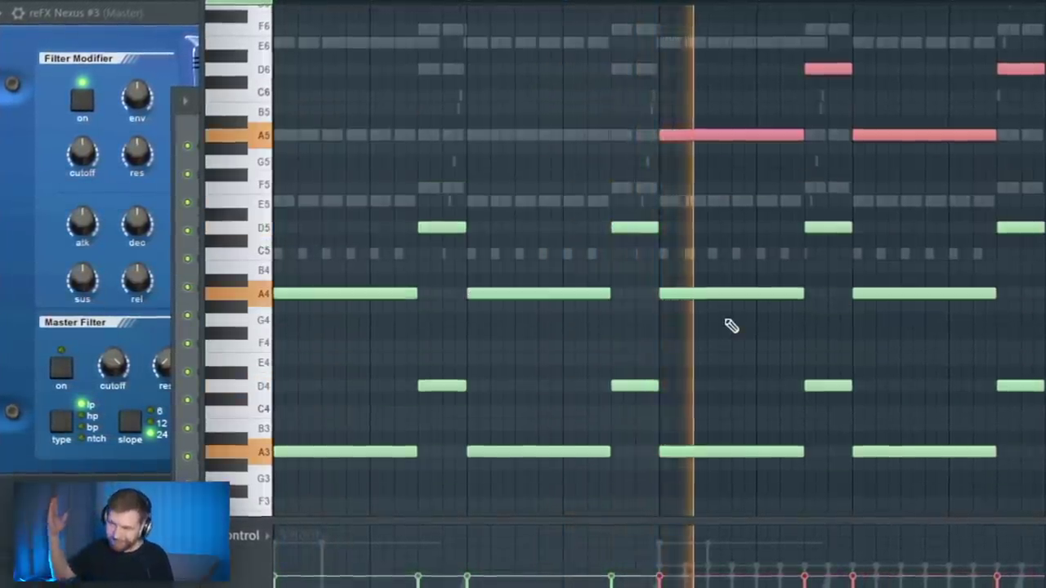
key(space)
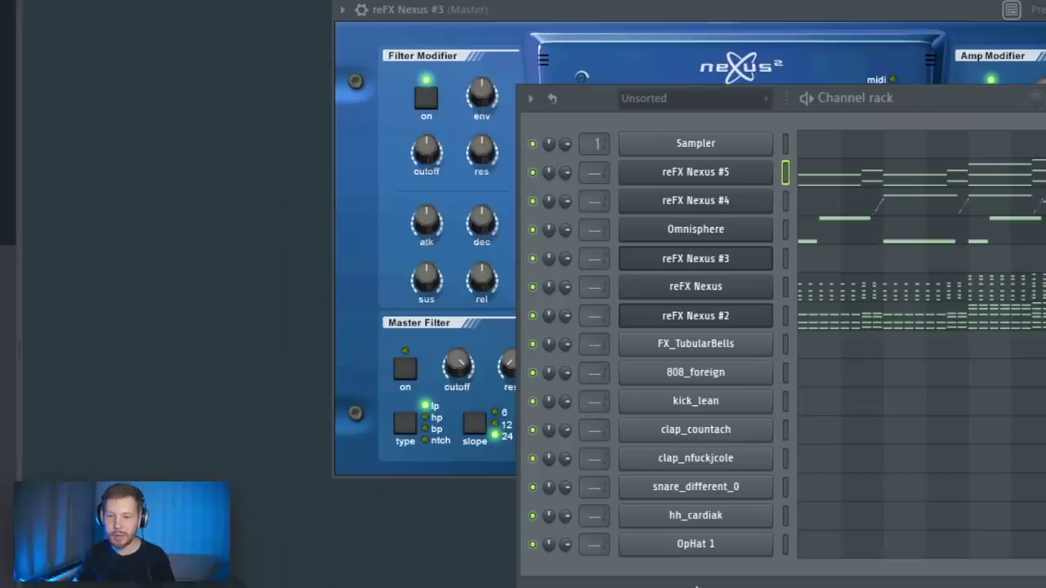
- Add the [CC] Retail sample as a channel above reFX Nexus #5 and enable its volume envelope
drag(597, 249, 711, 169)
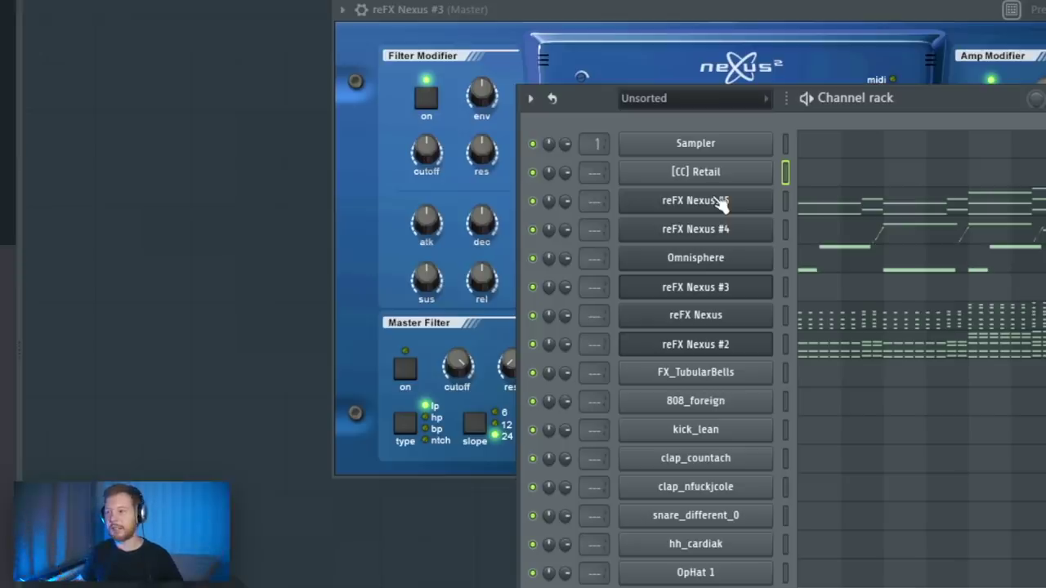
click(713, 174)
click(219, 144)
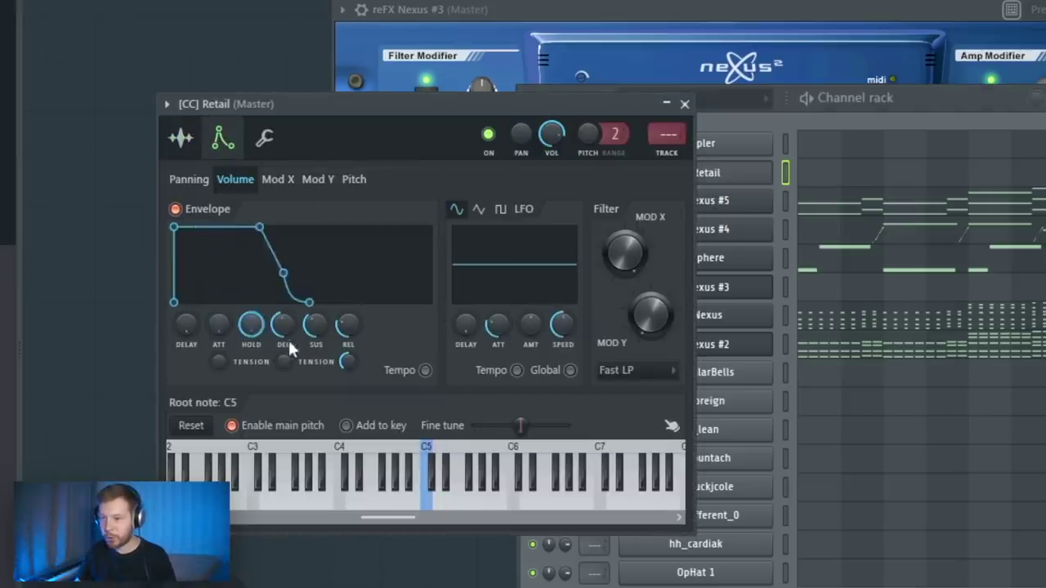
click(182, 139)
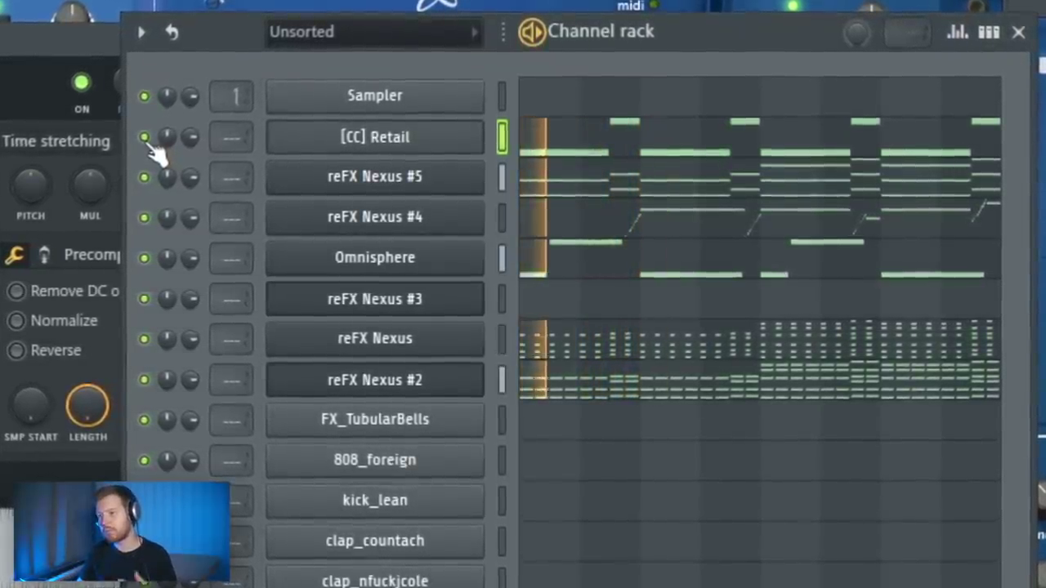
- Check the sample settings of the FX_TubularBells channel
click(439, 366)
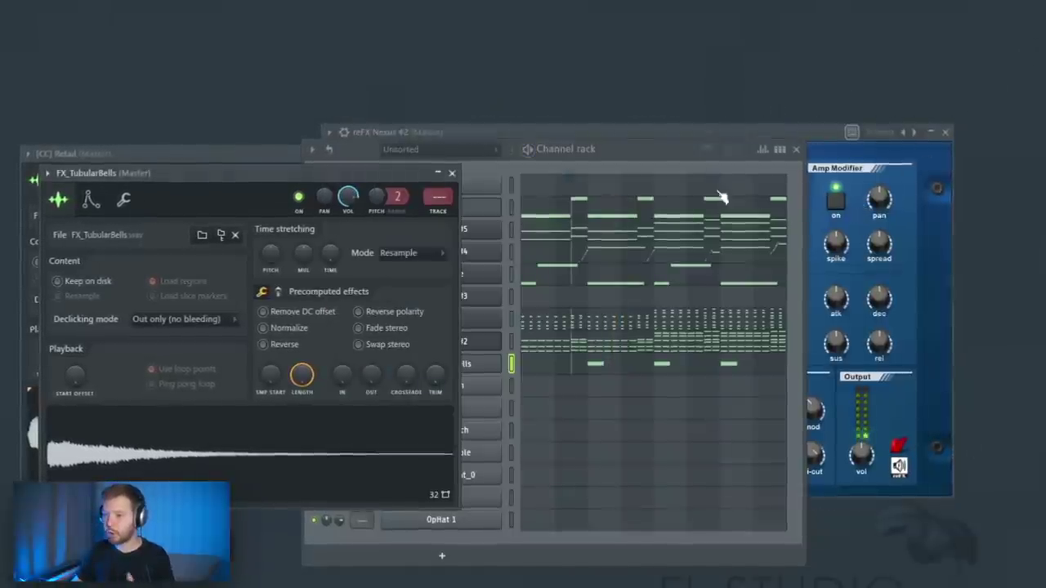
click(452, 173)
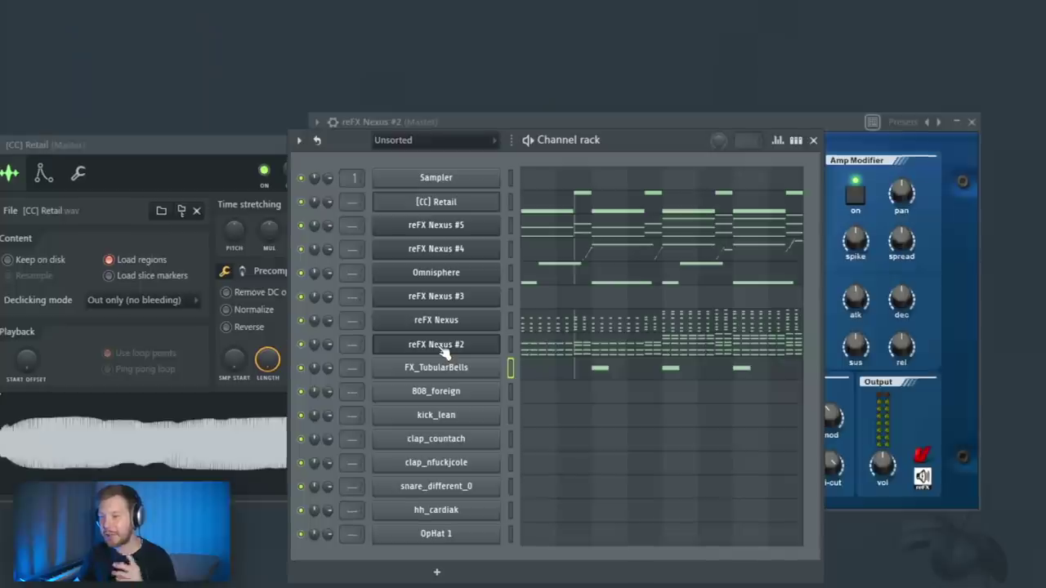
- Clone the reFX Nexus #2 channel and open the clone's piano roll
right_click(443, 350)
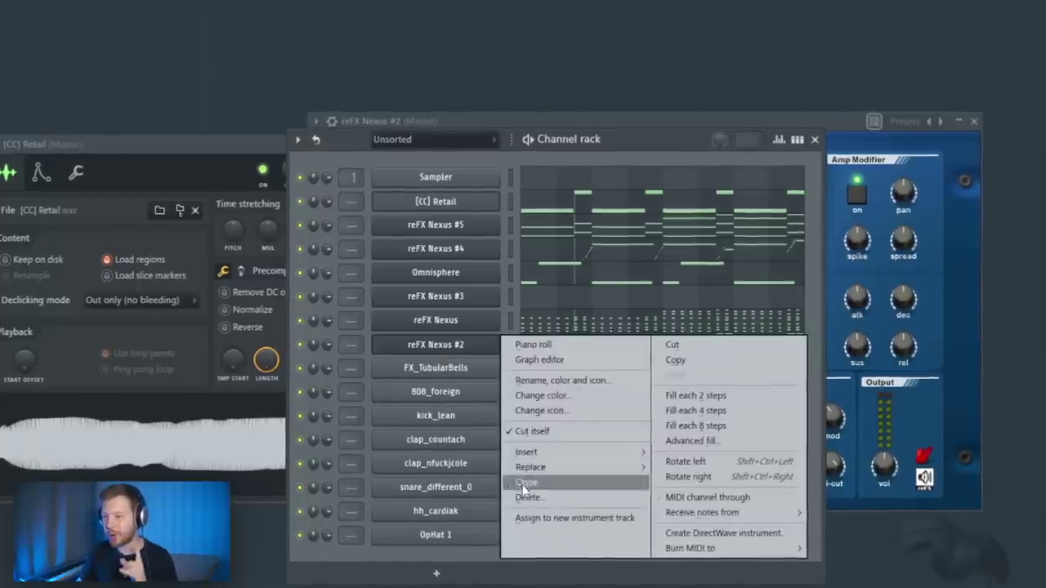
click(528, 483)
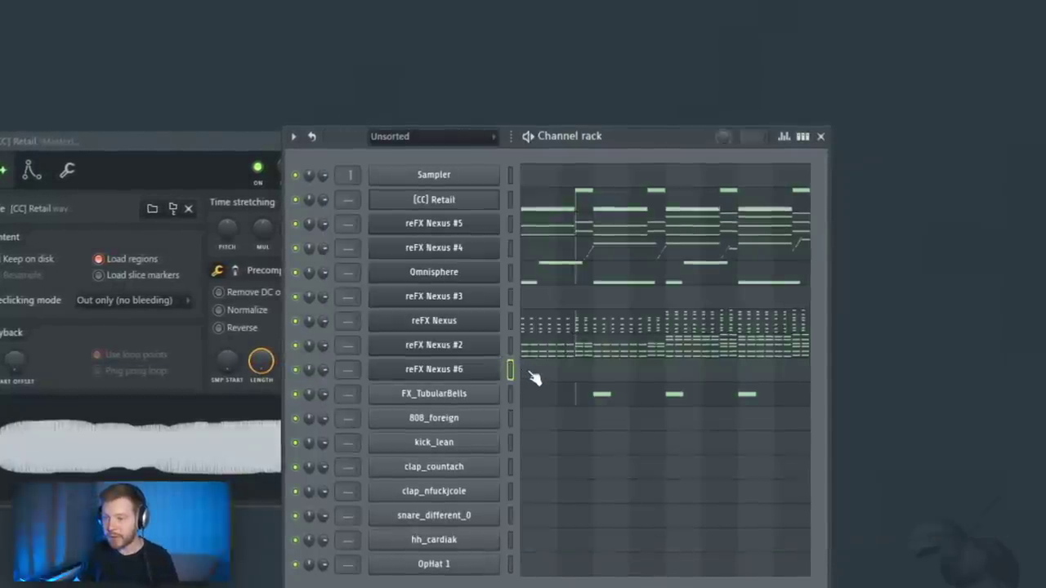
click(538, 378)
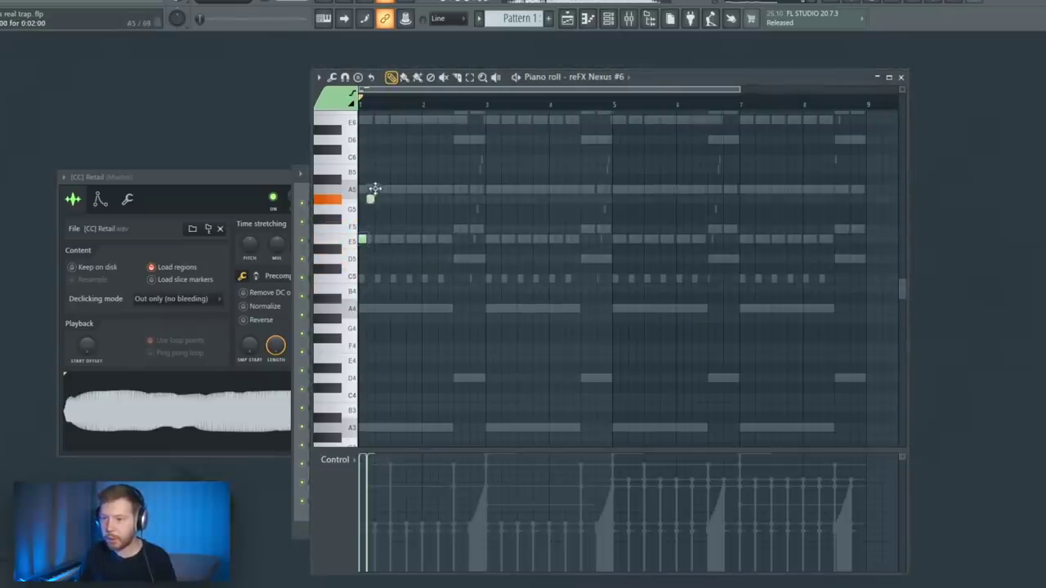
- Place an A5 note directly after the E5 note at the start of bar 1 and adjust the grid snap
drag(375, 188, 374, 187)
scroll(367, 164, up, 6)
drag(400, 91, 389, 90)
click(446, 20)
click(449, 93)
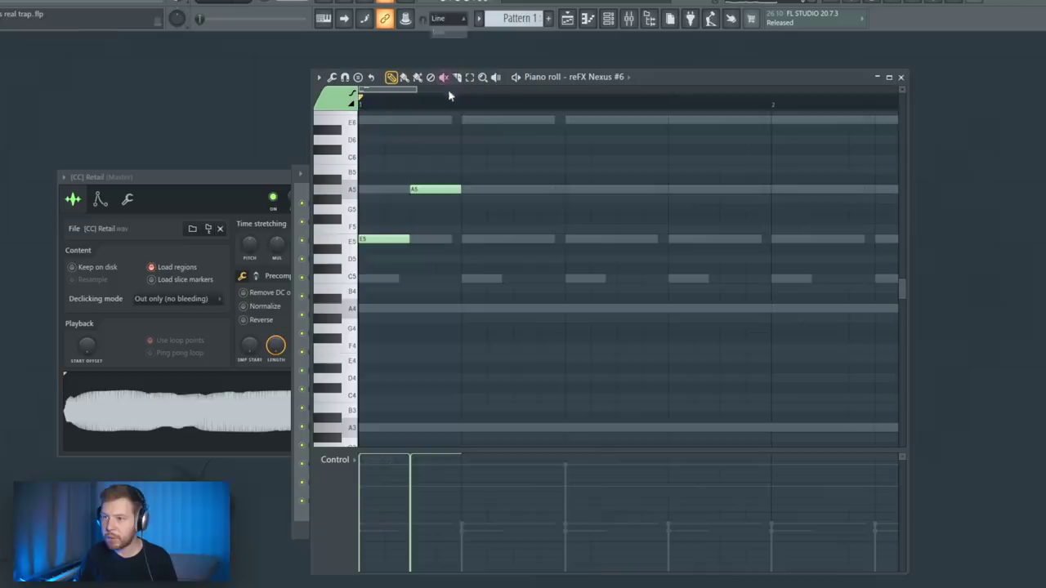
click(447, 19)
click(449, 96)
- Shape an E5, A5, E6 arpeggio with each note a third of a beat in bar 1's first beat, and play it
drag(408, 239, 392, 240)
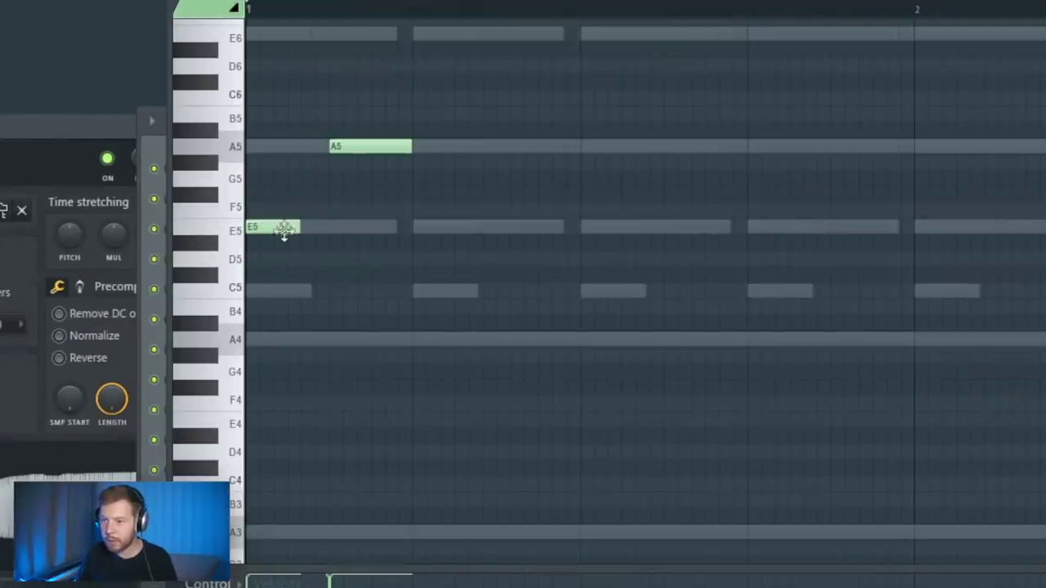
drag(334, 152, 320, 151)
key(space)
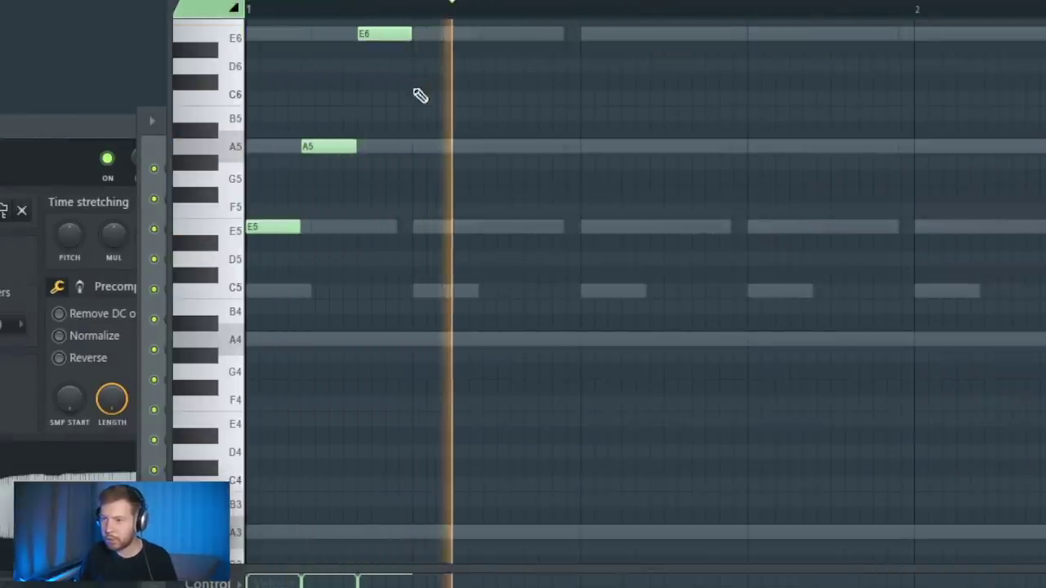
key(space)
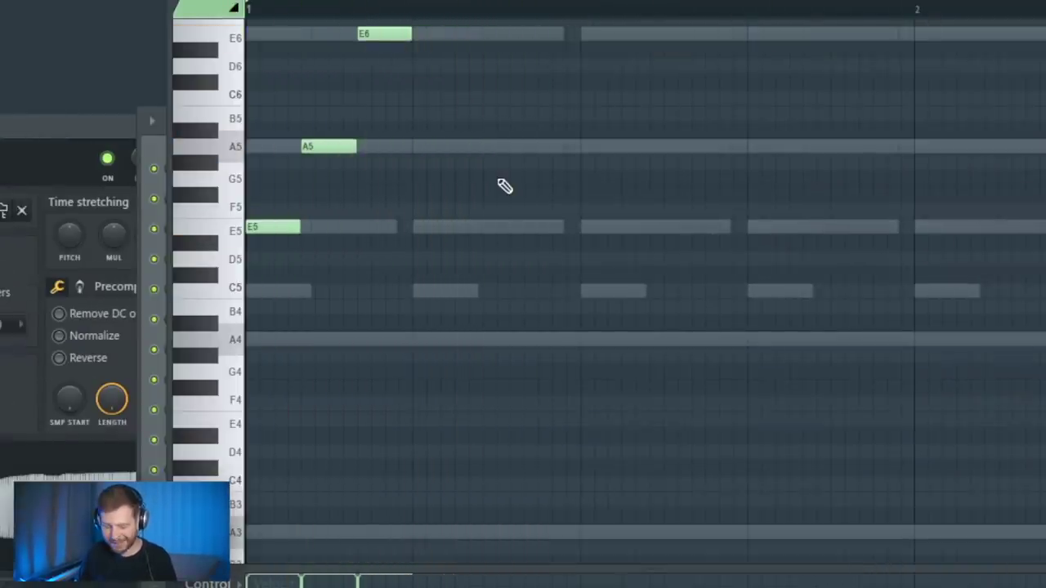
- Duplicate the three-note arpeggio on every beat until bars 1 and 2 are filled
key(ctrl+b)
key(ctrl+b)
key(space)
scroll(526, 291, down, 2)
key(ctrl+b)
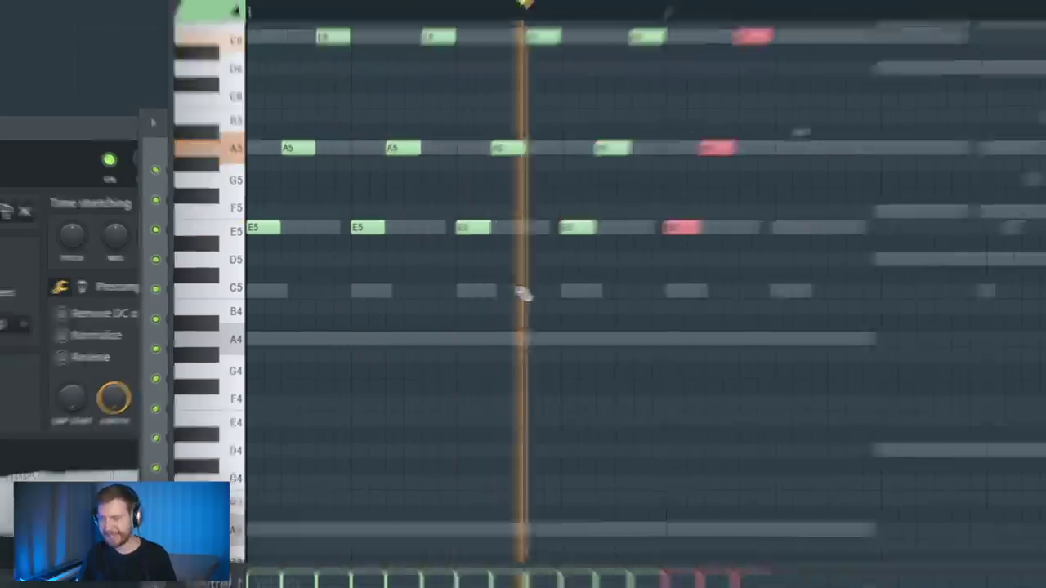
key(space)
key(ctrl+b)
key(ctrl+b)
key(ctrl+b)
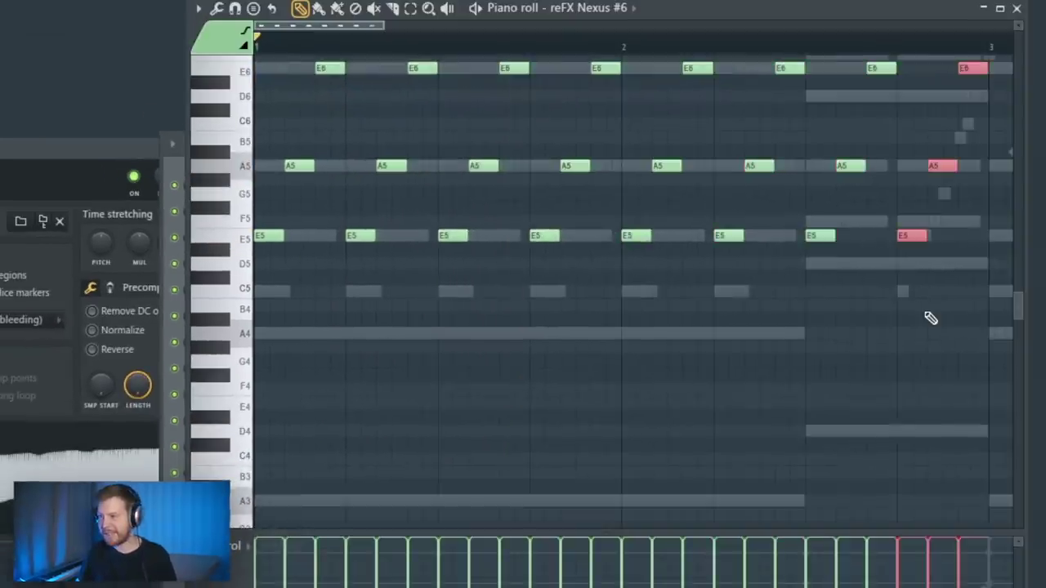
- Raise the last two E5 notes to F5 and the last two E6 notes to F6 in bar 2
scroll(948, 311, up, 1)
drag(968, 272, 805, 310)
scroll(813, 305, up, 2)
key(shift+Up)
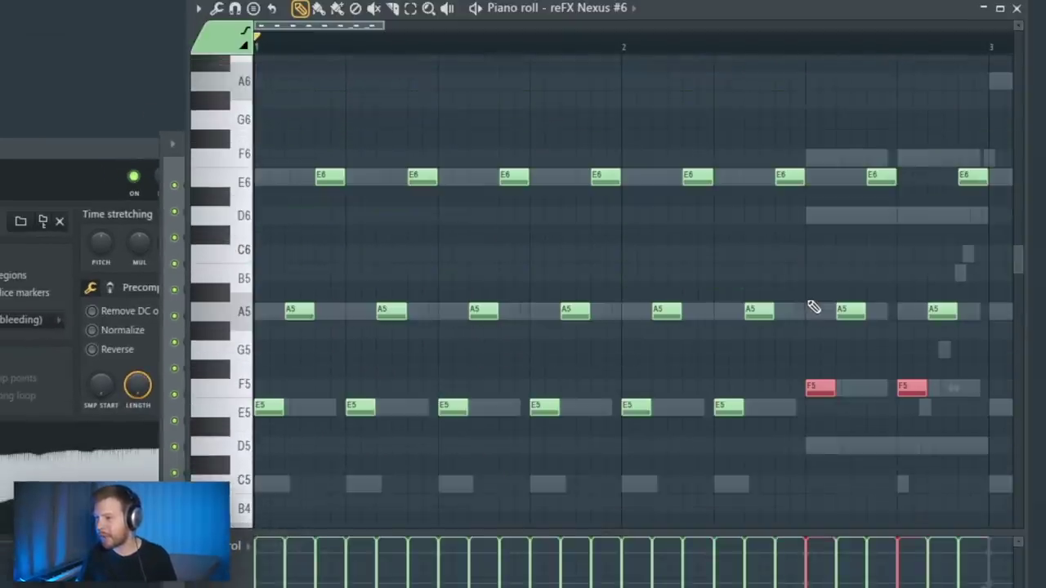
scroll(987, 203, up, 2)
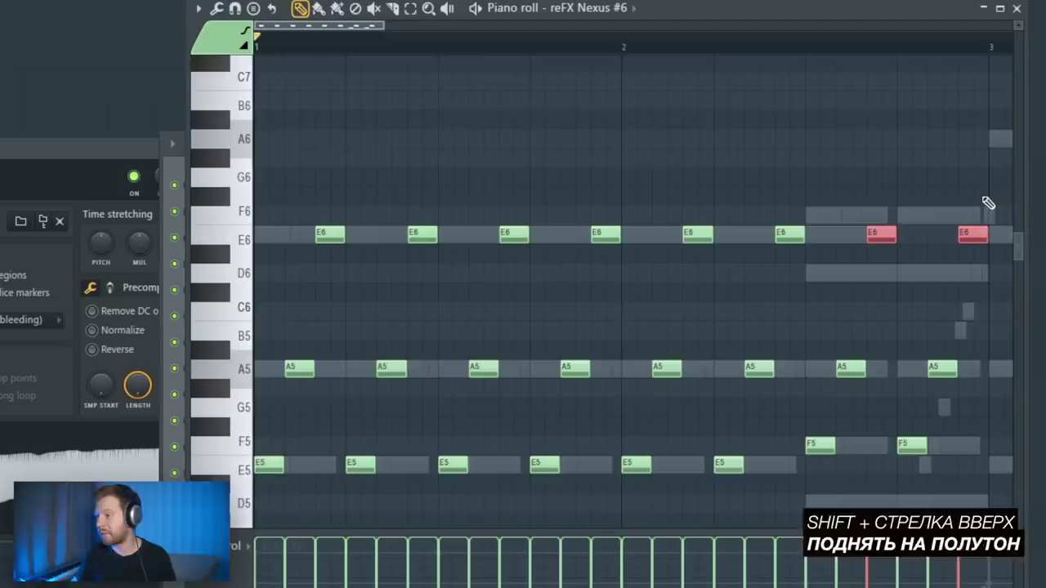
scroll(988, 204, down, 2)
key(shift+Up)
key(space)
- Repeat the two-bar arpeggio through bar 8, transpose it up one octave, and play it
scroll(857, 292, down, 3)
key(ctrl+b)
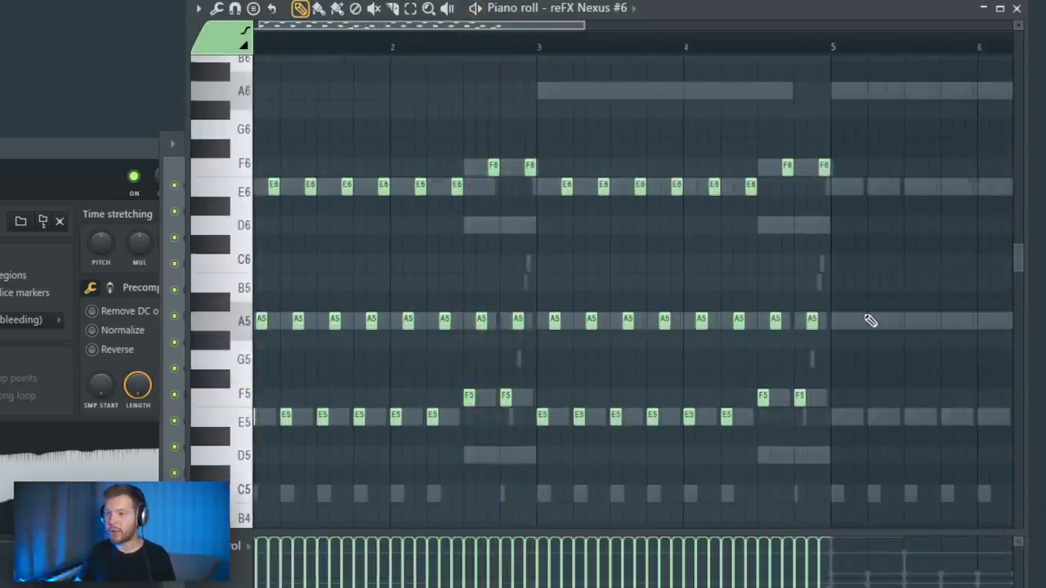
key(ctrl+Up)
key(space)
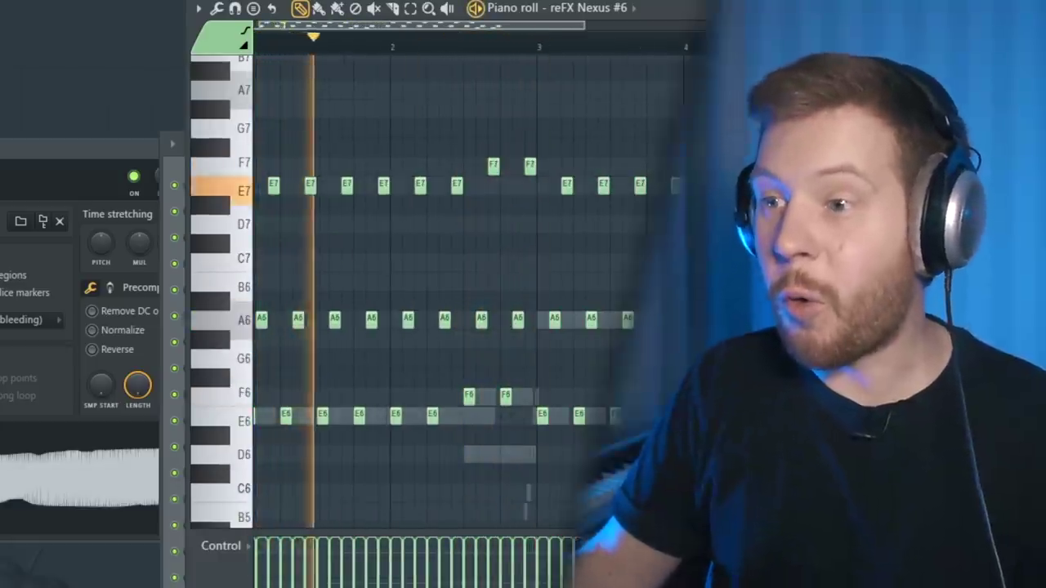
scroll(481, 292, down, 3)
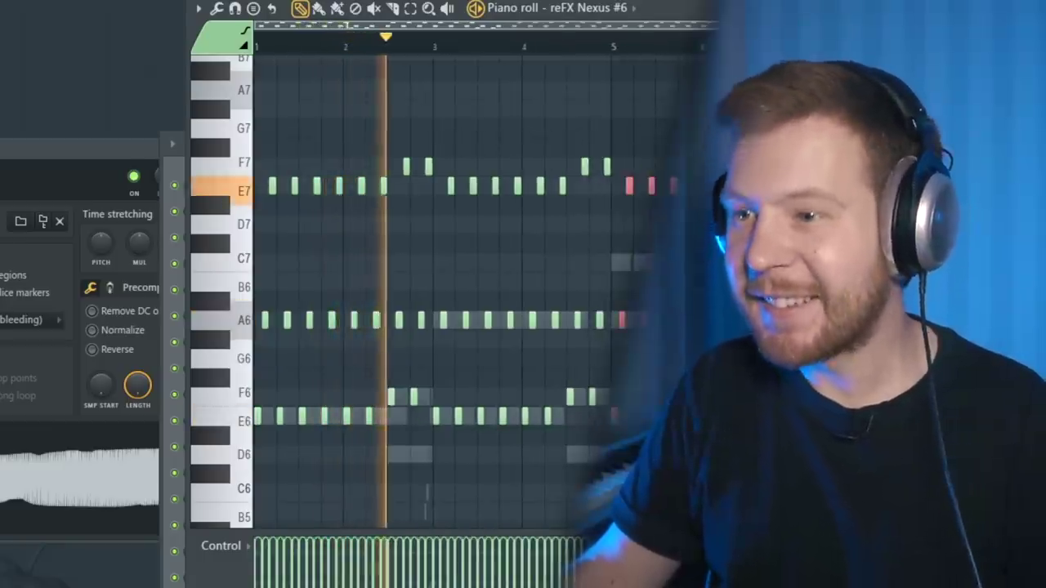
scroll(762, 282, up, 3)
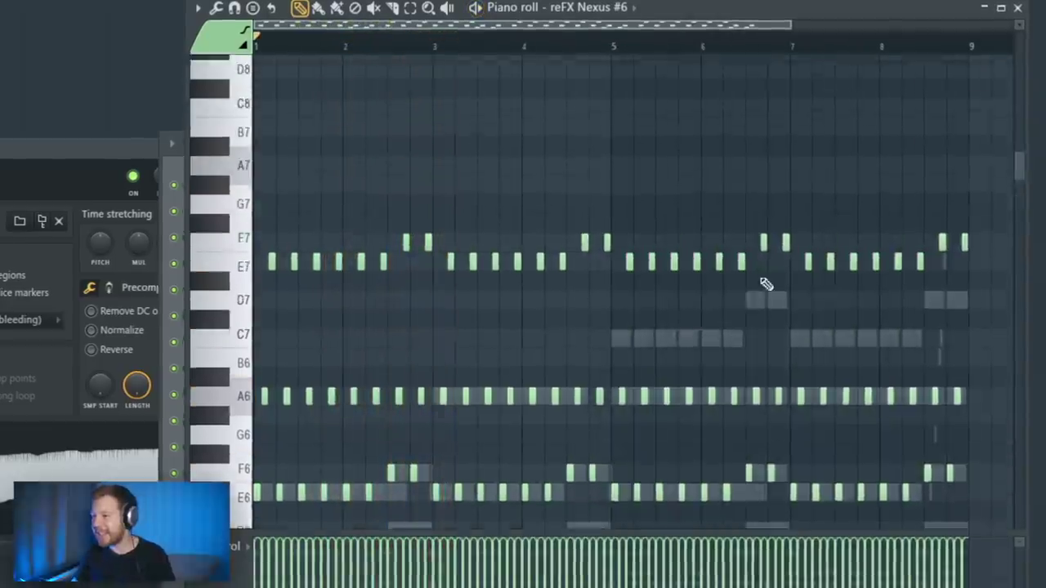
- Stack short D8, F8 and A8 notes on the third beat of bar 6
scroll(803, 360, up, 3)
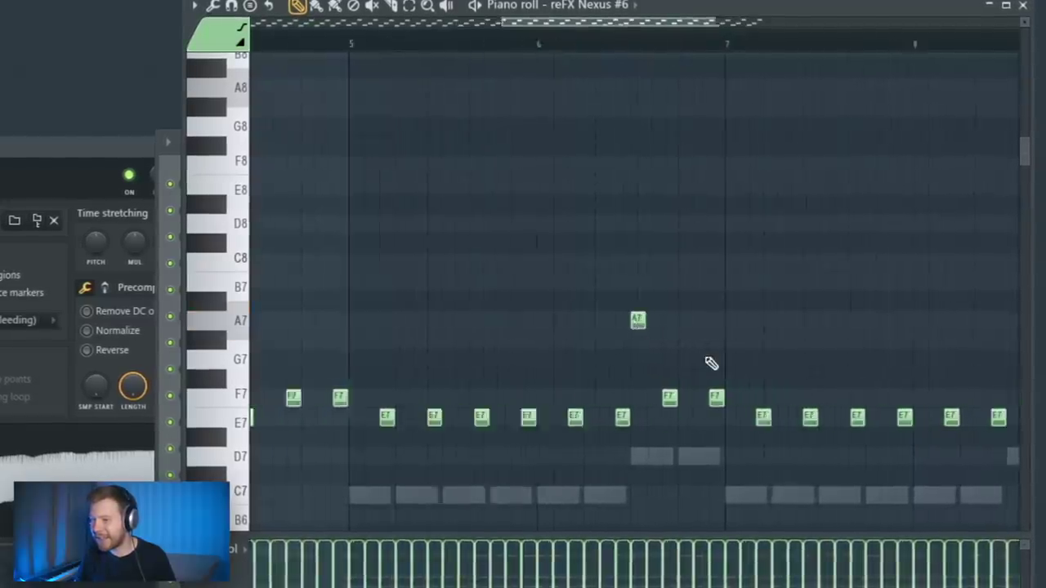
scroll(712, 362, up, 3)
drag(578, 285, 575, 228)
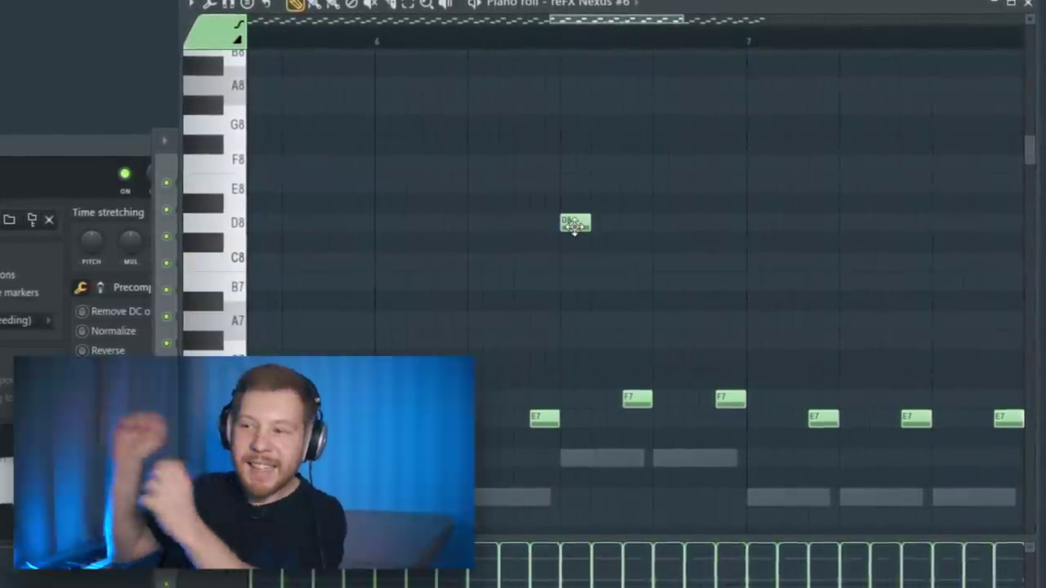
scroll(612, 286, down, 3)
scroll(613, 311, up, 4)
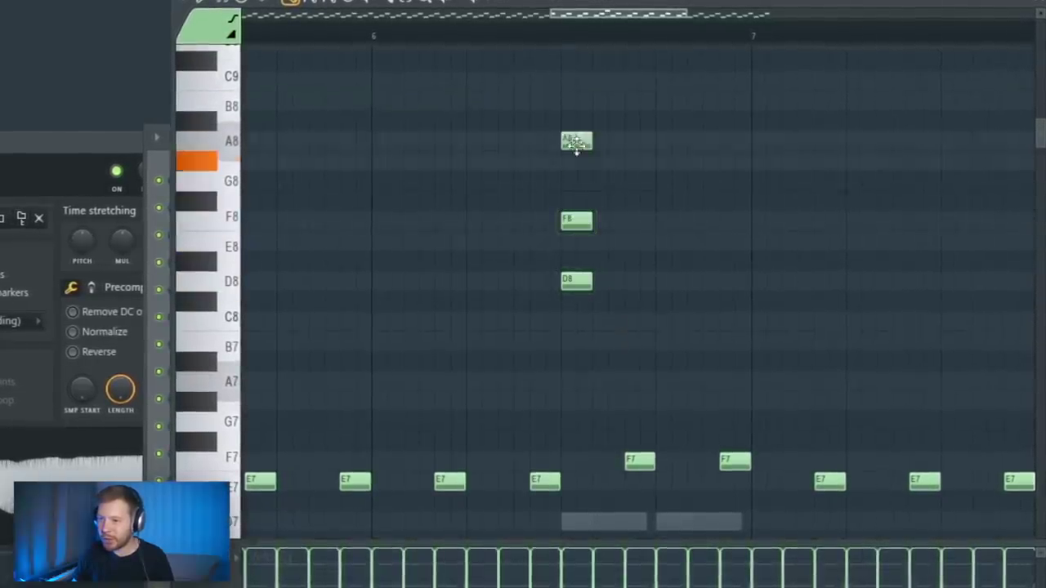
- Play the chord on the third beat of bar 6 and lower its A8 note one octave to A7
click(570, 37)
key(space)
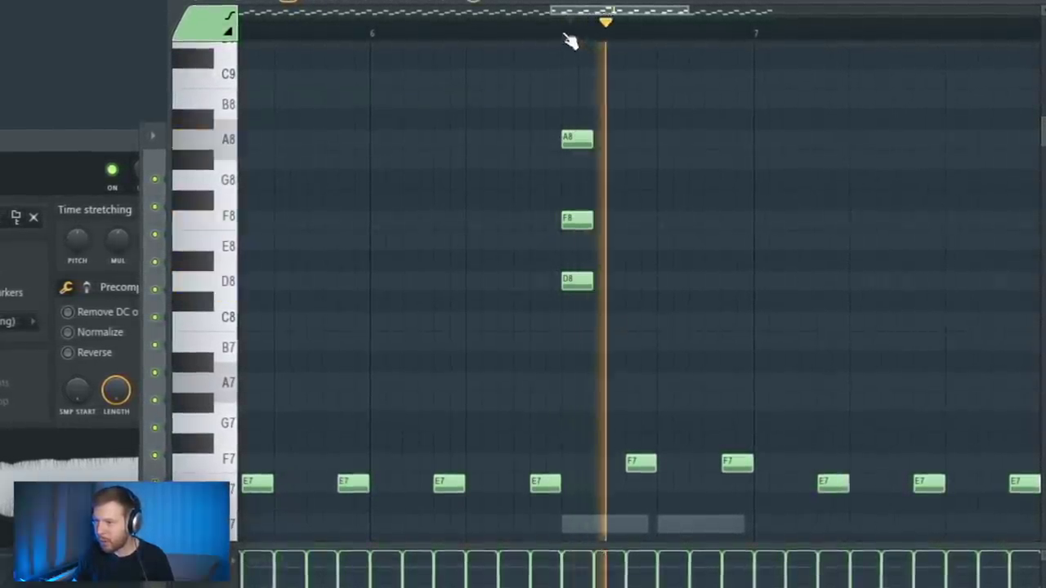
key(space)
key(space)
key(space)
drag(605, 110, 568, 162)
key(ctrl+Down)
scroll(572, 166, down, 3)
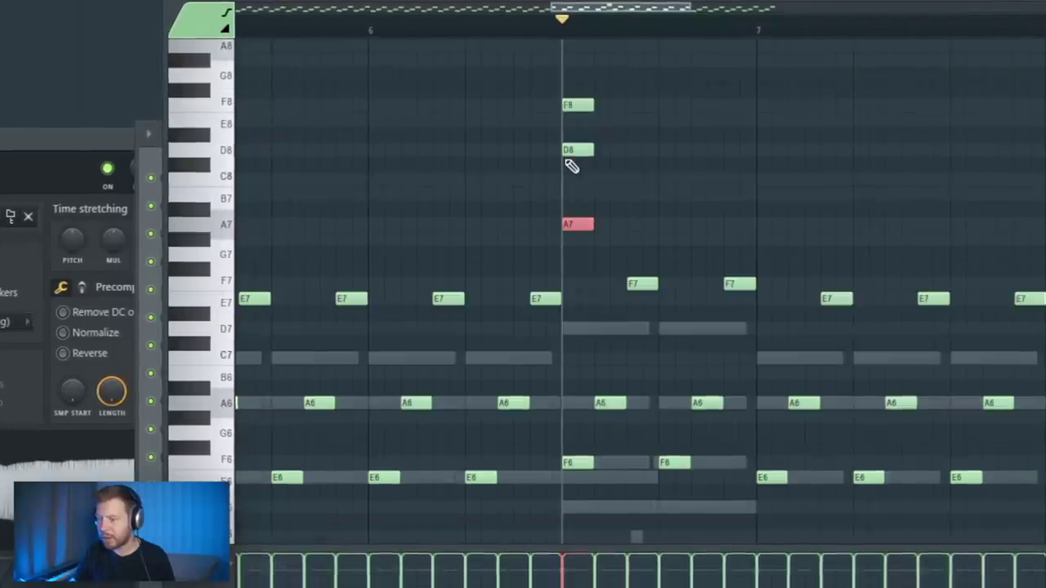
scroll(609, 186, up, 4)
key(space)
key(space)
- Fill the second half of bar 6 with short repeats of the A7, D8 and F8 chord and play the result
drag(647, 68, 607, 191)
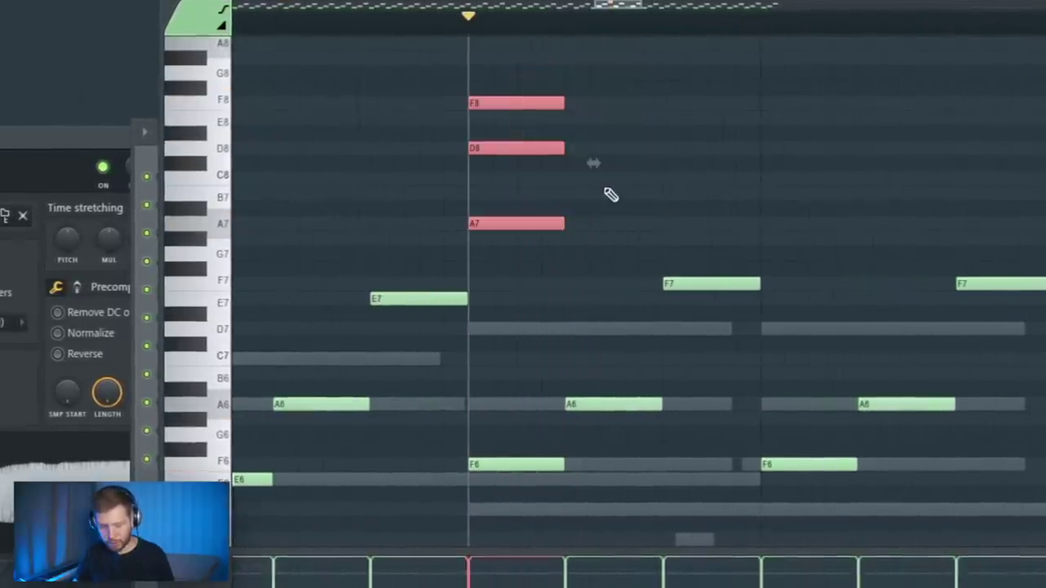
key(ctrl+b)
key(ctrl+b)
key(ctrl+b)
key(ctrl+b)
key(ctrl+b)
scroll(604, 181, right, 1)
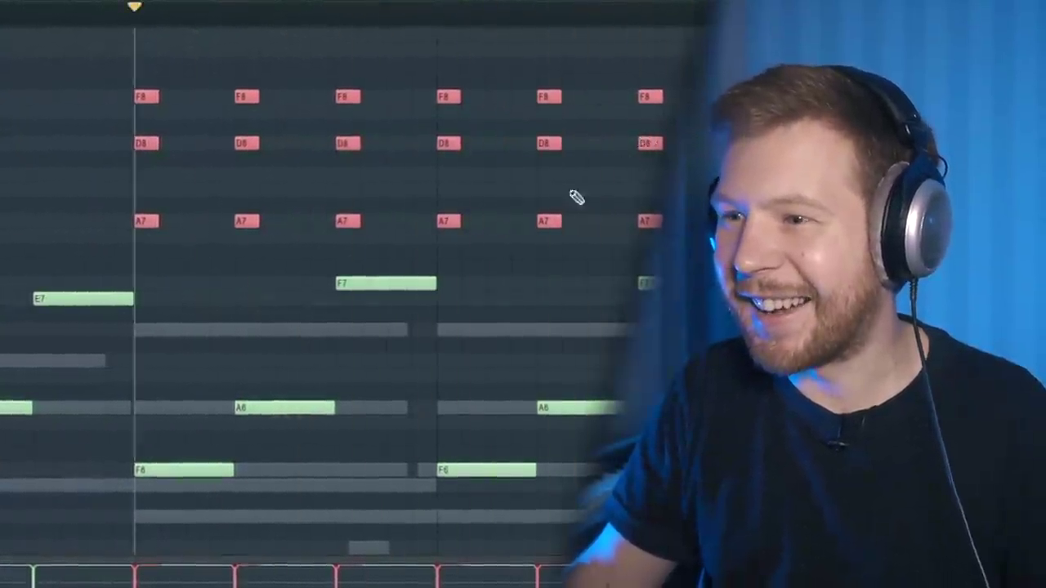
scroll(396, 302, down, 5)
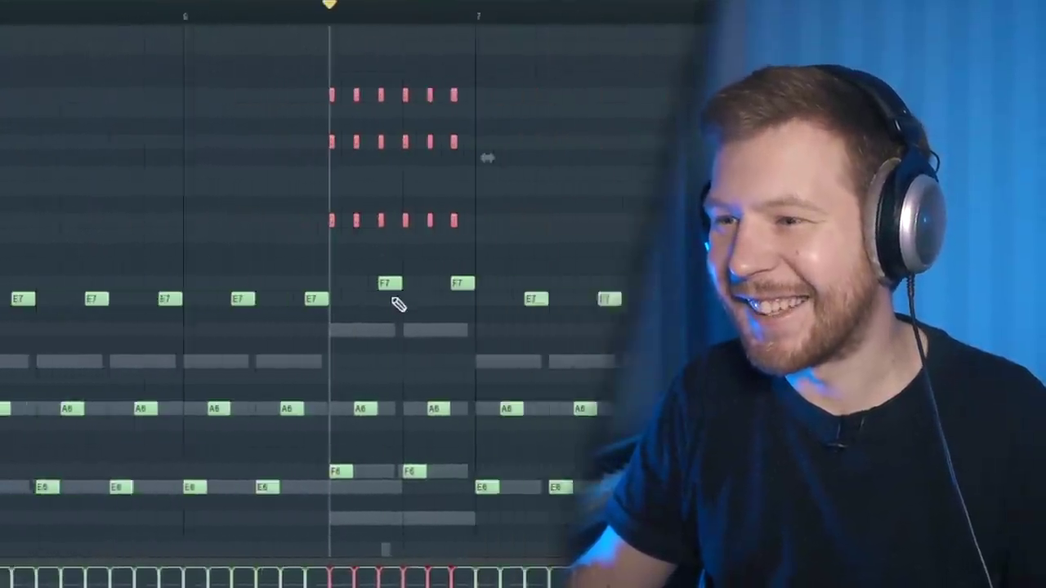
key(ctrl+d)
key(space)
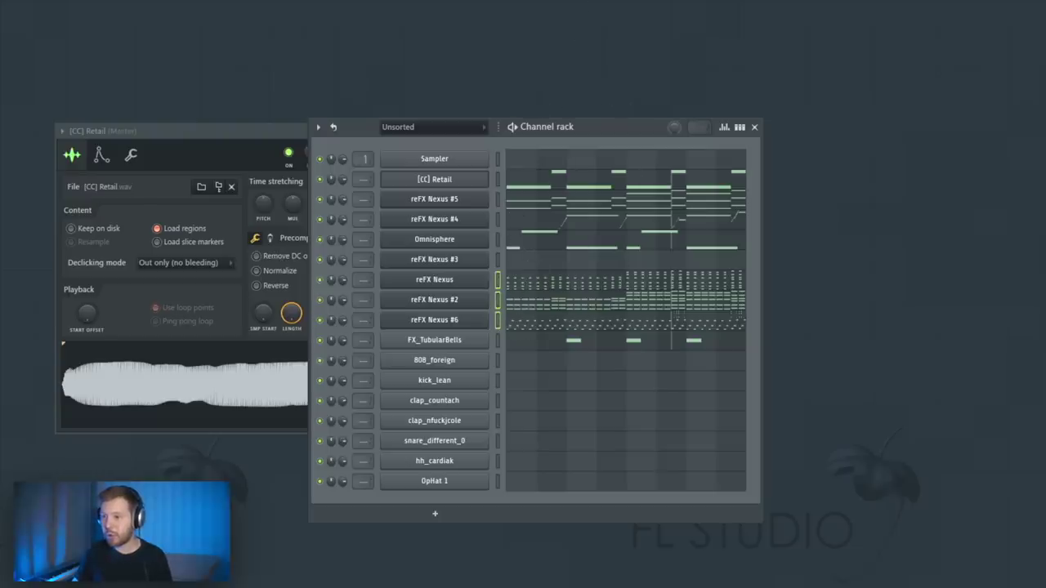
- Route reFX Nexus, Nexus #2 and Nexus #6 to mixer track 1 and the other melody channels to separate tracks from insert 2 onward
key(ctrl+l)
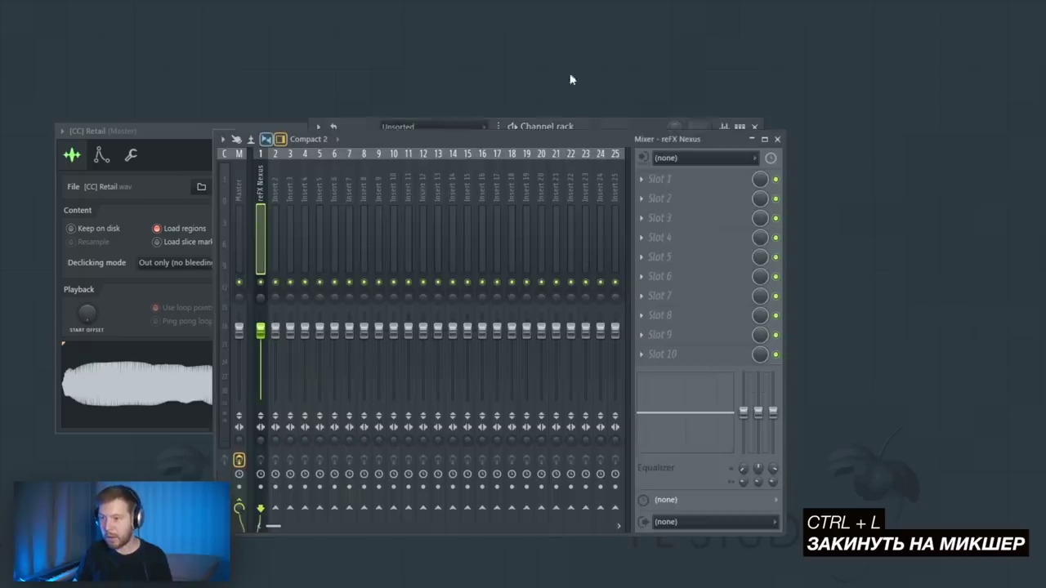
key(ctrl+l)
click(275, 171)
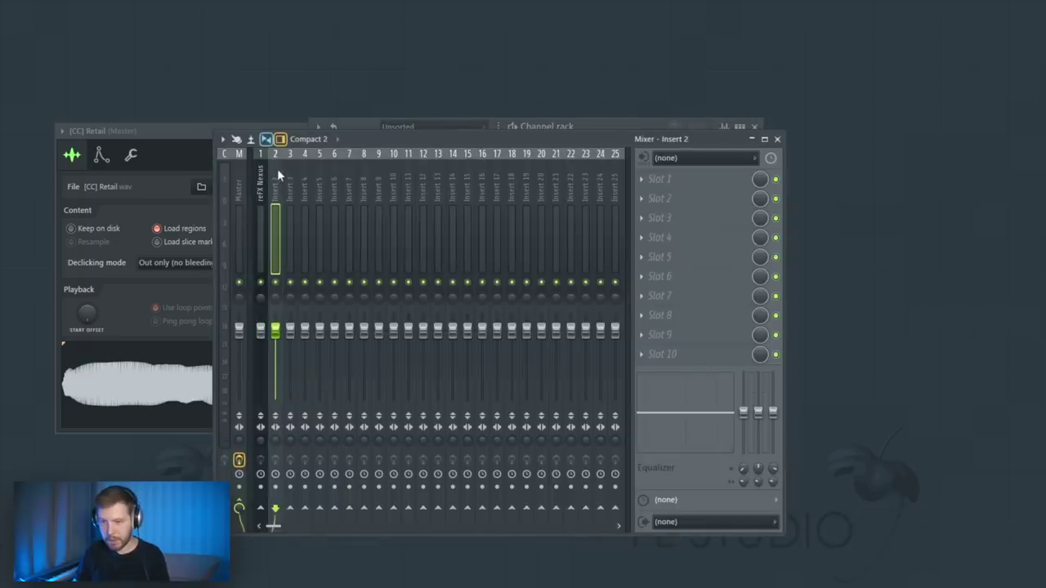
key(ctrl+shift+l)
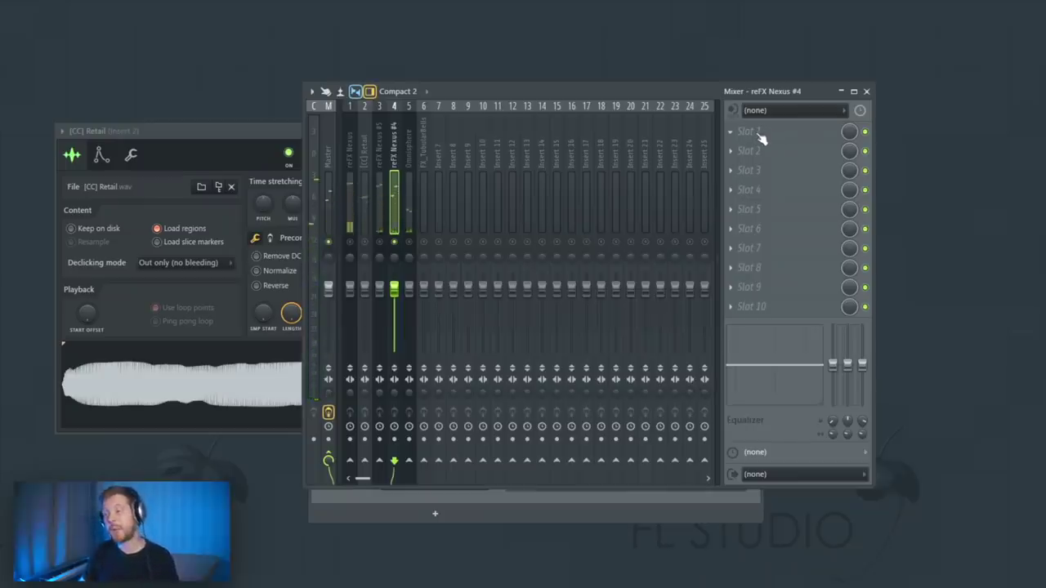
- Add Fresh Air to slot 1 of the reFX Nexus #4 mixer track with Mid Air at about 76 and High Air at about 35
click(759, 135)
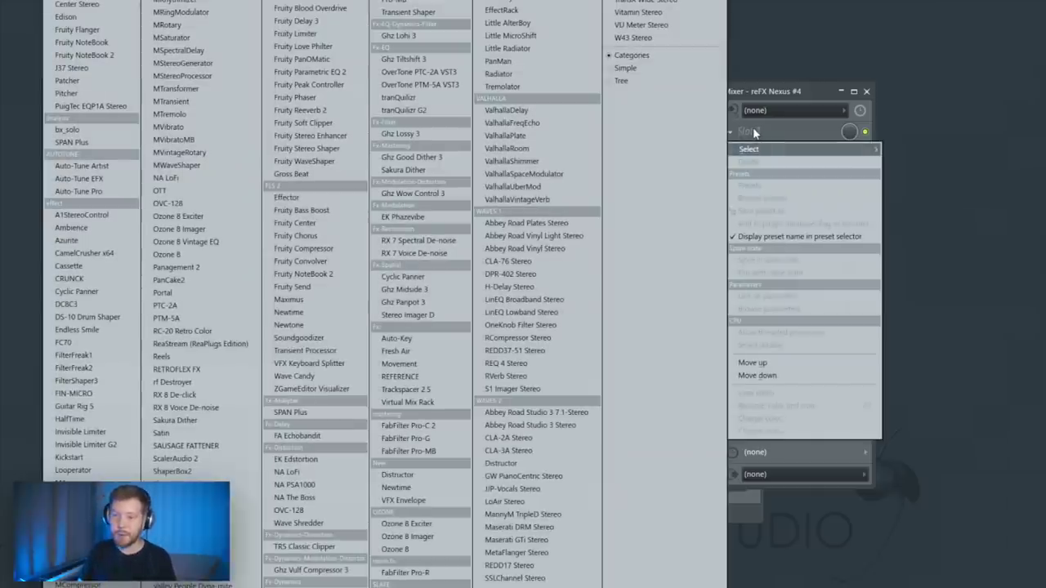
click(395, 351)
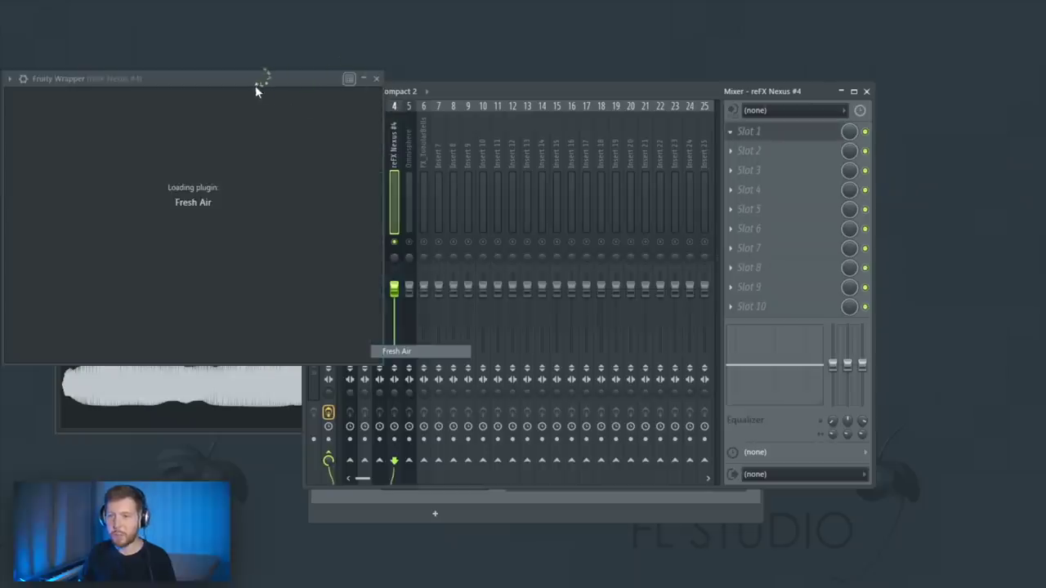
drag(235, 83, 492, 88)
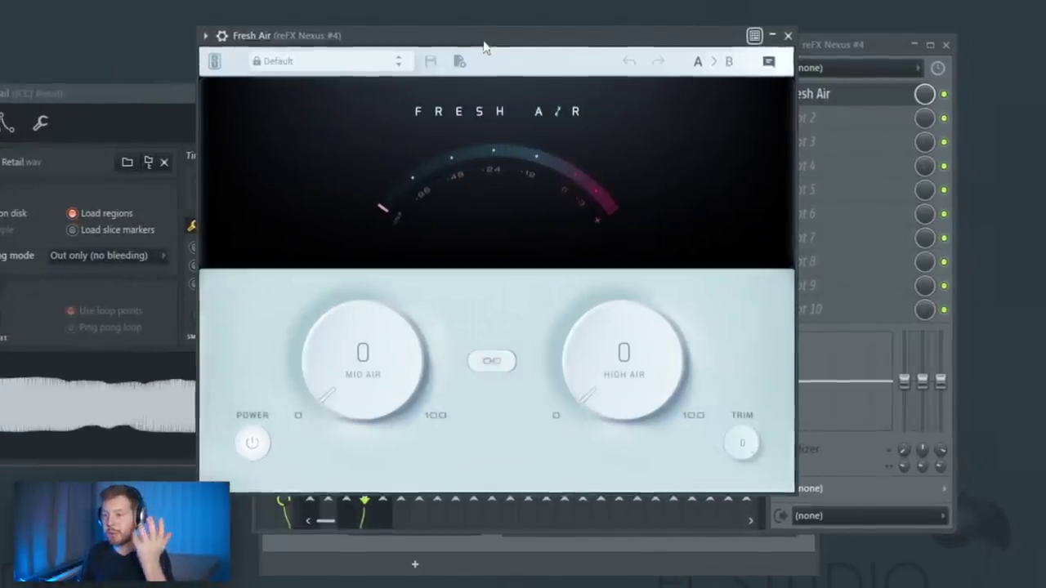
drag(395, 361, 445, 335)
mouse_move(626, 373)
mouse_down()
mouse_move(672, 304)
mouse_move(661, 374)
mouse_move(632, 369)
mouse_up()
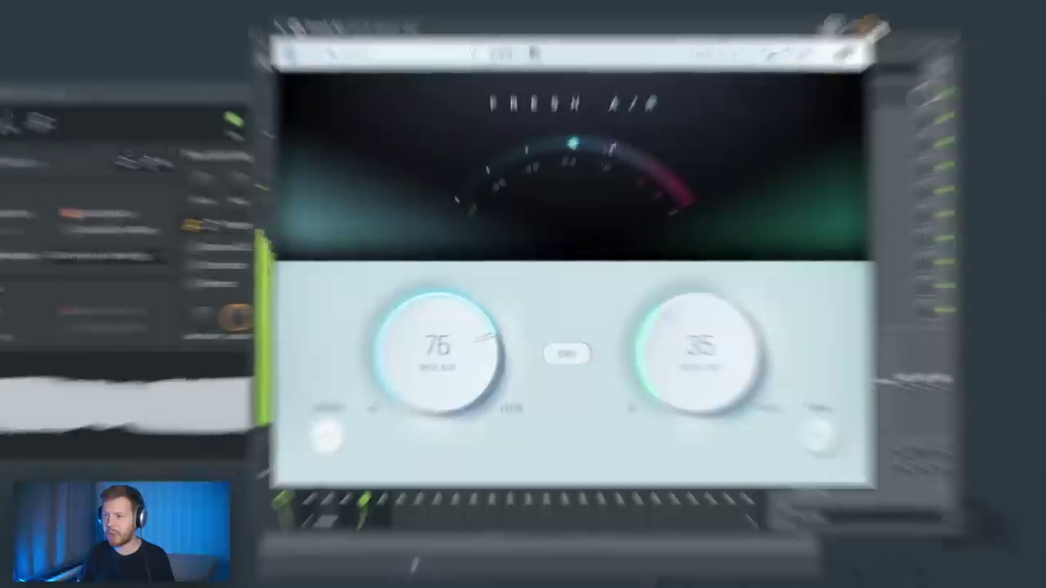
click(879, 16)
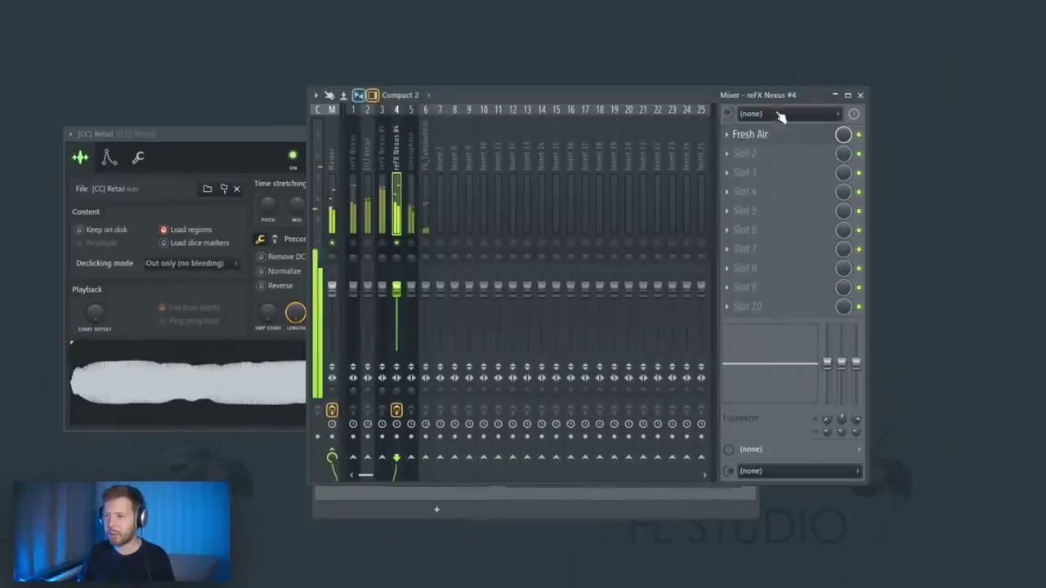
- Add FabFilter Saturn 2 to slot 3 of the reFX Nexus #4 track, split it into two bands and choose a Tube style
click(752, 173)
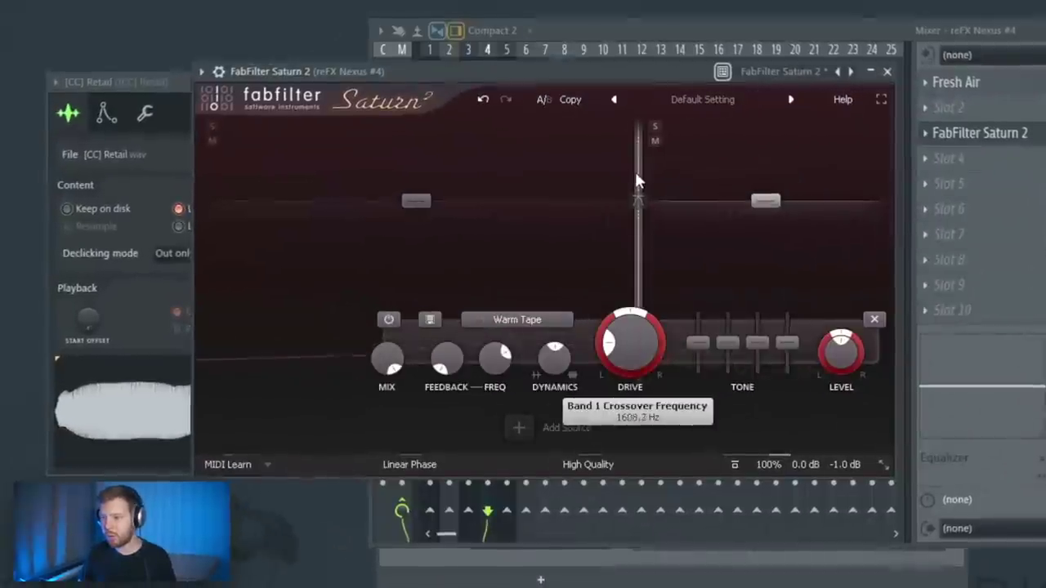
drag(634, 169, 647, 178)
click(518, 320)
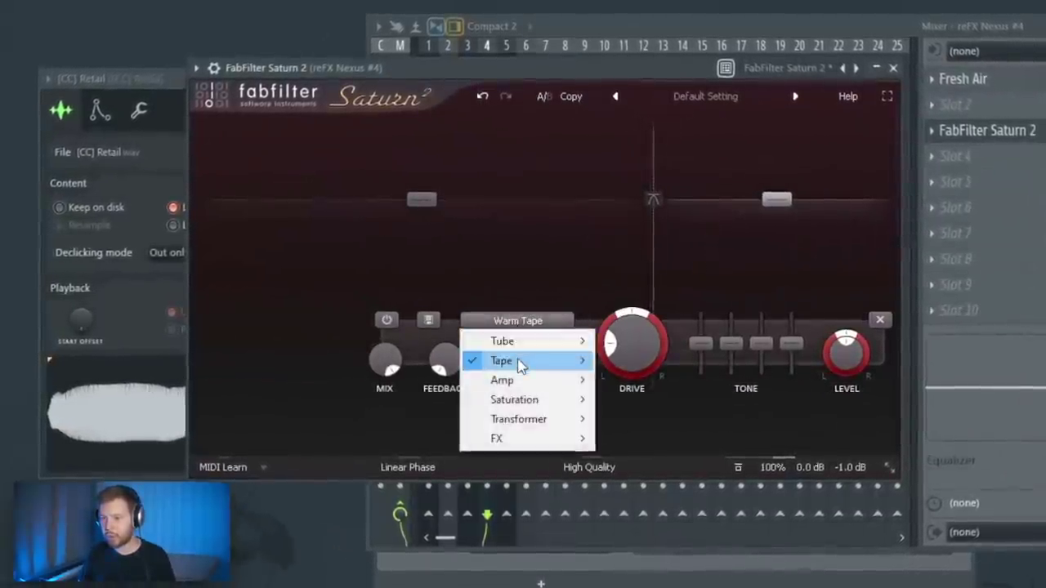
mouse_move(505, 342)
click(648, 362)
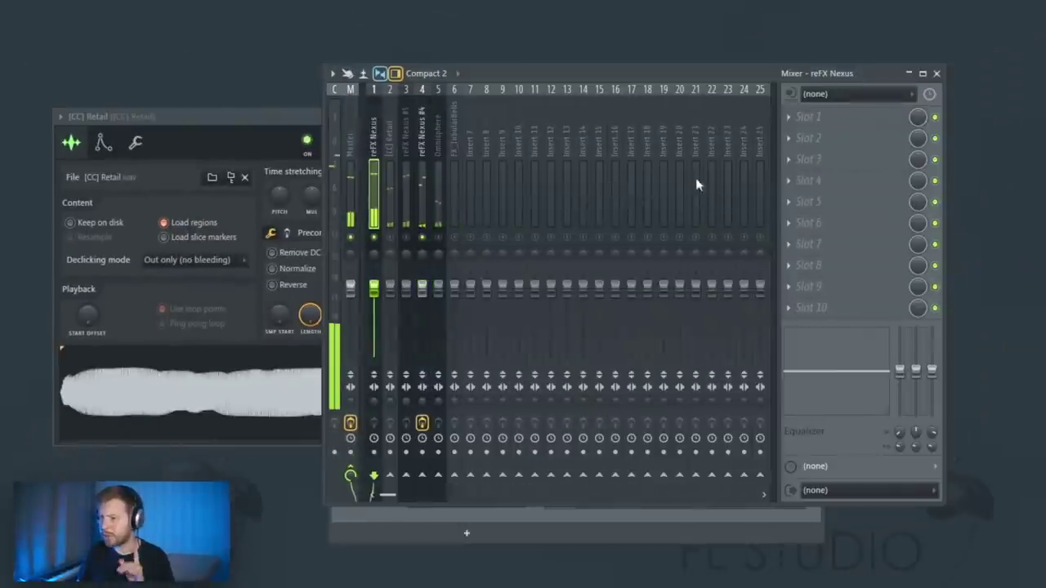
- Add Decapitator to slot 2 and FabFilter Saturn 2 to slot 4 of the reFX Nexus mixer track
click(805, 139)
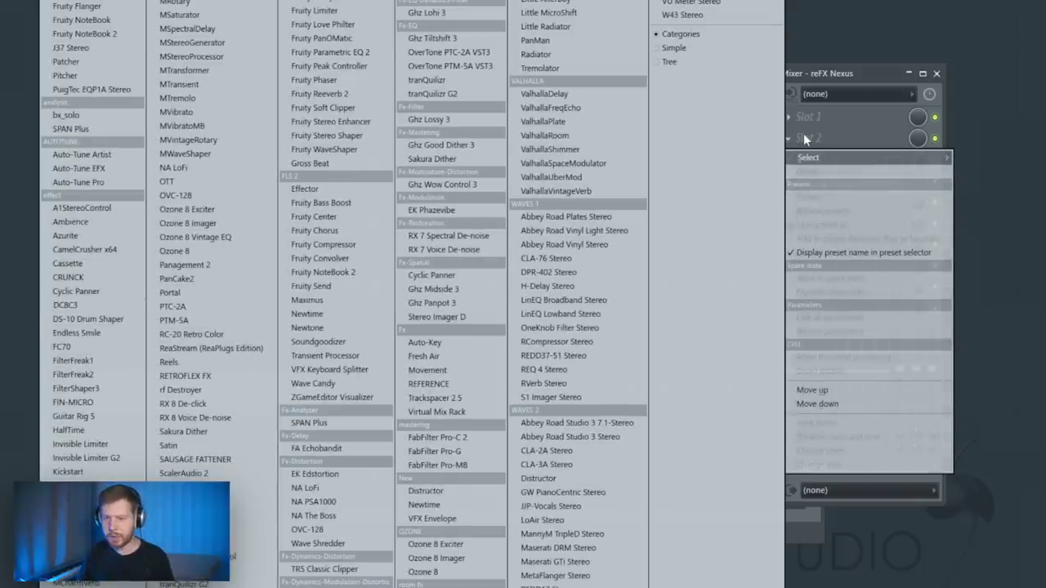
click(552, 2)
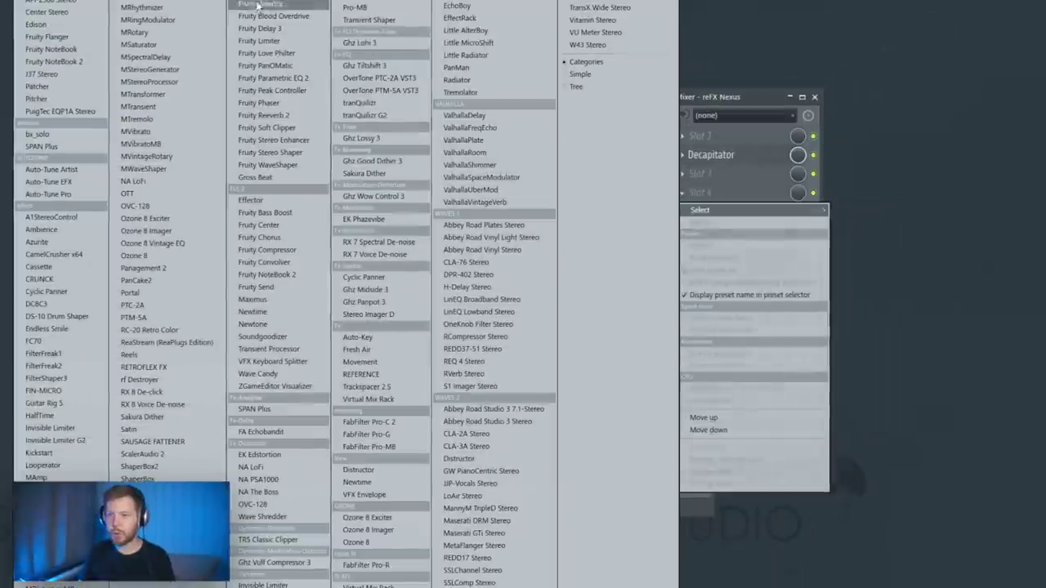
click(302, 5)
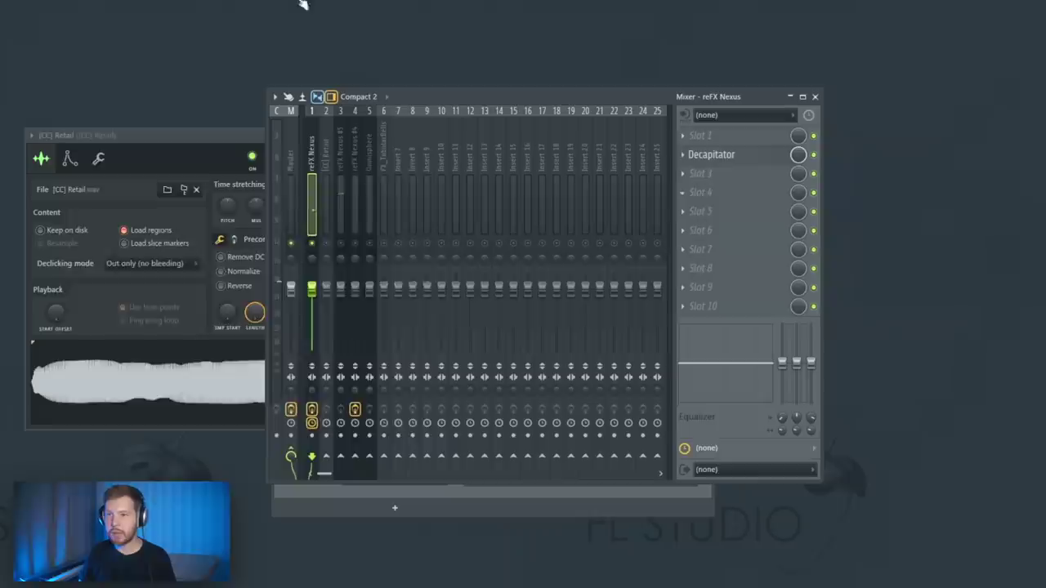
drag(420, 136, 442, 128)
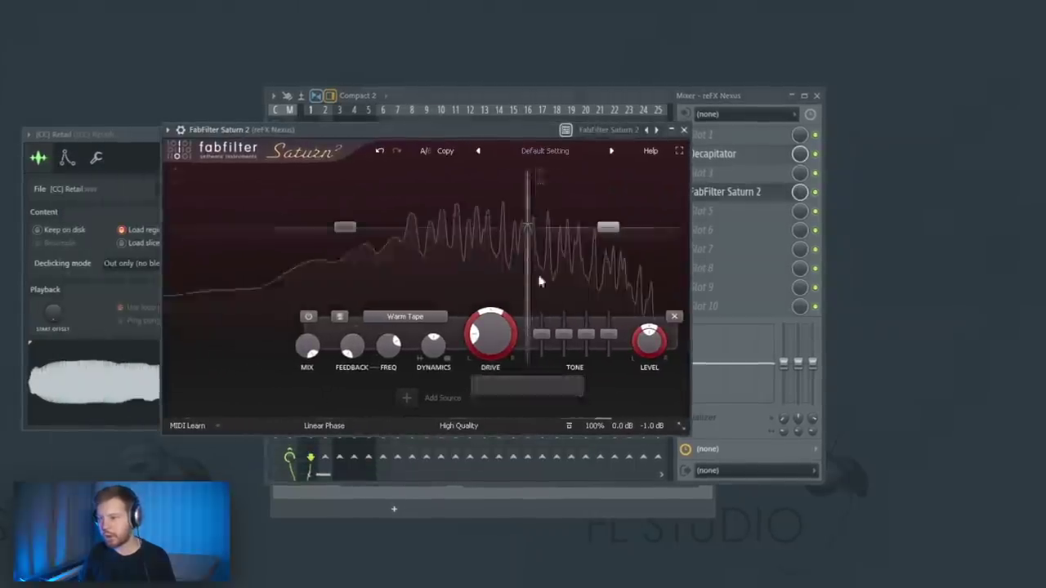
- Set Saturn 2's upper band on the reFX Nexus track to Clean Tube, adjust the band crossover and reduce the band's mix
click(383, 324)
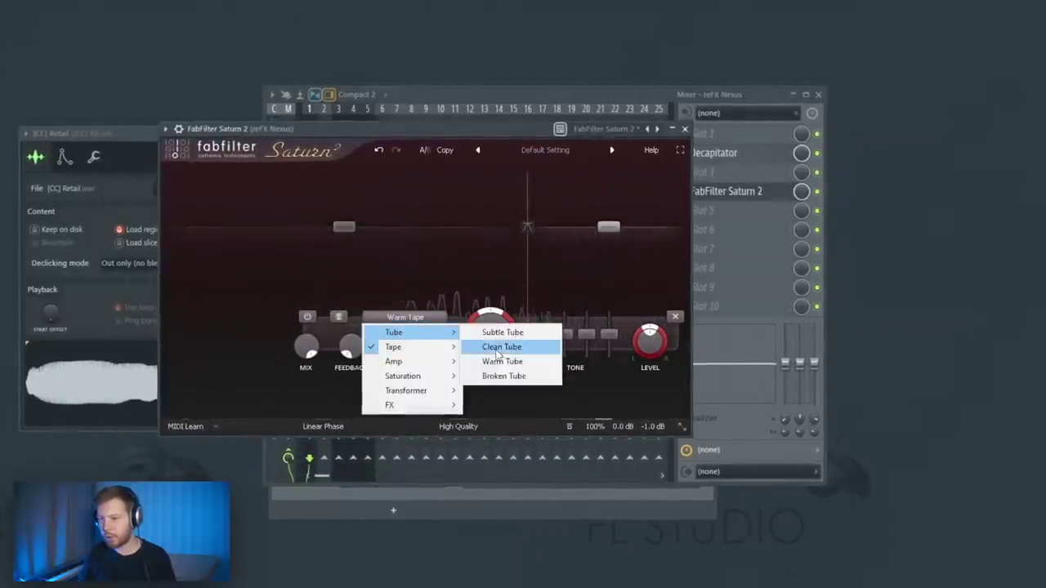
click(500, 346)
drag(526, 202, 537, 163)
drag(305, 347, 292, 416)
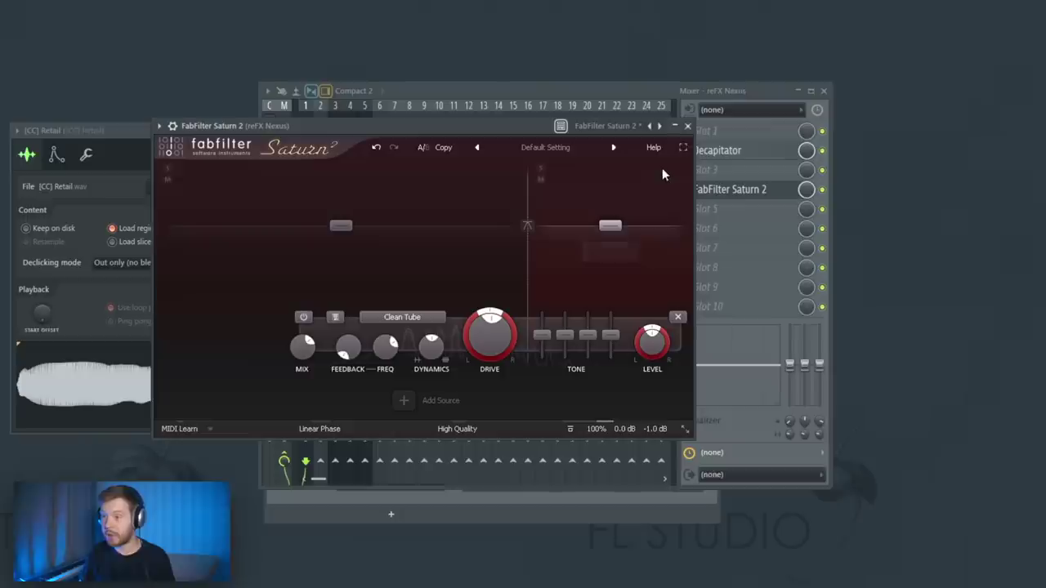
click(689, 126)
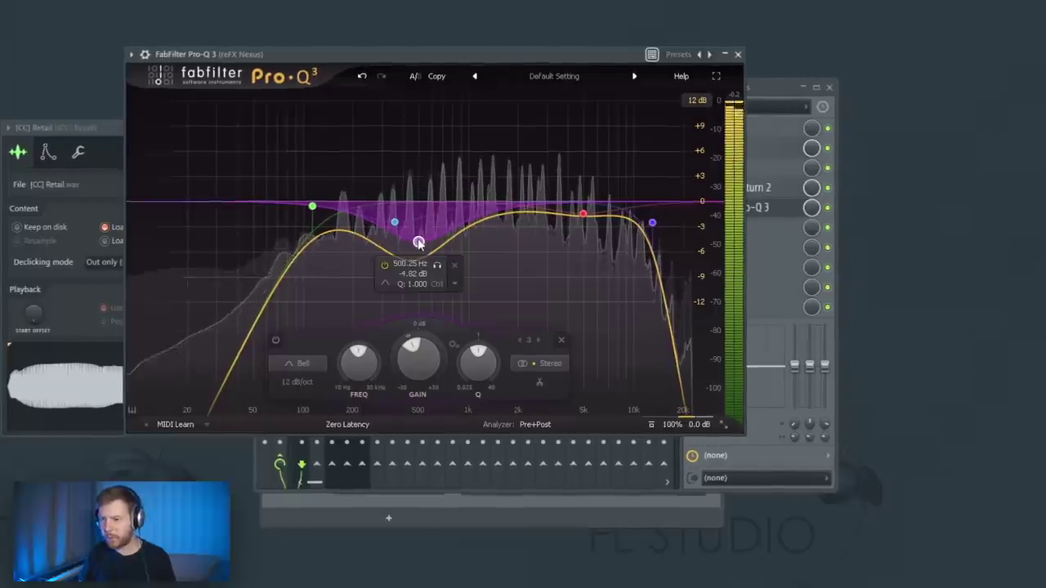
- Close the reFX Nexus equalizer and shift the midrange cut in Pro-Q 3 on the reFX Nexus #5 track slightly higher and deeper
click(740, 54)
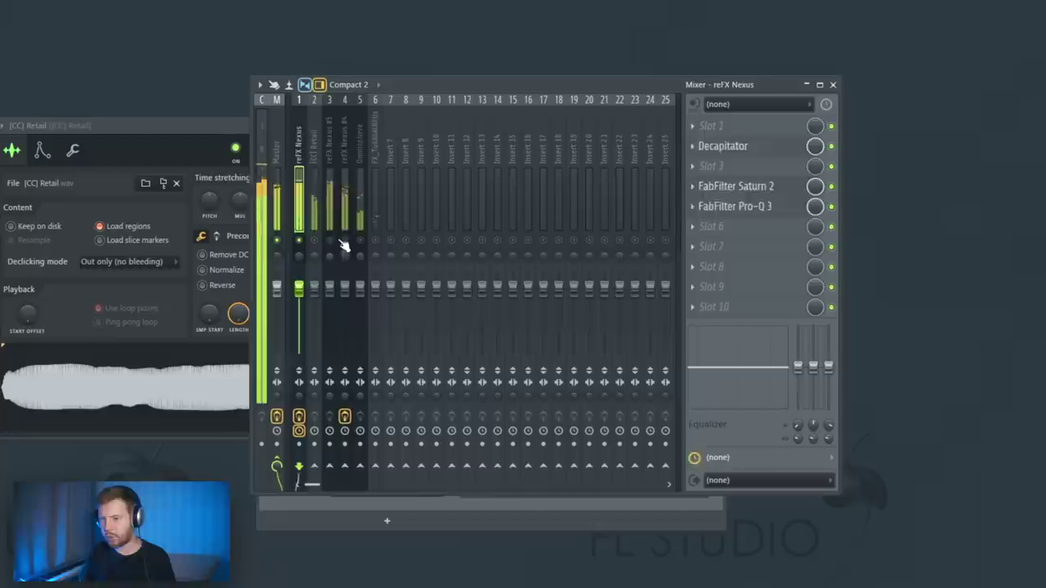
click(314, 137)
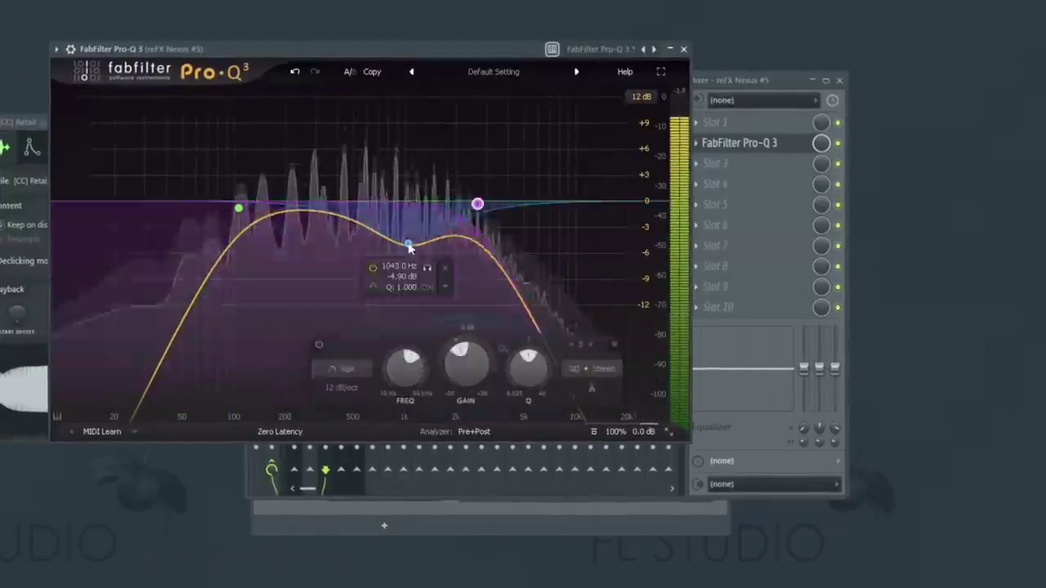
drag(408, 243, 439, 258)
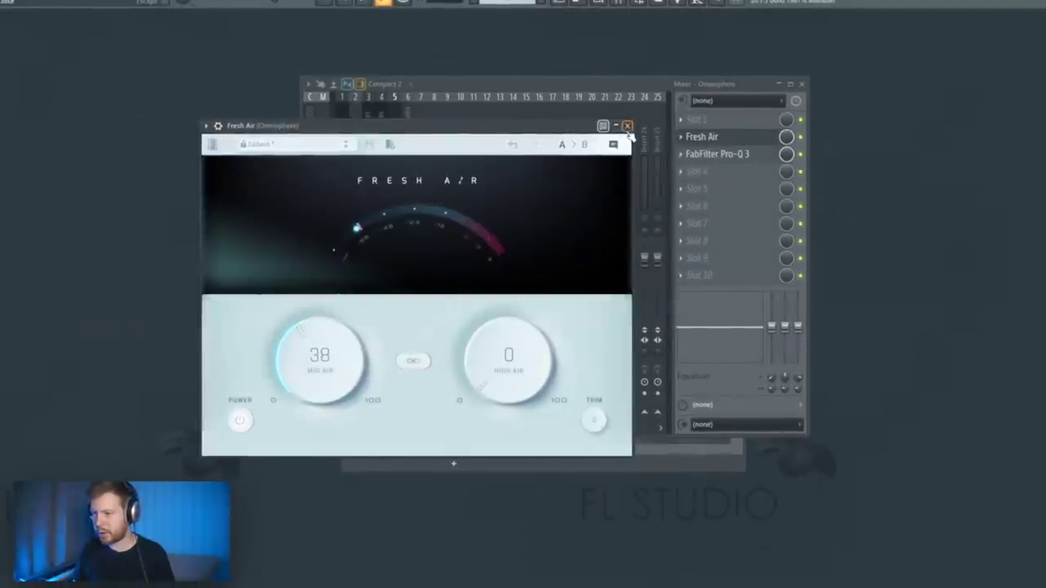
- Review the effect settings on the Omnisphere, reFX Nexus #4 and reFX Nexus #5 tracks, checking each Pro-Q 3 curve
click(628, 127)
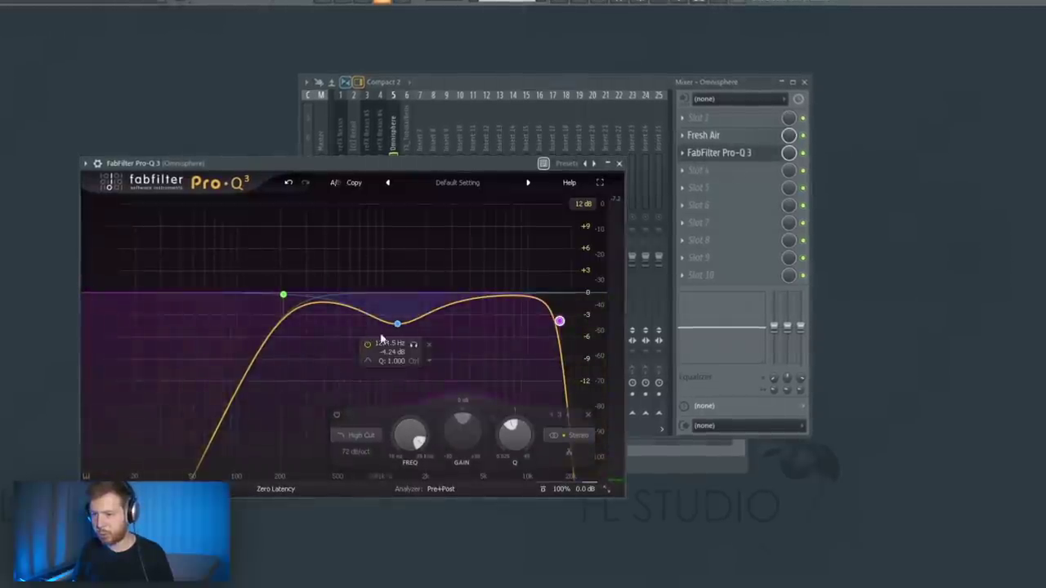
click(619, 164)
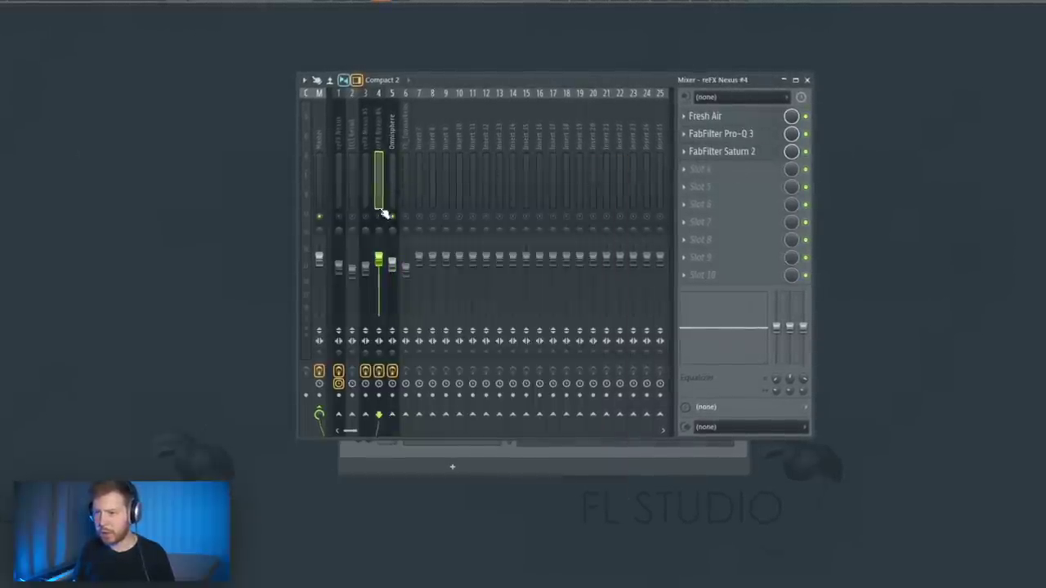
click(738, 140)
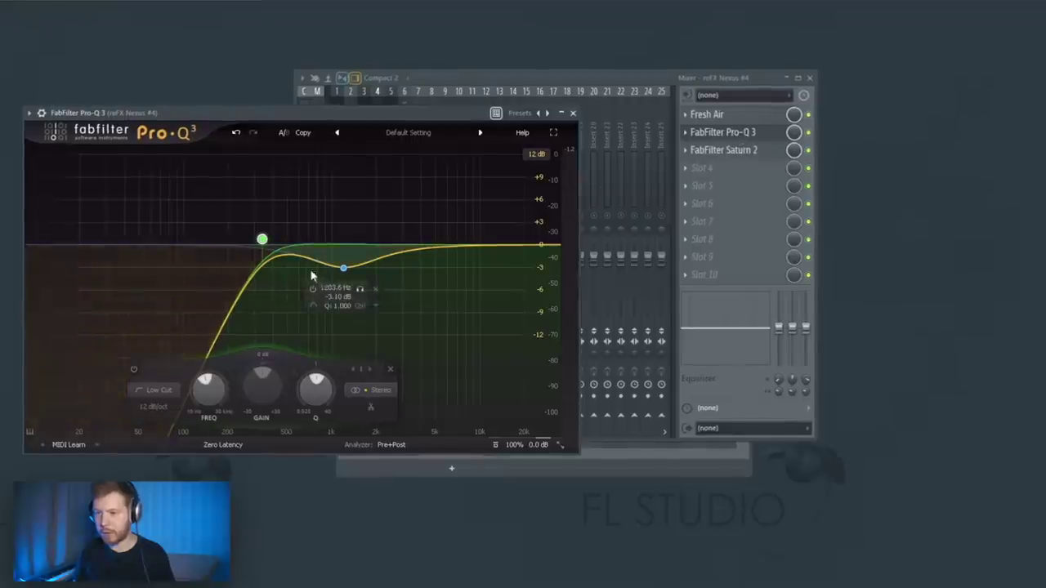
click(576, 112)
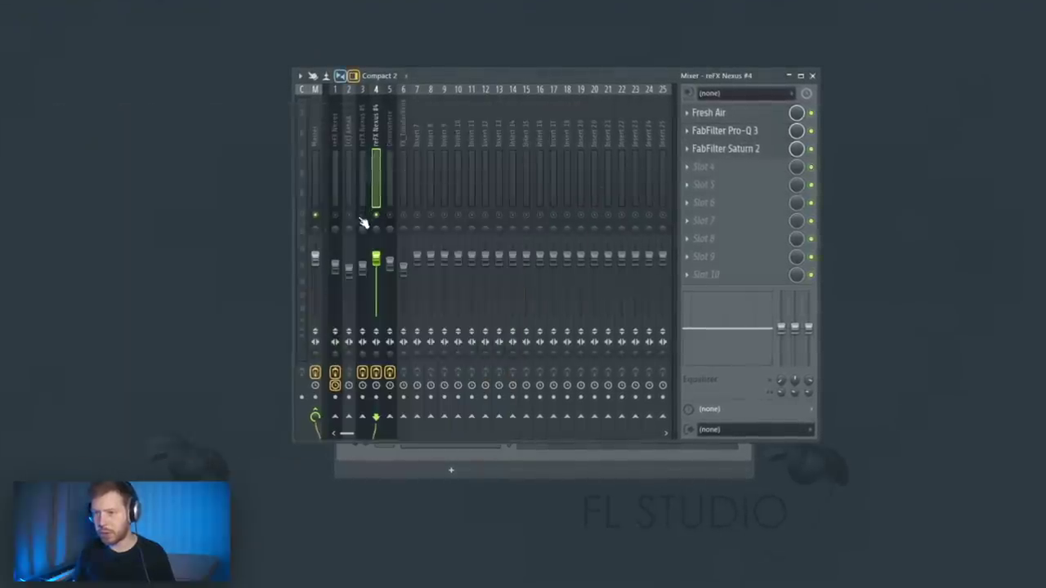
click(721, 139)
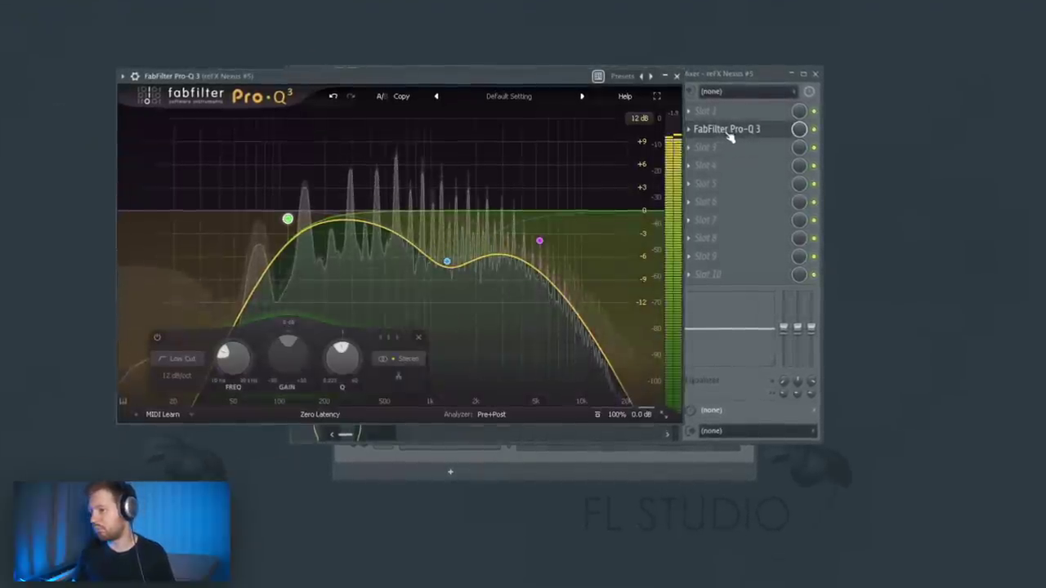
click(677, 76)
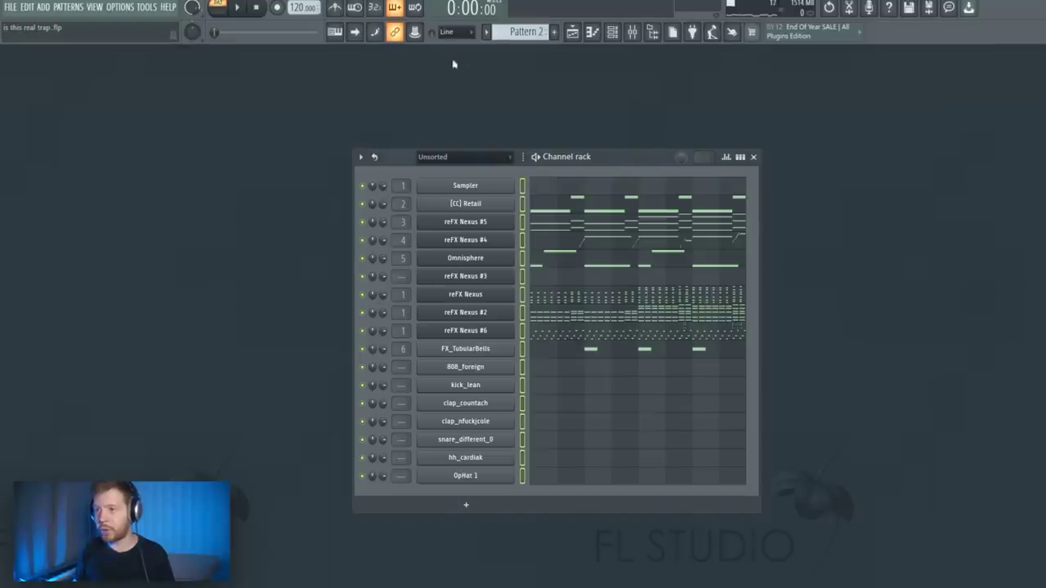
- Split Pattern 2 by channel and open the playlist
click(492, 36)
click(562, 224)
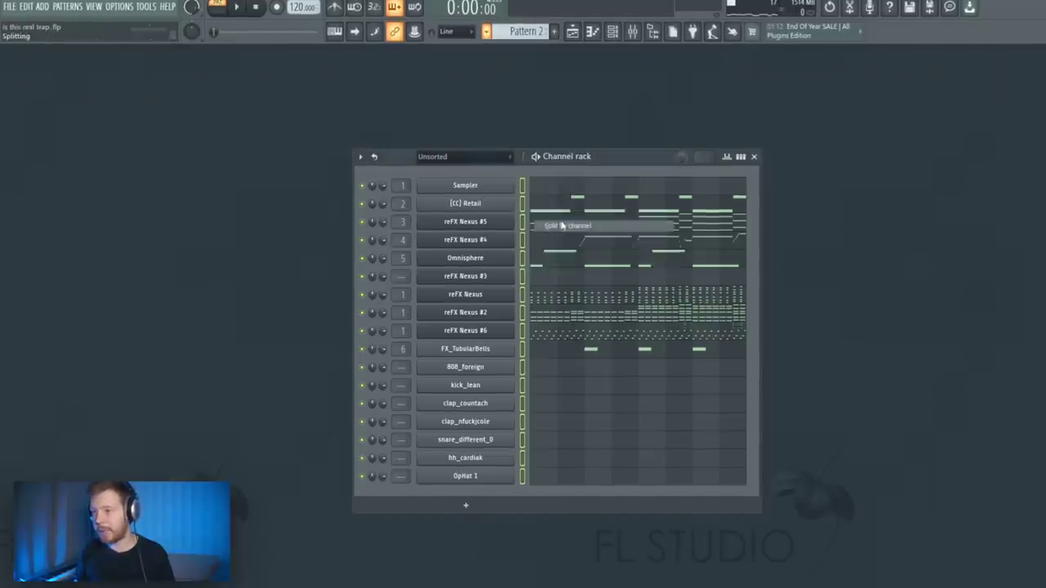
click(573, 31)
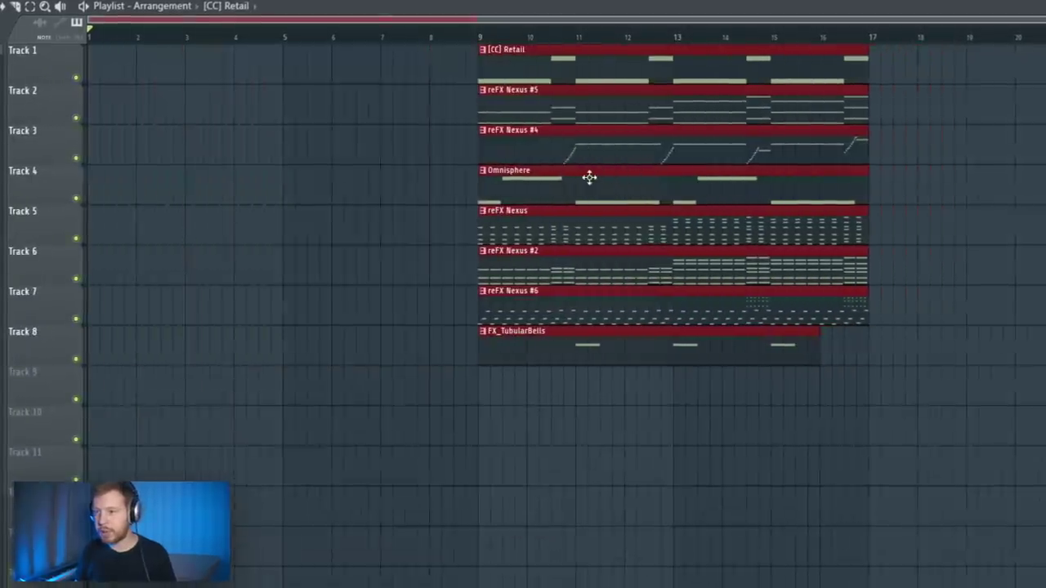
- Copy the reFX Nexus, reFX Nexus #2, Omnisphere and reFX Nexus #4 clips to bar 1 and shift reFX Nexus #6 to bar 17
drag(630, 239, 235, 240)
drag(629, 270, 236, 270)
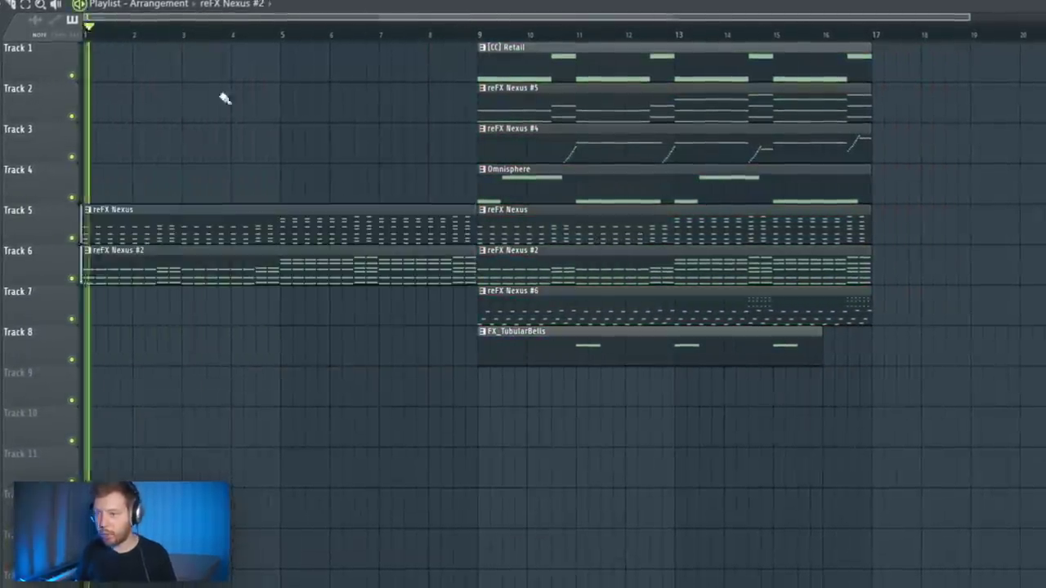
drag(630, 186, 236, 186)
drag(654, 145, 258, 146)
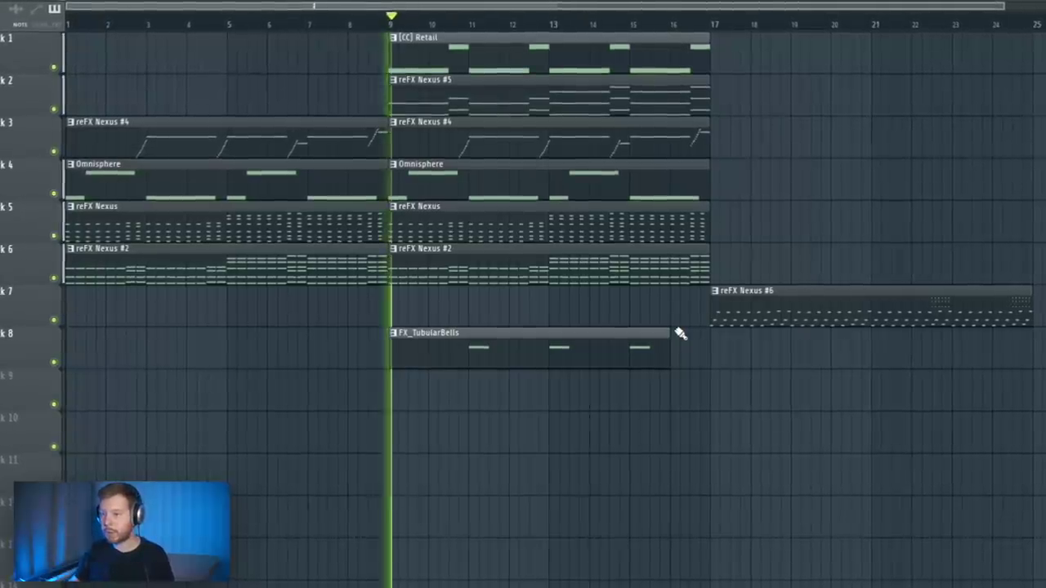
- Set the playback position to bar 17 and copy the reFX Nexus #2 and reFX Nexus clips there, above reFX Nexus #6
key(space)
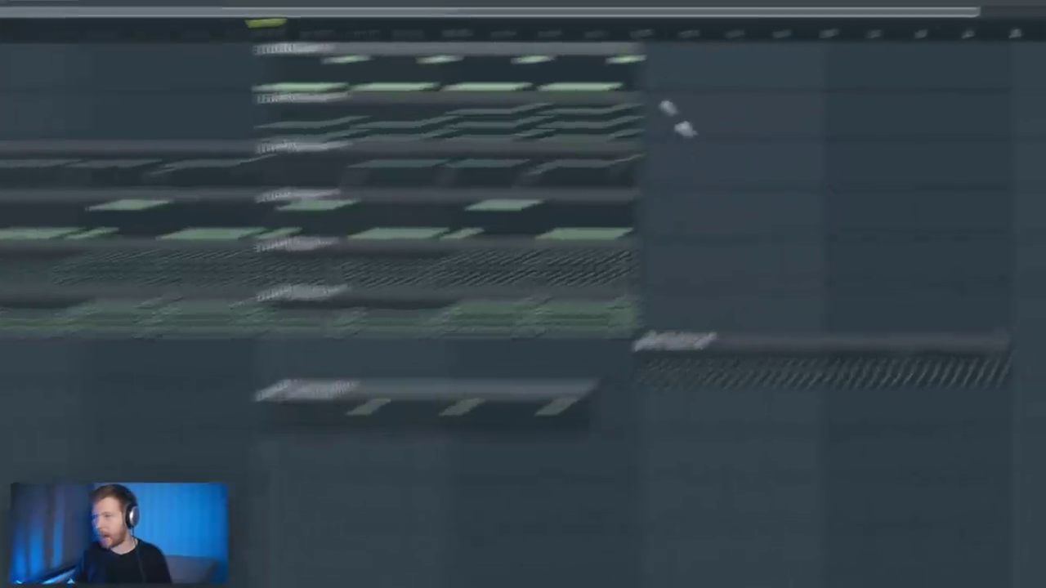
click(714, 28)
key(space)
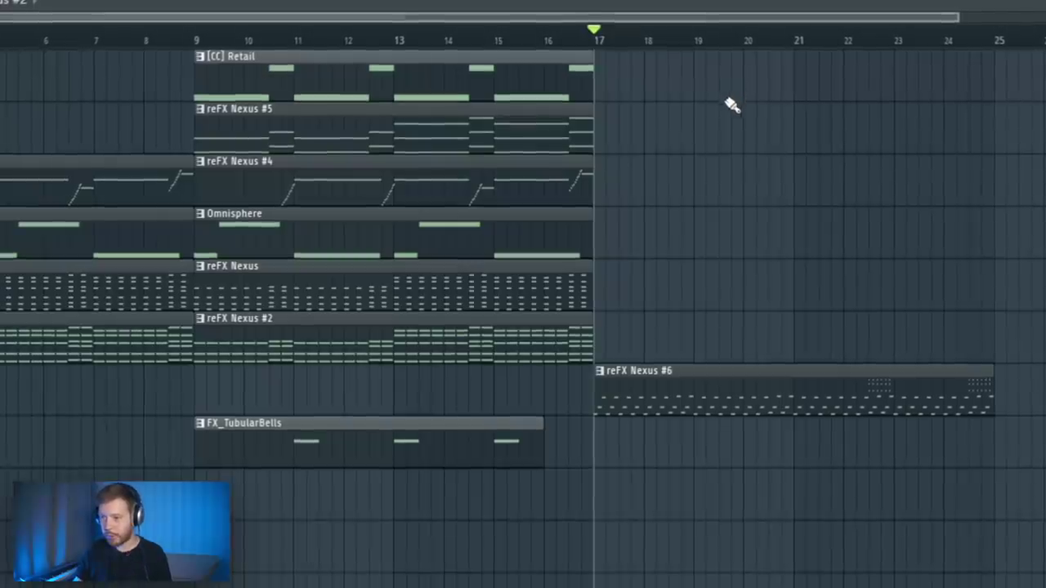
drag(415, 336, 670, 342)
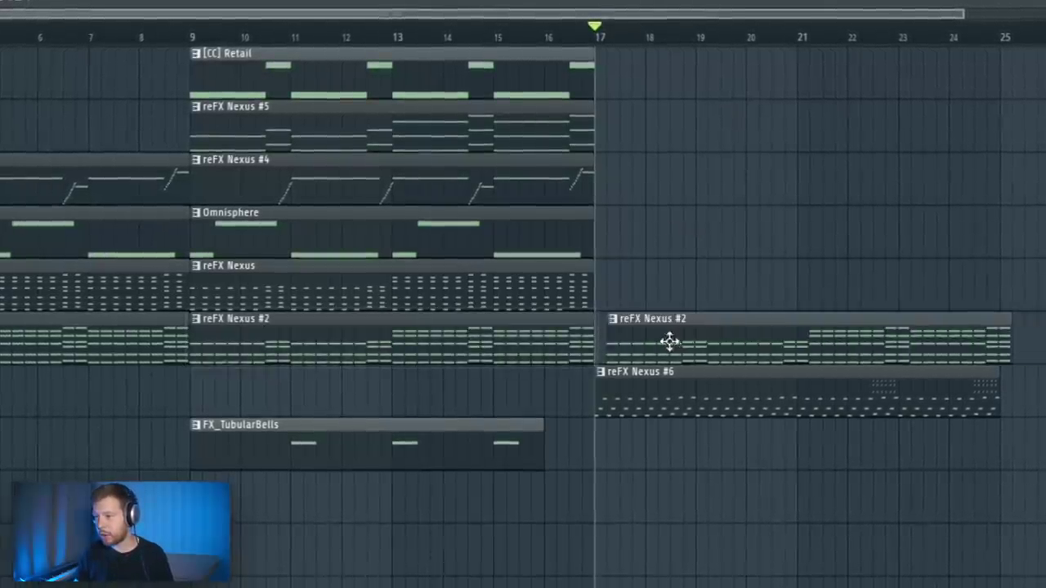
drag(306, 300, 711, 299)
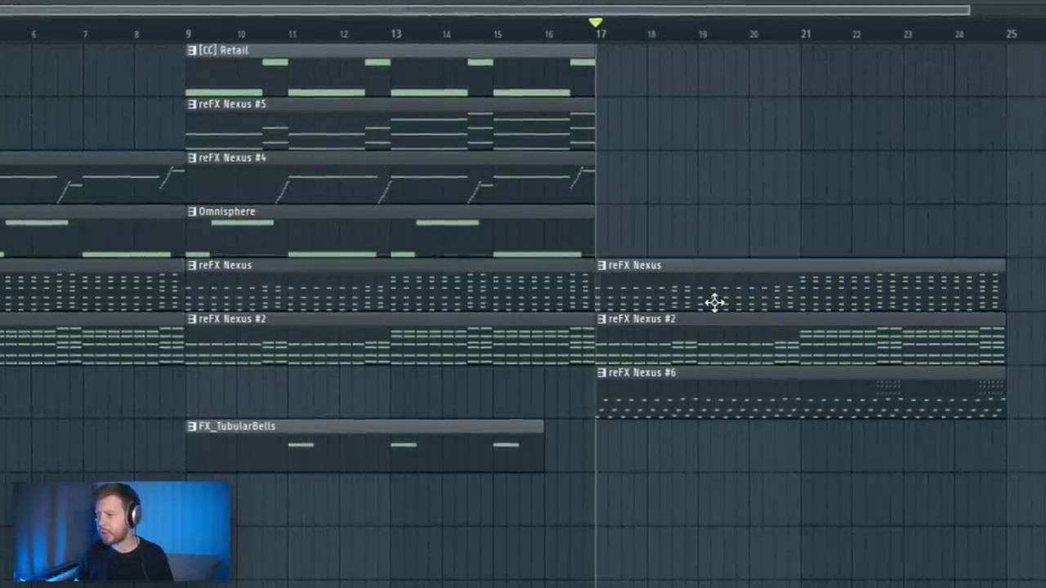
- Make the bar 17 reFX Nexus clip unique and thin out its middle-register notes in the piano roll
click(602, 268)
click(663, 392)
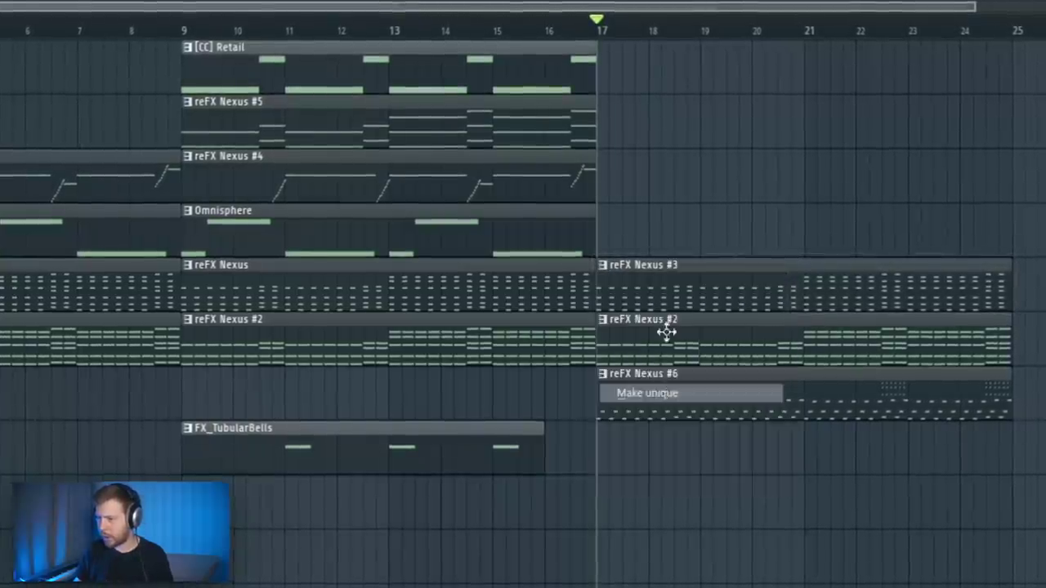
double_click(669, 283)
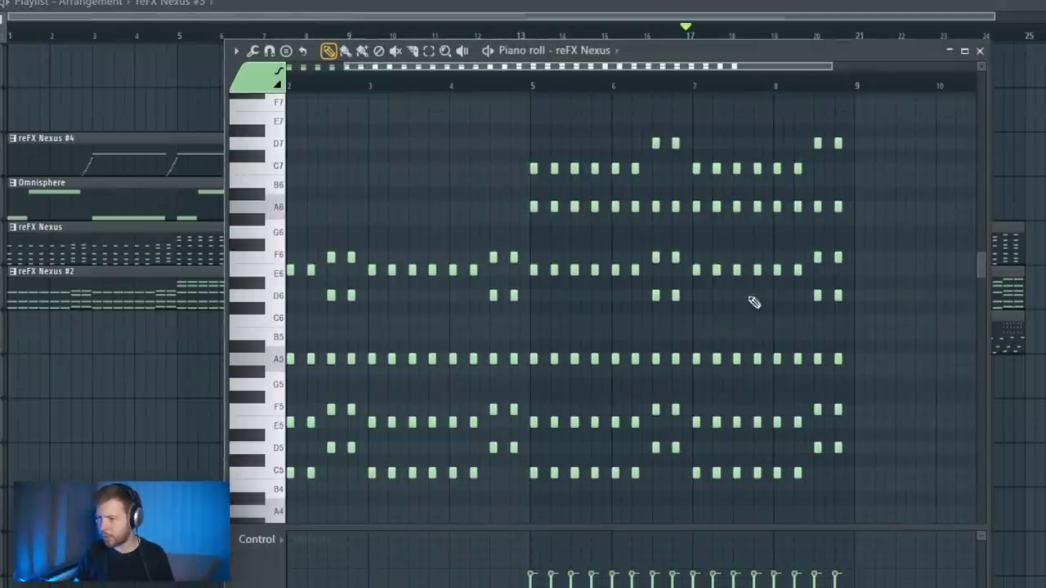
drag(951, 331, 215, 425)
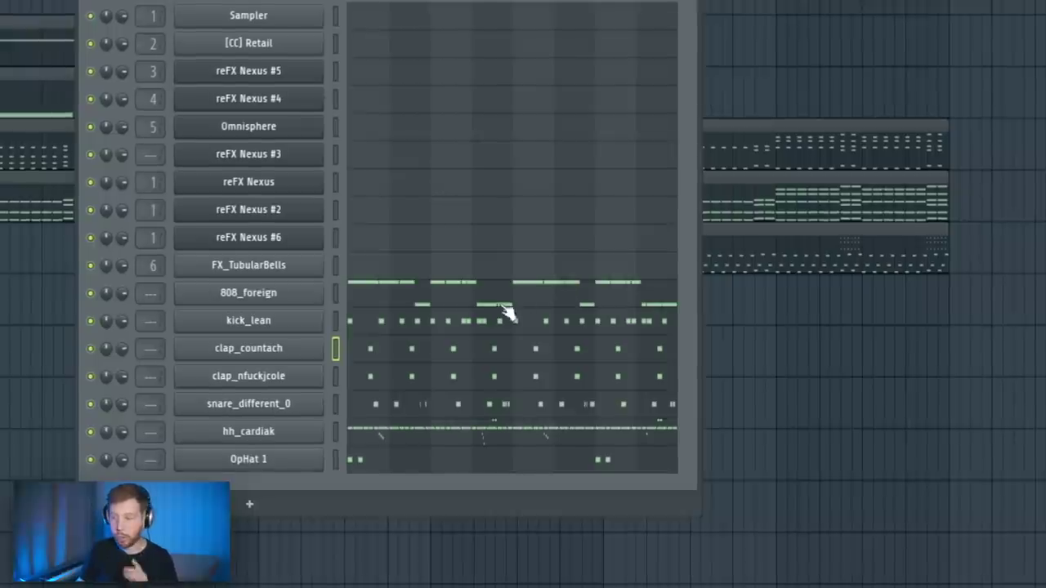
- Examine the sampler settings of the 808_foreign and kick_lean channels, including kick_lean's precomputed effects
click(269, 293)
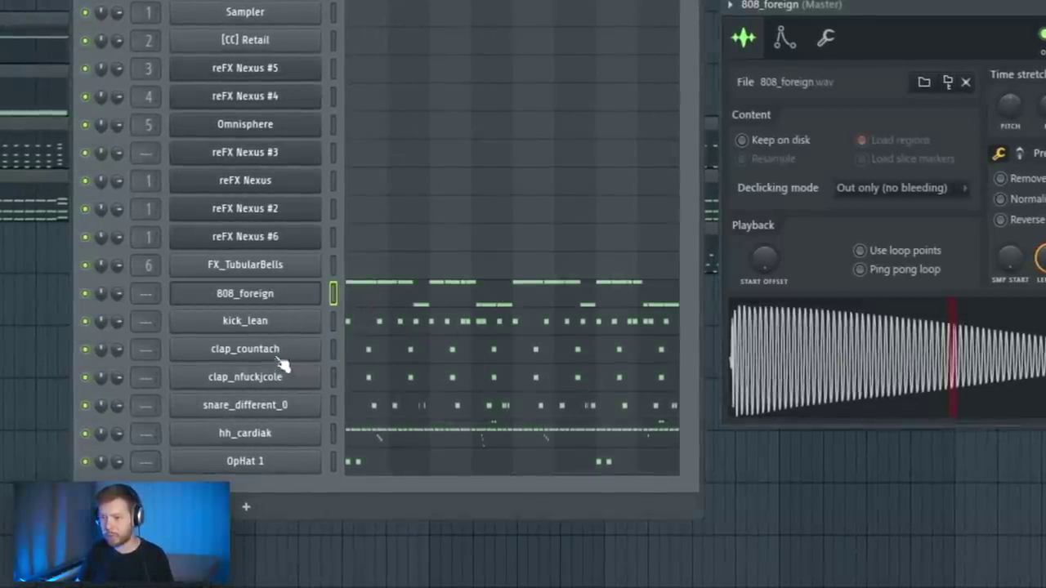
click(278, 324)
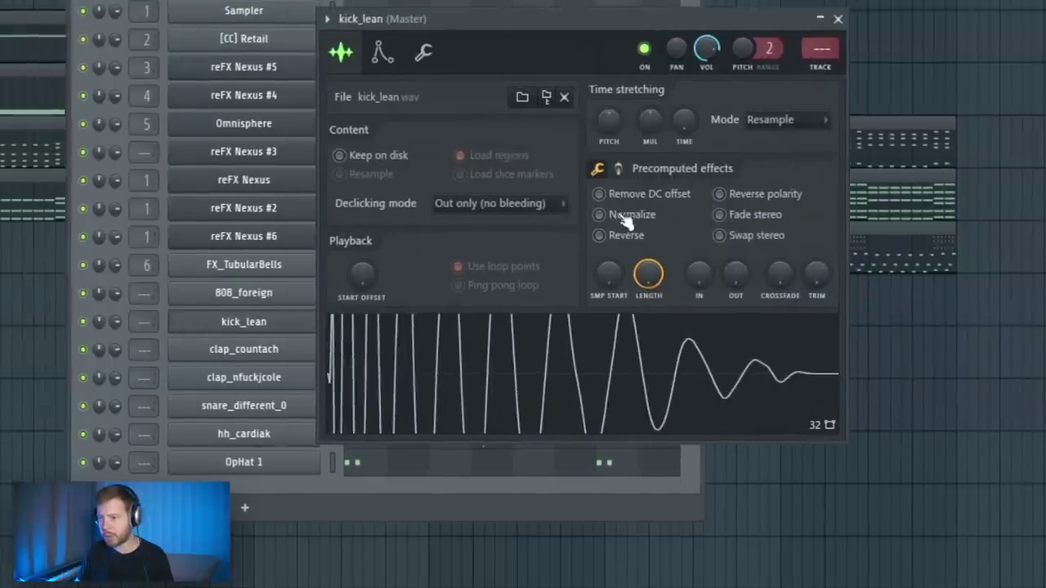
click(601, 169)
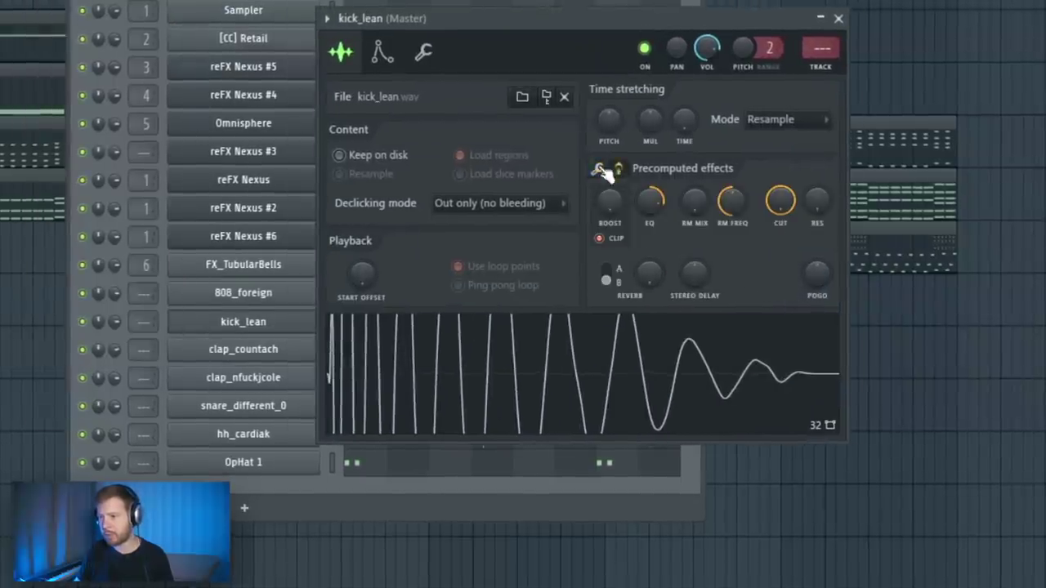
click(840, 18)
- Review the sampler settings of clap_countach, hh_cardiak and OpHat 1, including the precomputed boost, EQ and clip
click(315, 351)
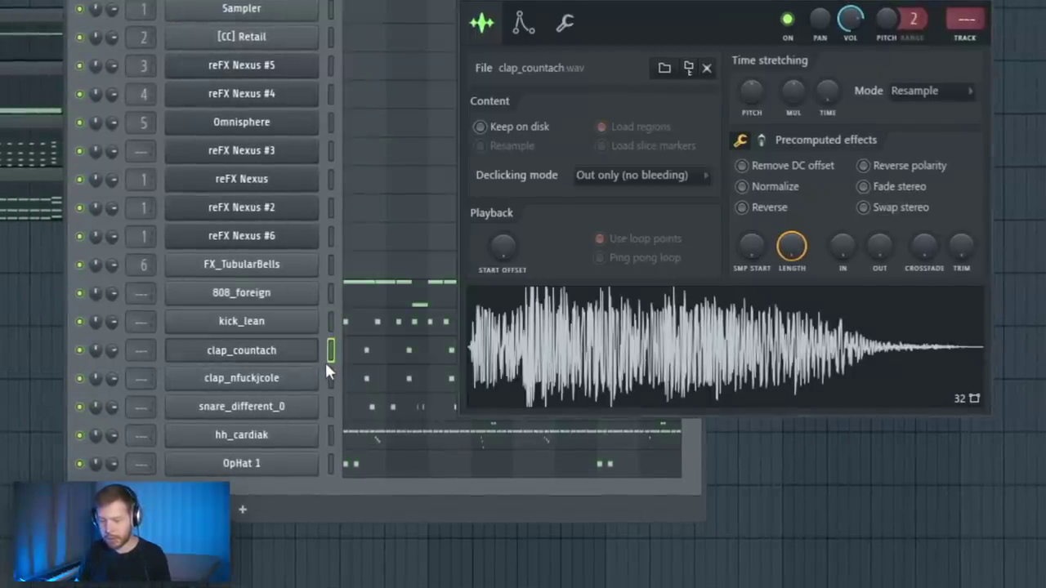
click(331, 378)
click(311, 357)
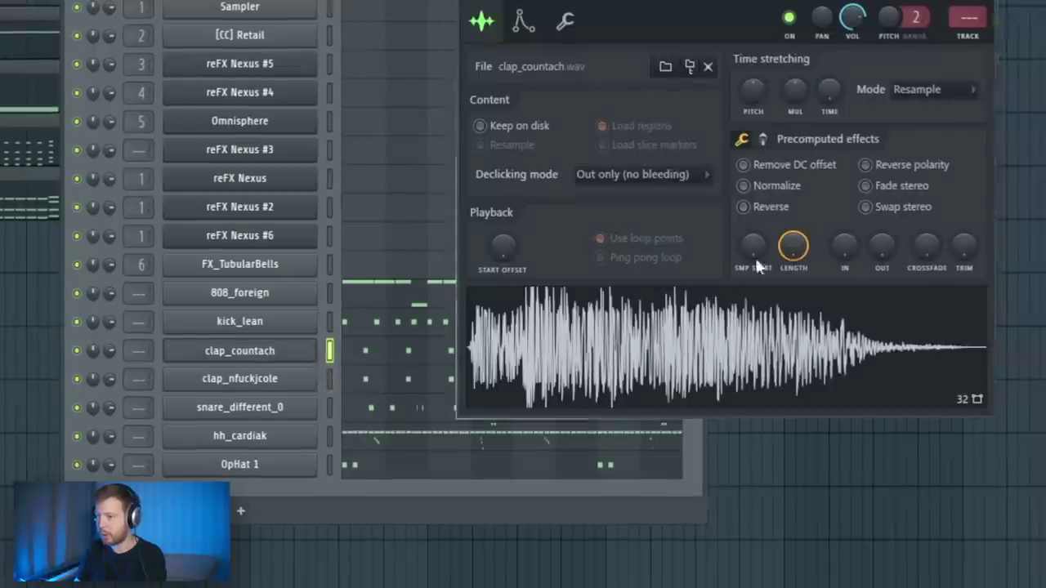
click(765, 141)
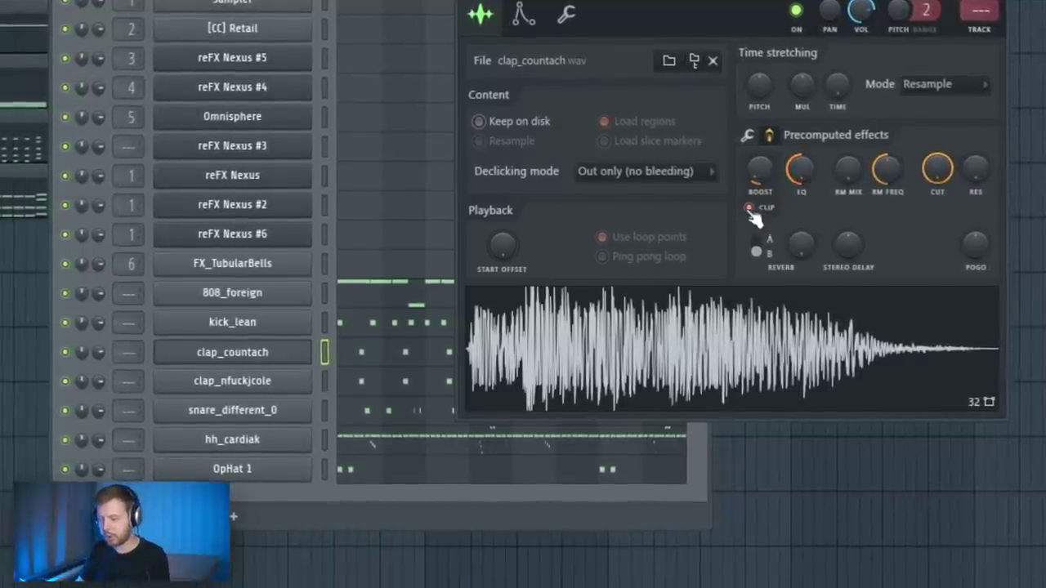
click(1007, 1)
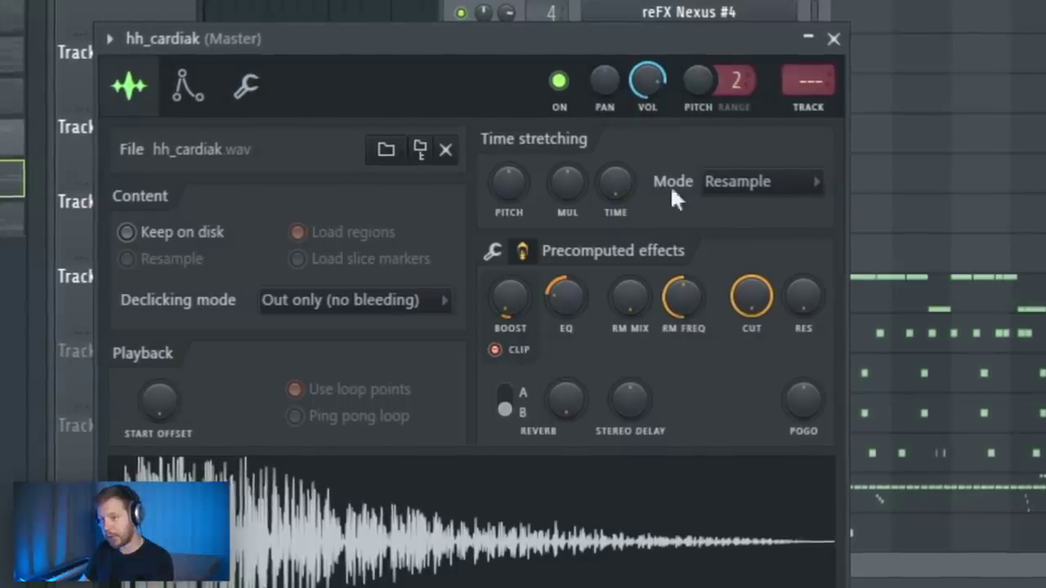
click(838, 37)
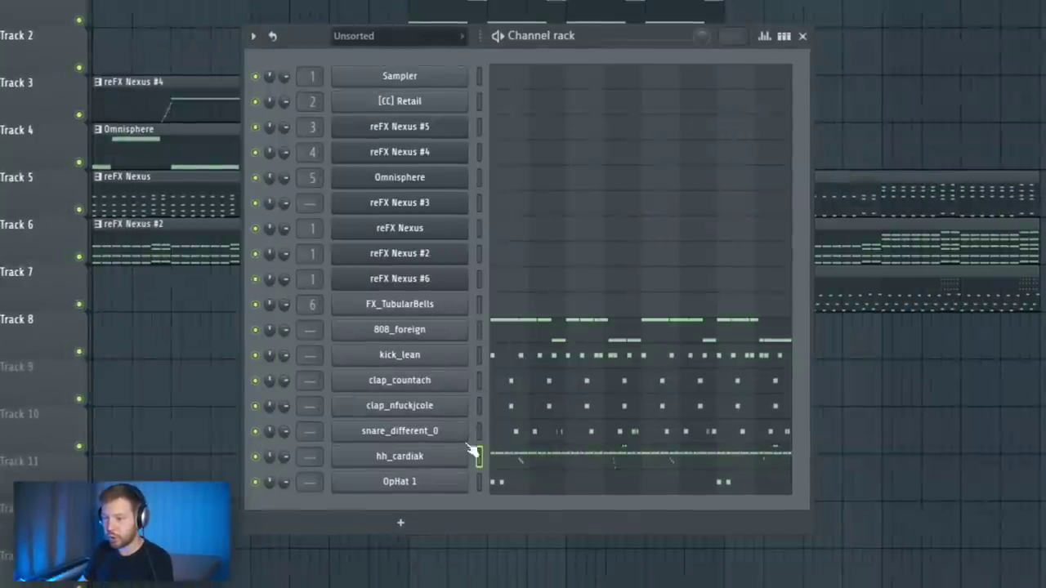
click(452, 486)
- Audition the snare_different_0 and hh_cardiak patterns in the piano roll
click(546, 434)
click(438, 32)
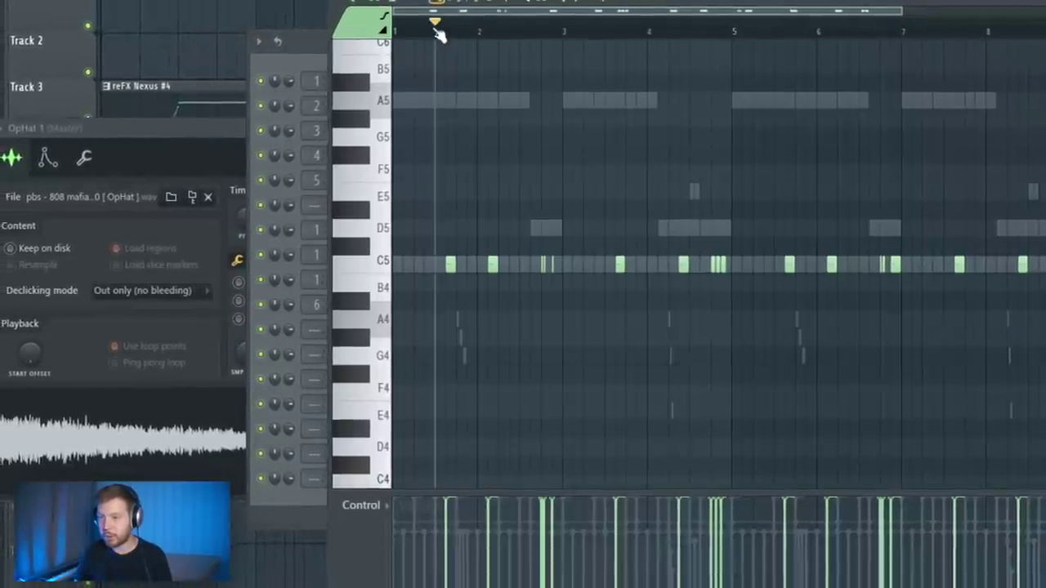
key(space)
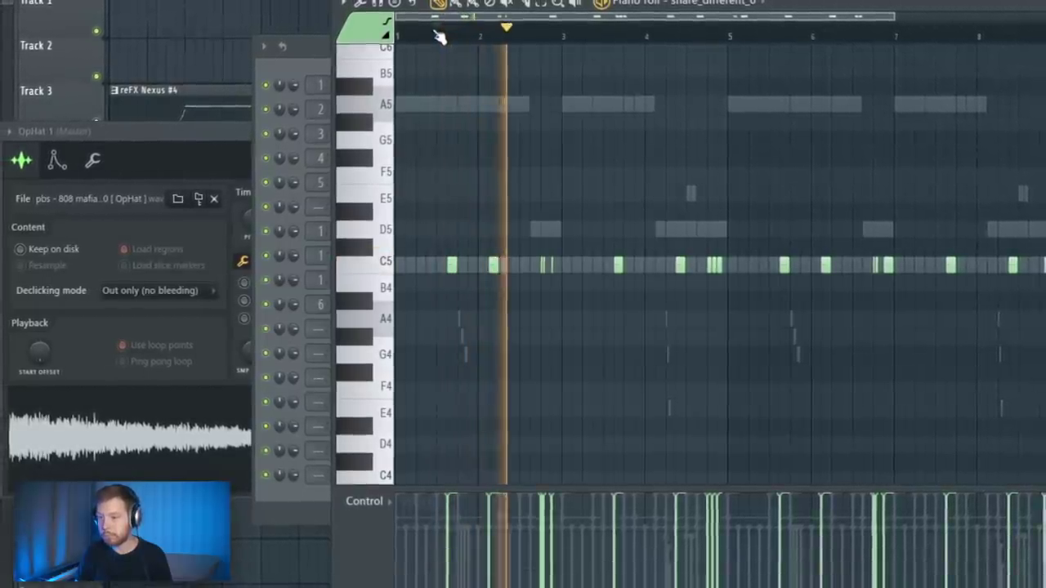
key(space)
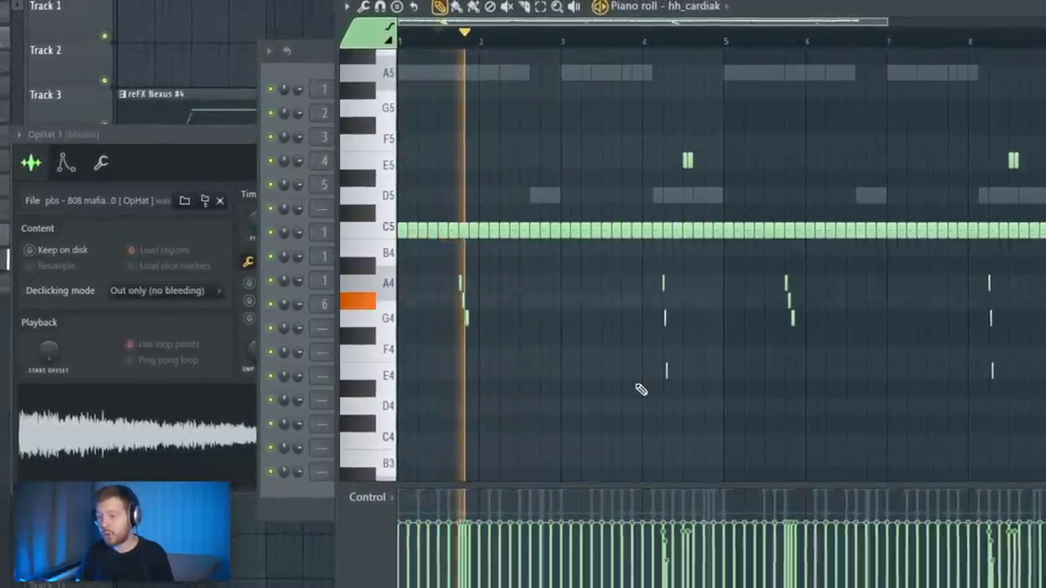
key(space)
click(1041, 7)
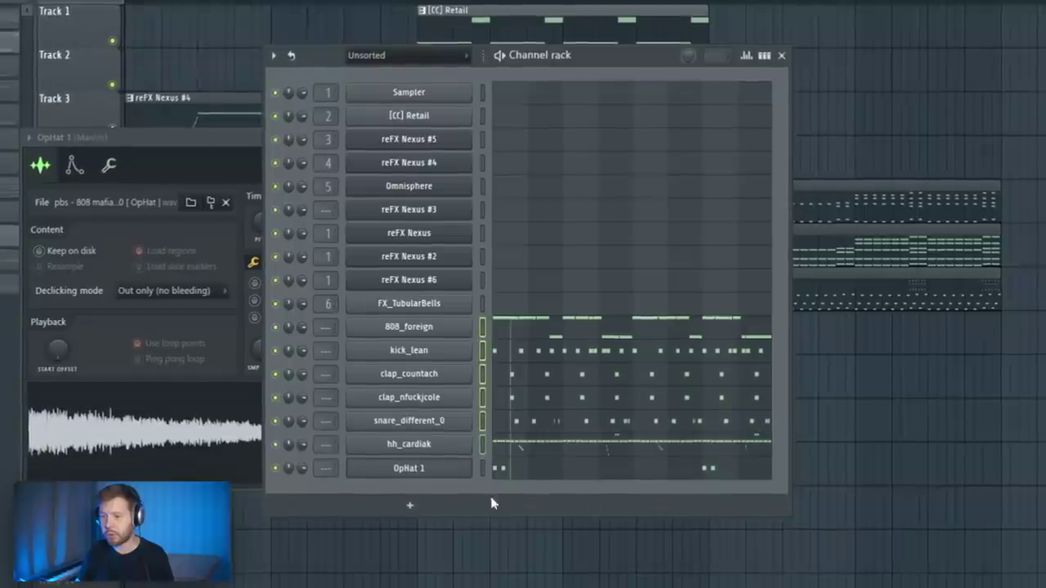
- Route the drum channels from 808_foreign to OpHat 1 to consecutive mixer tracks starting at track 9
key(F9)
click(514, 118)
key(ctrl+shift+l)
- Play the beat and review the Decapitator, Ozone 8 Imager and Pro-Q 3 settings on the 808_foreign mixer track
key(space)
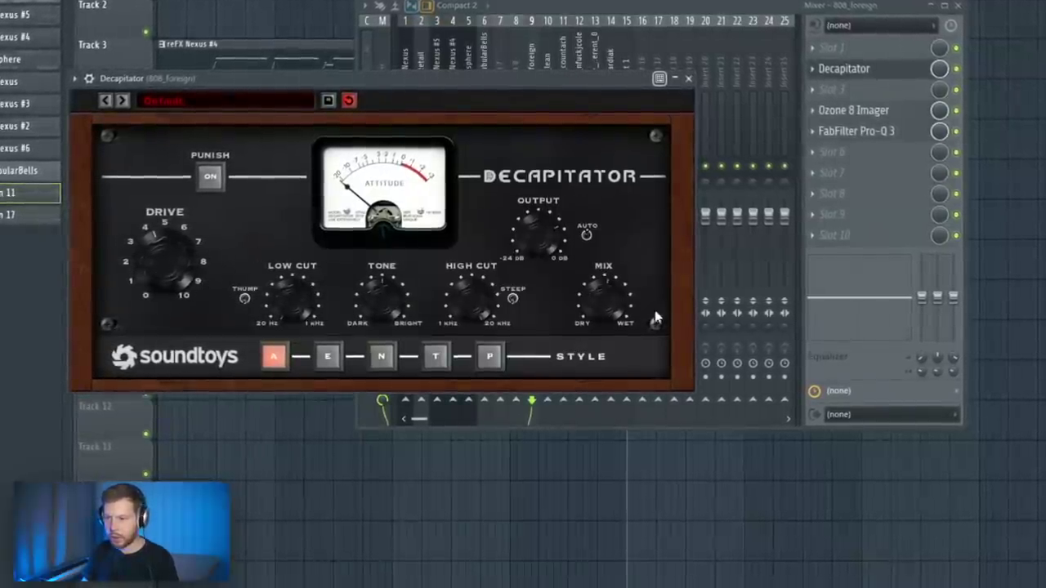
click(880, 115)
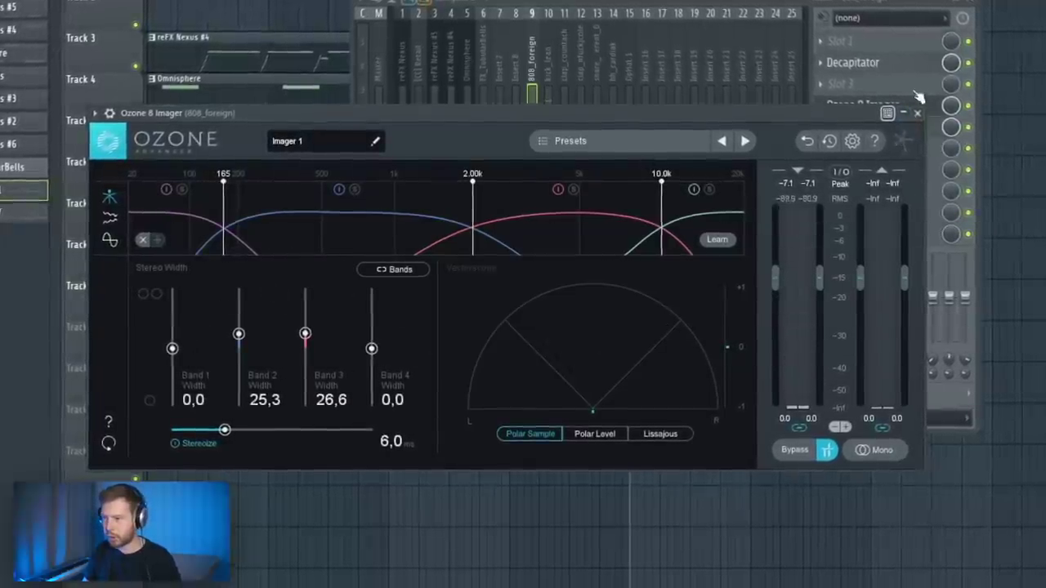
click(917, 113)
click(890, 129)
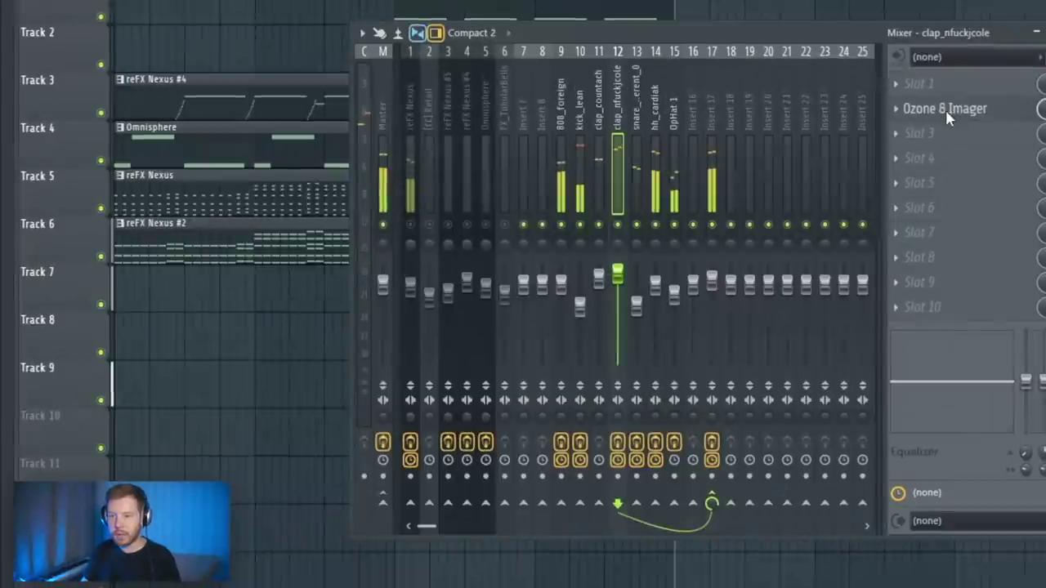
- Check the Ozone 8 Imager stereo widths on the clap_nfuckjcole, snare_different_0 and hh_cardiak mixer tracks
click(945, 109)
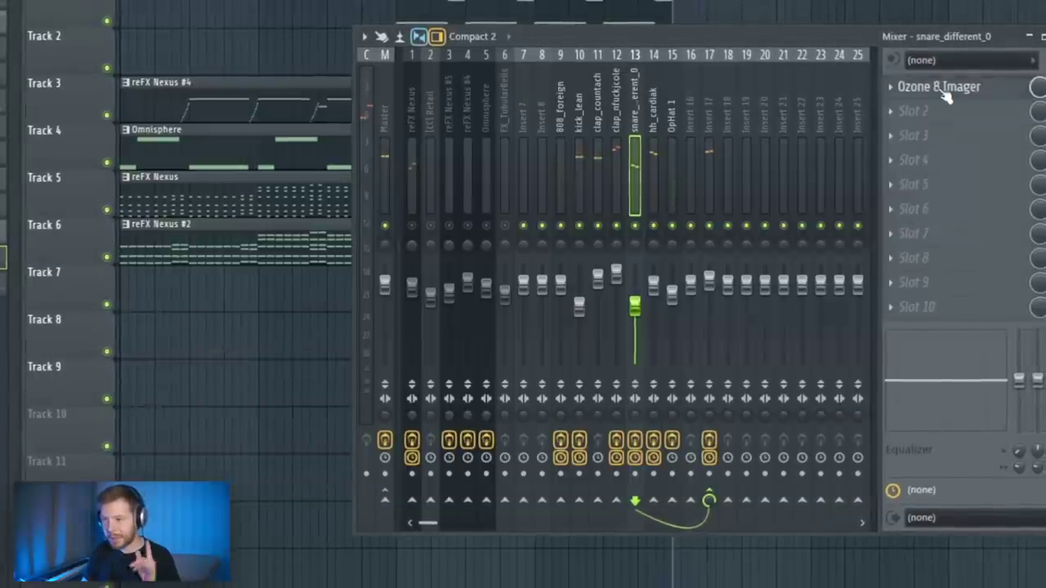
click(932, 104)
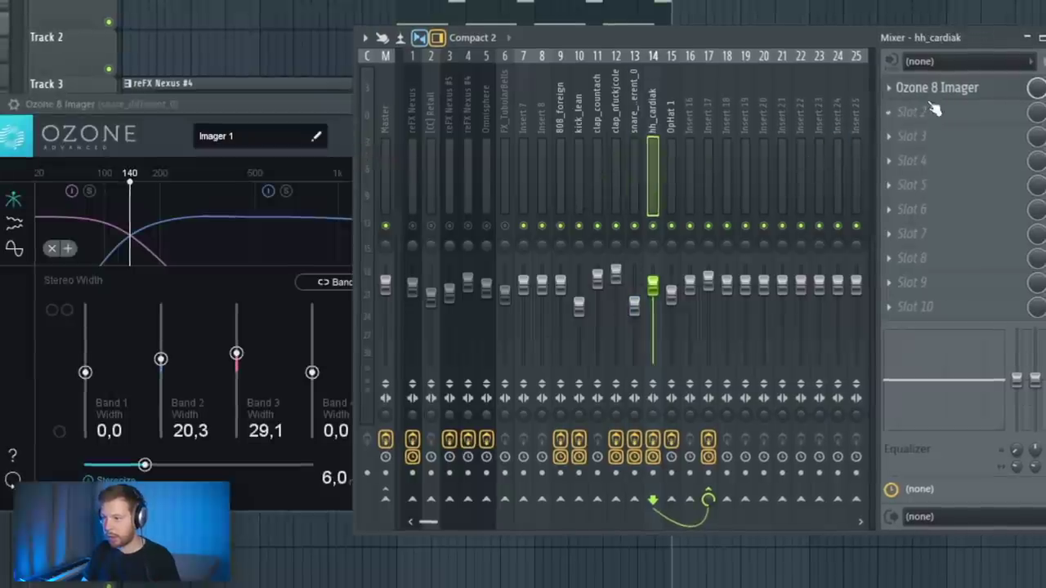
click(939, 90)
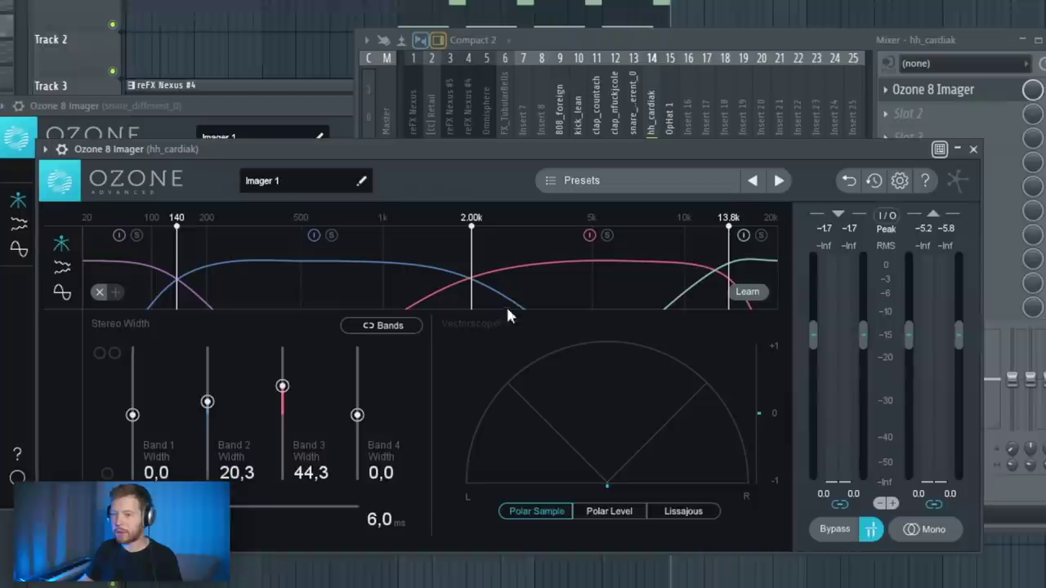
click(971, 150)
- Inspect the Fruity Stereo Shaper on the OpHat 1 track and its list of presets, including Stereoize
click(663, 114)
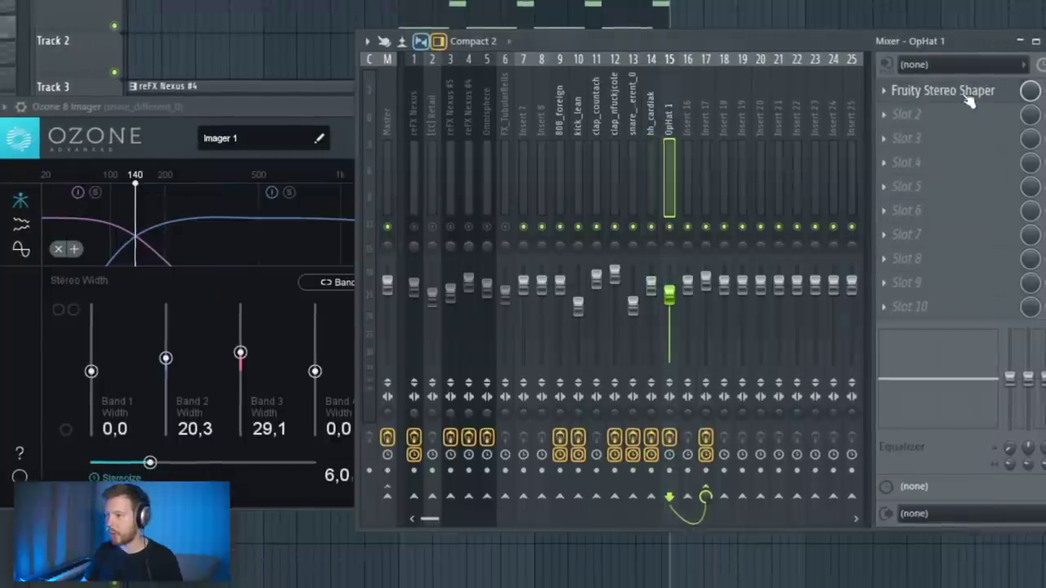
click(970, 94)
right_click(691, 133)
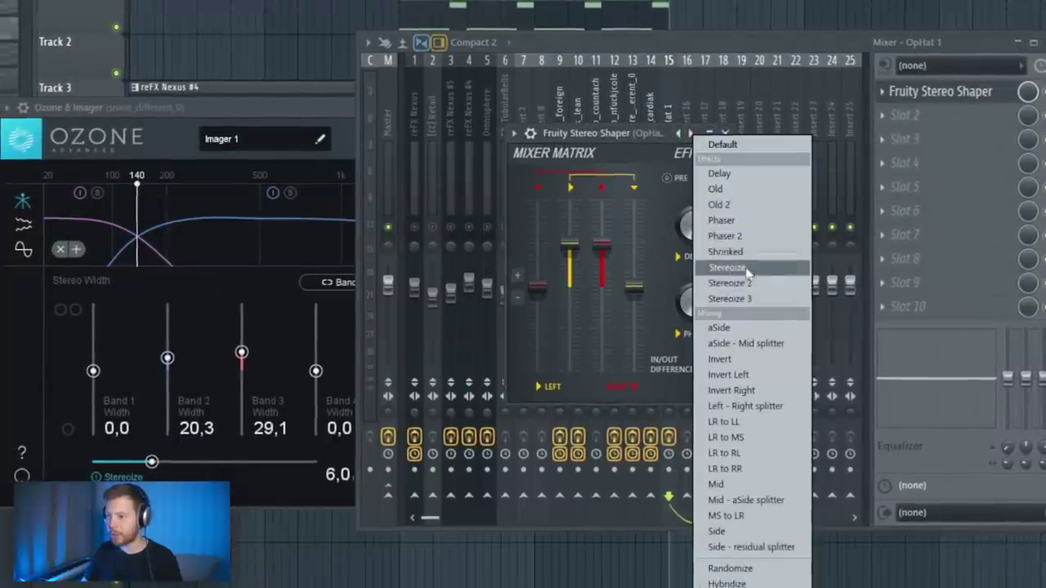
click(634, 136)
click(724, 133)
- Review the J37 Stereo tape saturation and the Pro-Q 3 curve on the Insert 17 drum bus while playing
click(704, 164)
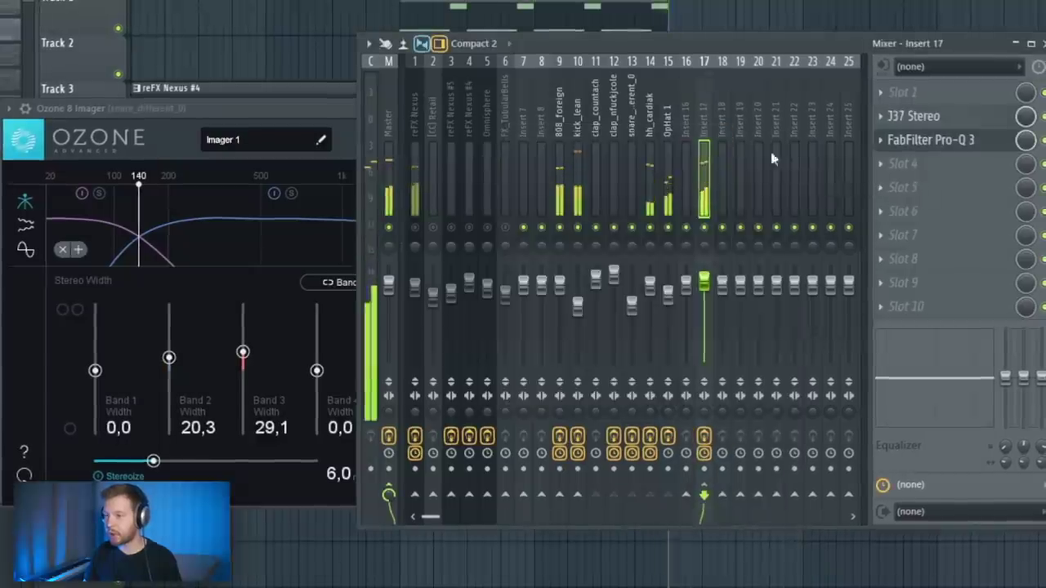
click(923, 119)
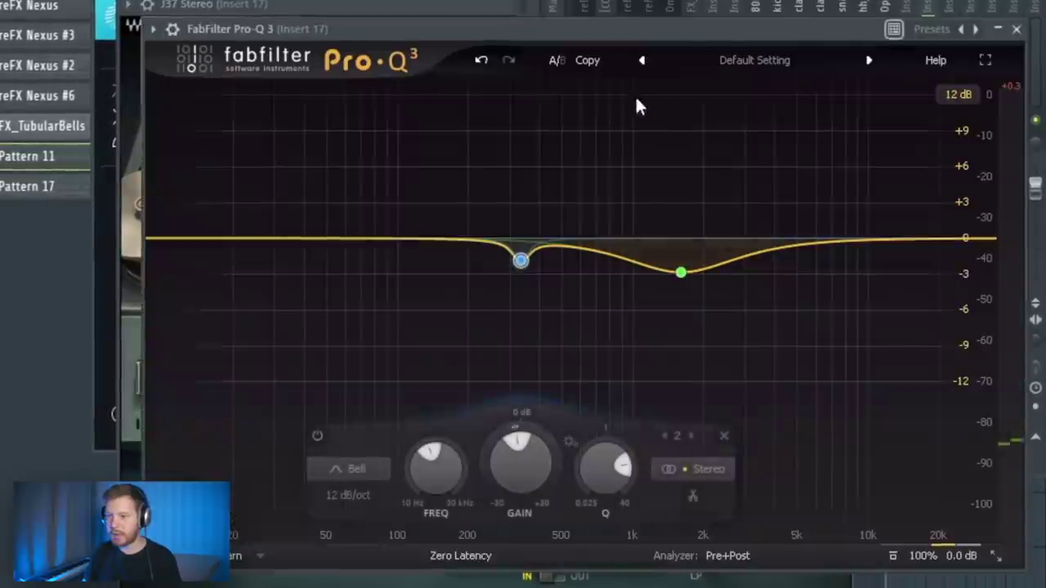
drag(661, 28, 703, 10)
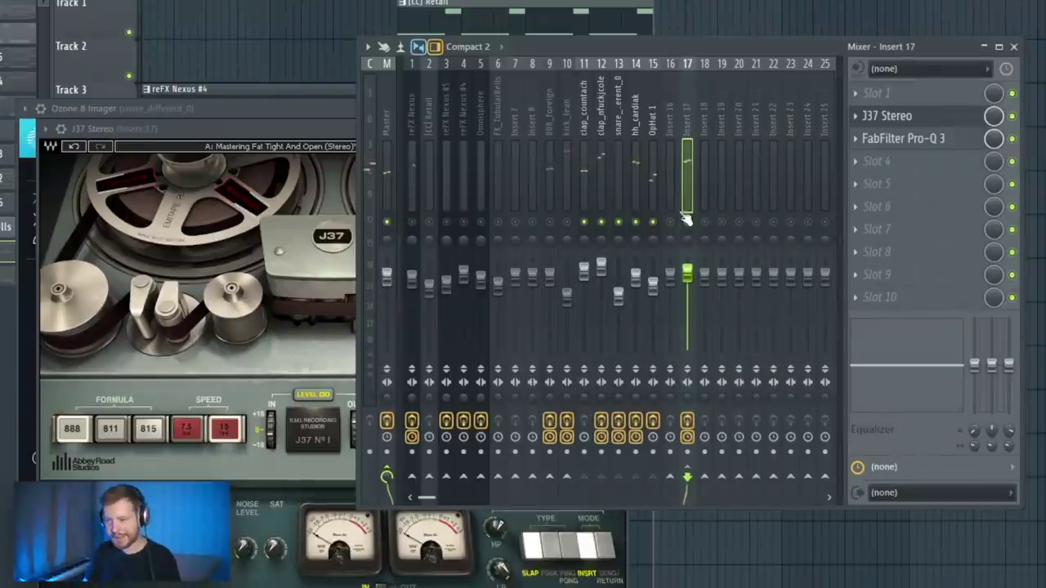
click(723, 26)
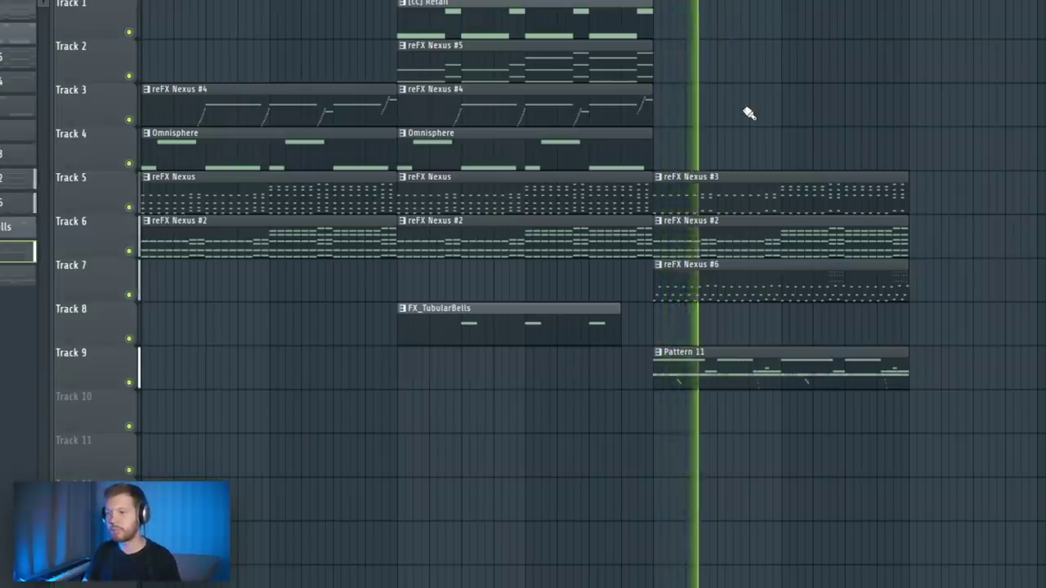
- Stop playback, split the drum pattern Pattern 11 by channel and return to the playlist
key(space)
key(F6)
click(565, 2)
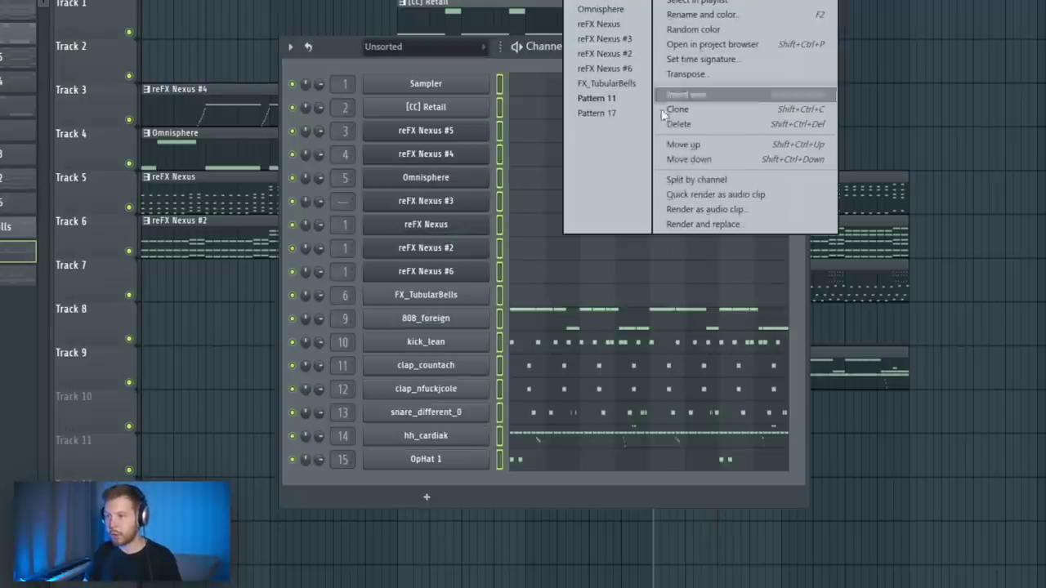
click(697, 179)
key(F6)
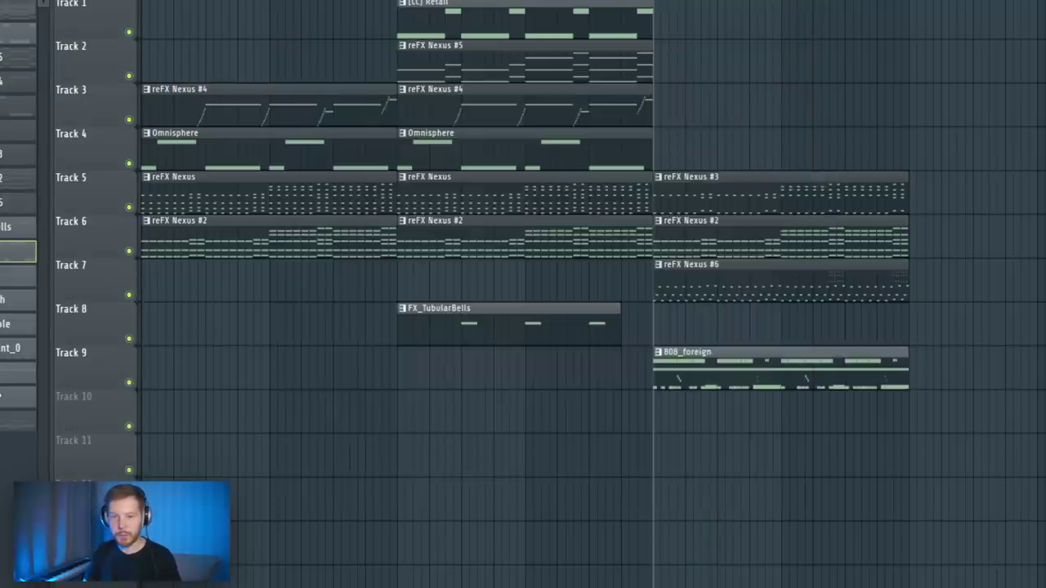
- Make the snare_different_0 clip before the first drum section unique and add a descending 1/3-step roll from C5 to F4 in its bar 8
click(356, 287)
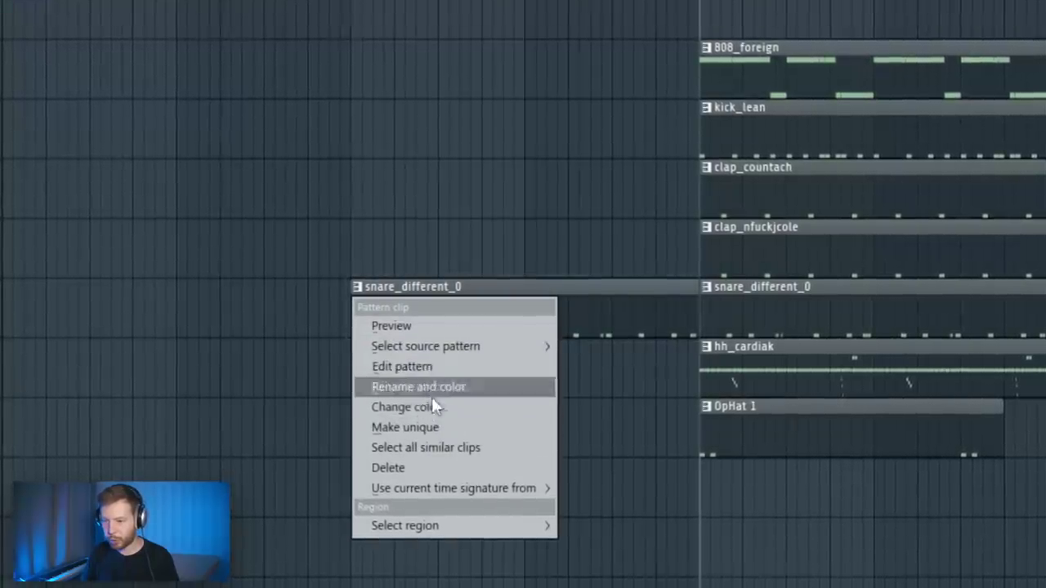
click(426, 429)
double_click(654, 297)
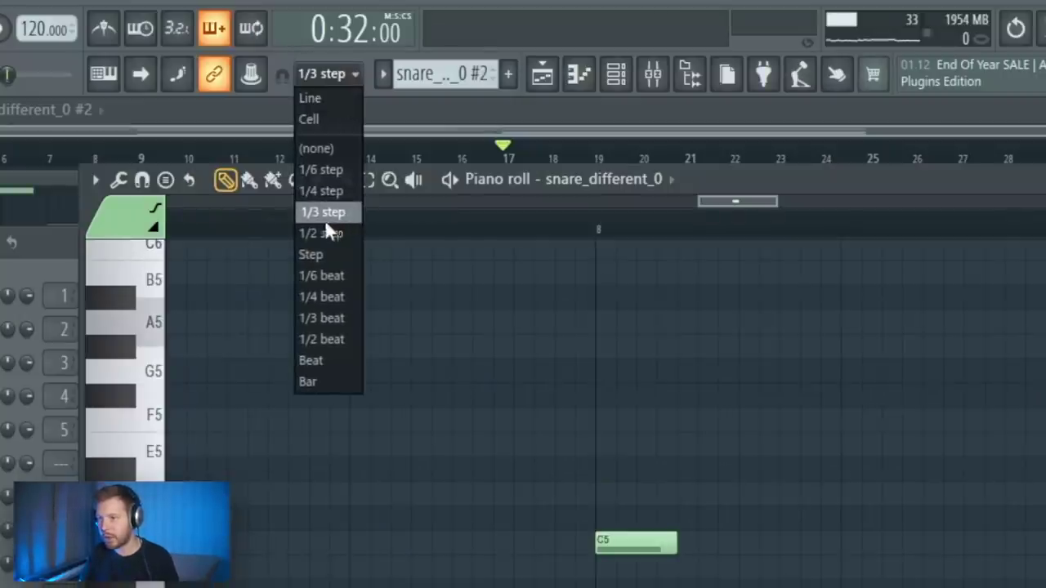
click(327, 214)
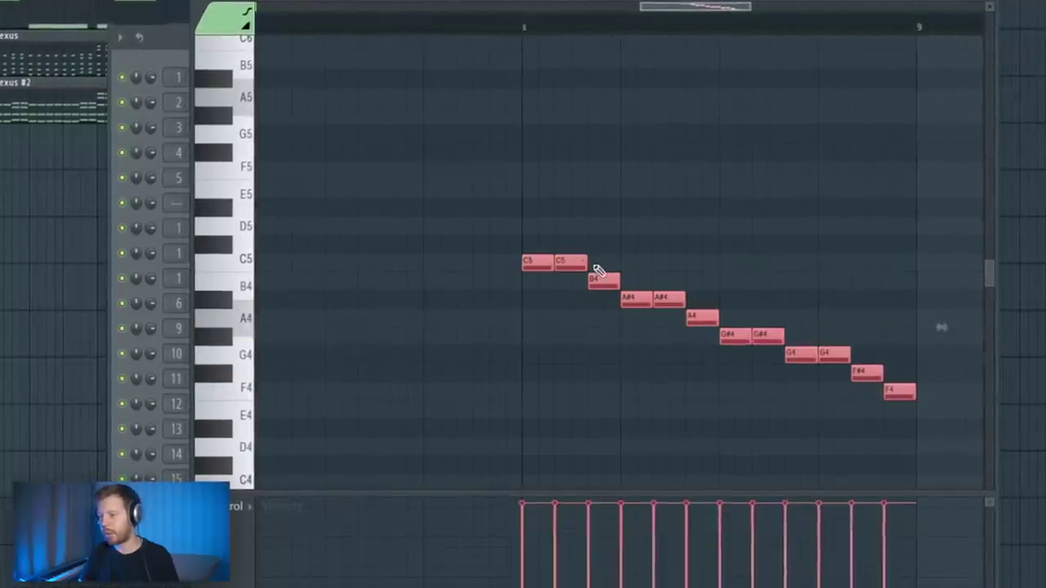
key(space)
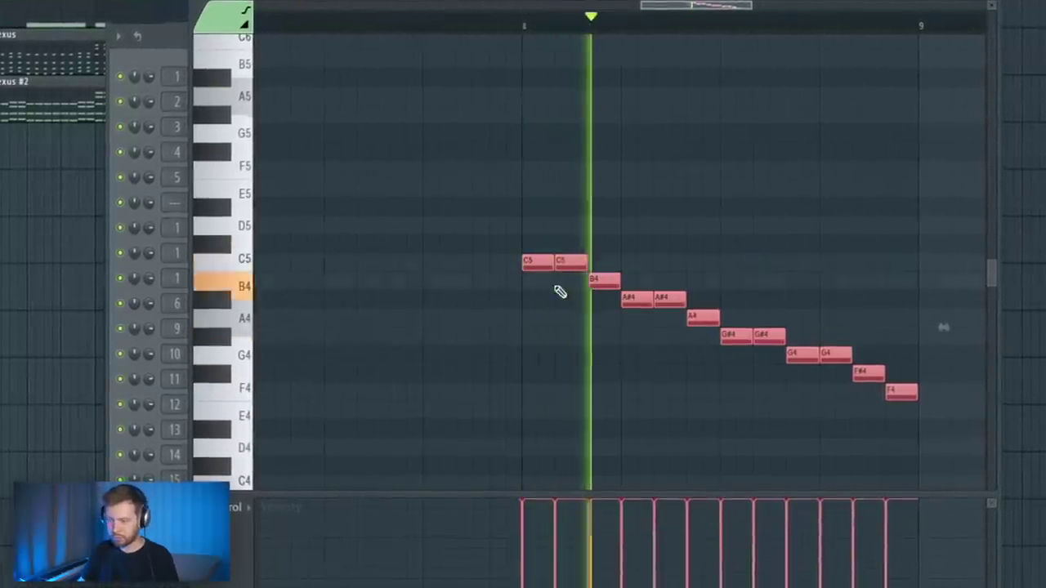
click(706, 134)
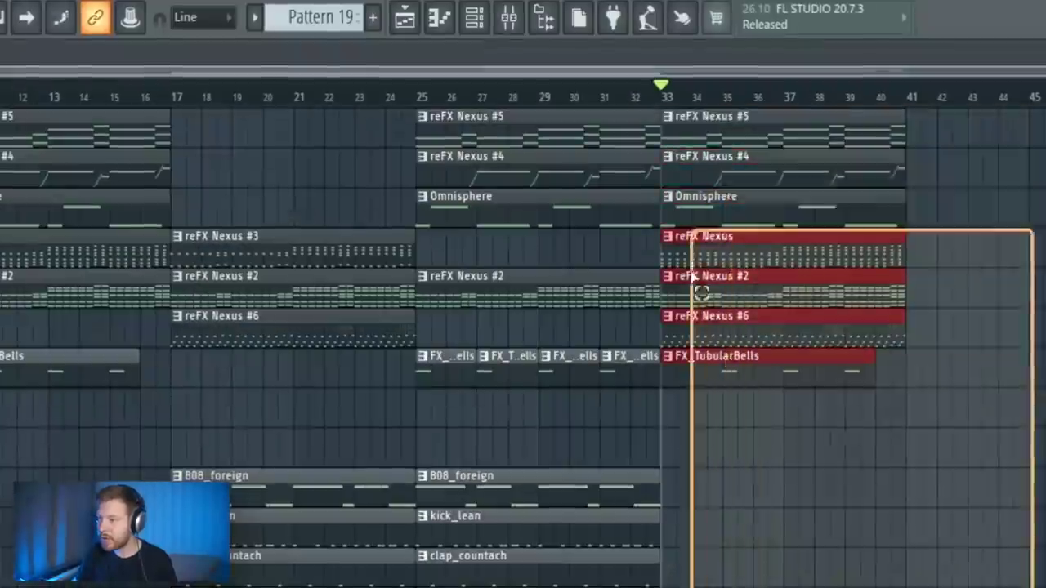
- Route the melody mixer tracks 1 to 6 only to Insert 7
click(868, 461)
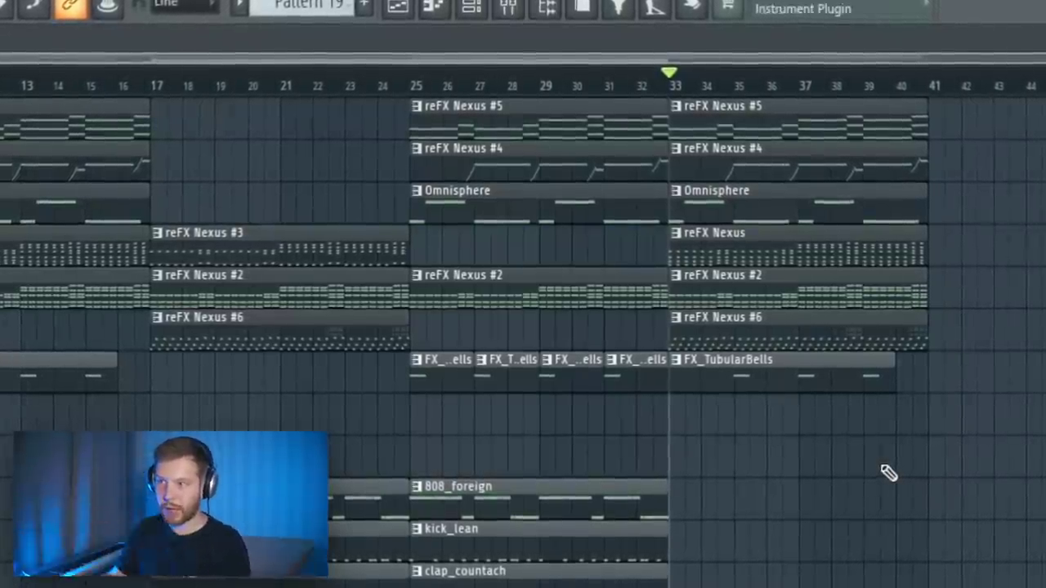
key(F9)
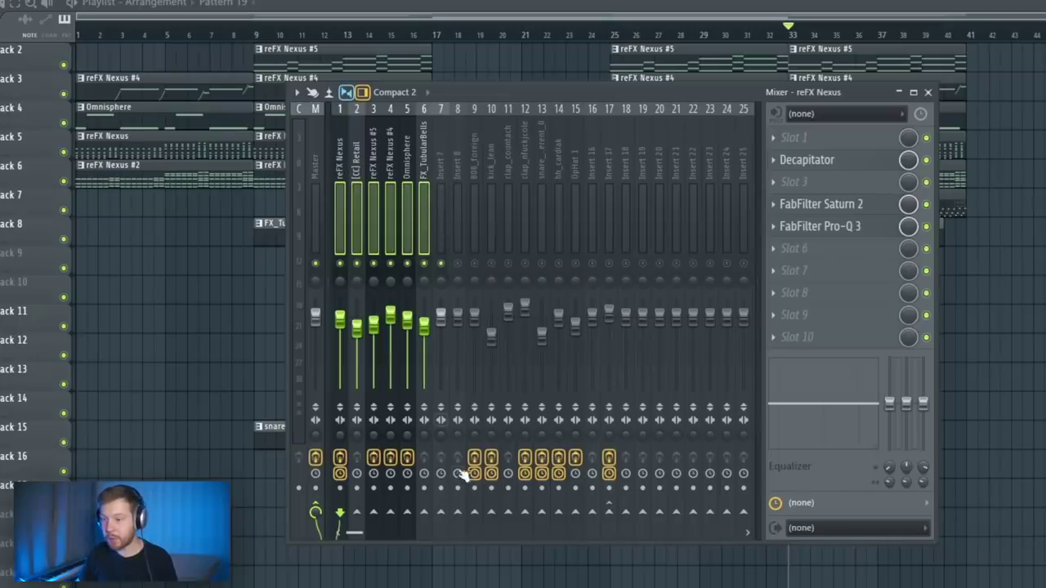
right_click(440, 514)
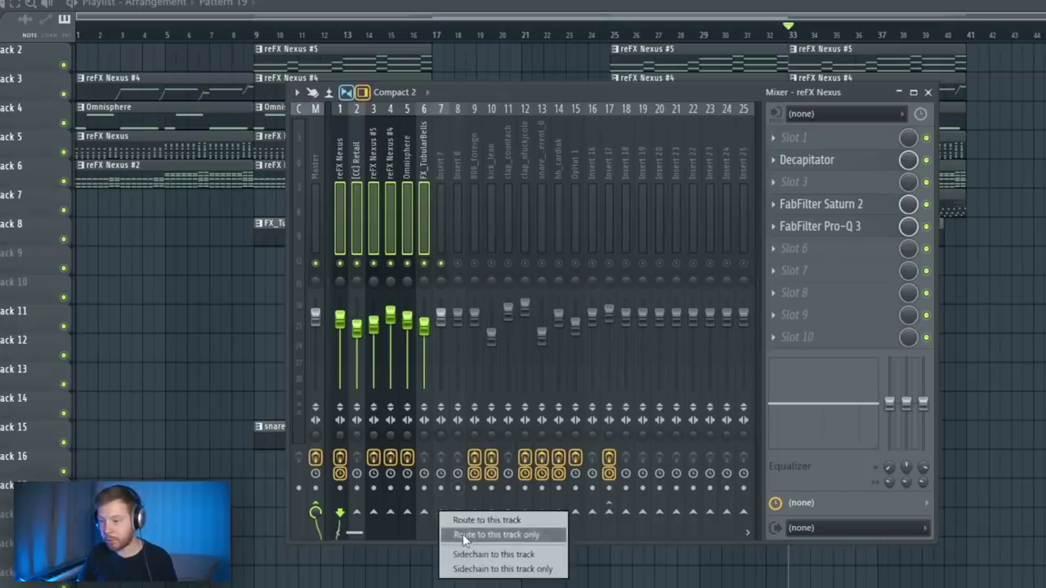
click(449, 264)
- Load Patcher on Insert 7 with the 1K Filter preset
click(797, 161)
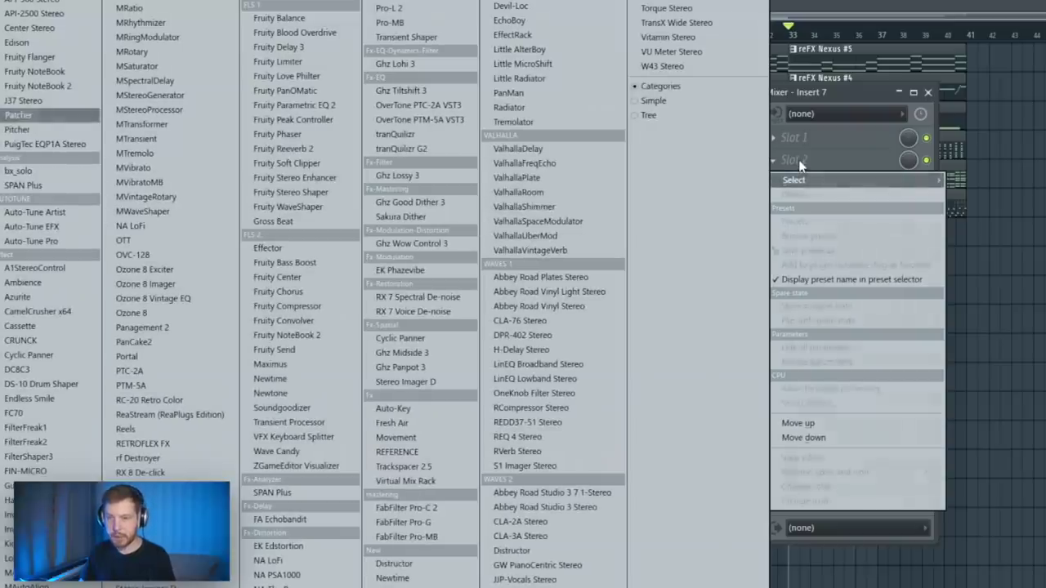
click(18, 115)
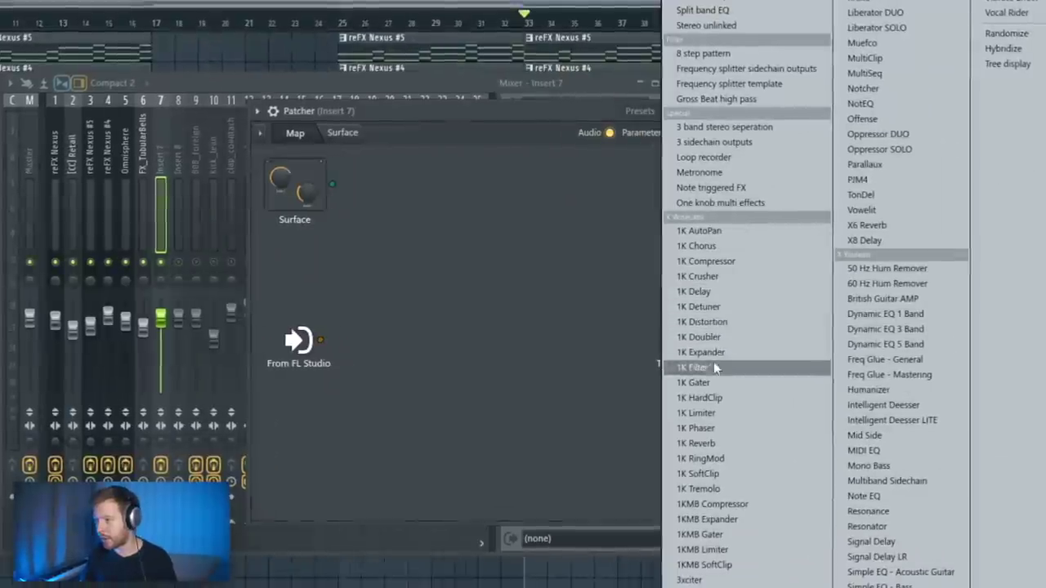
click(713, 368)
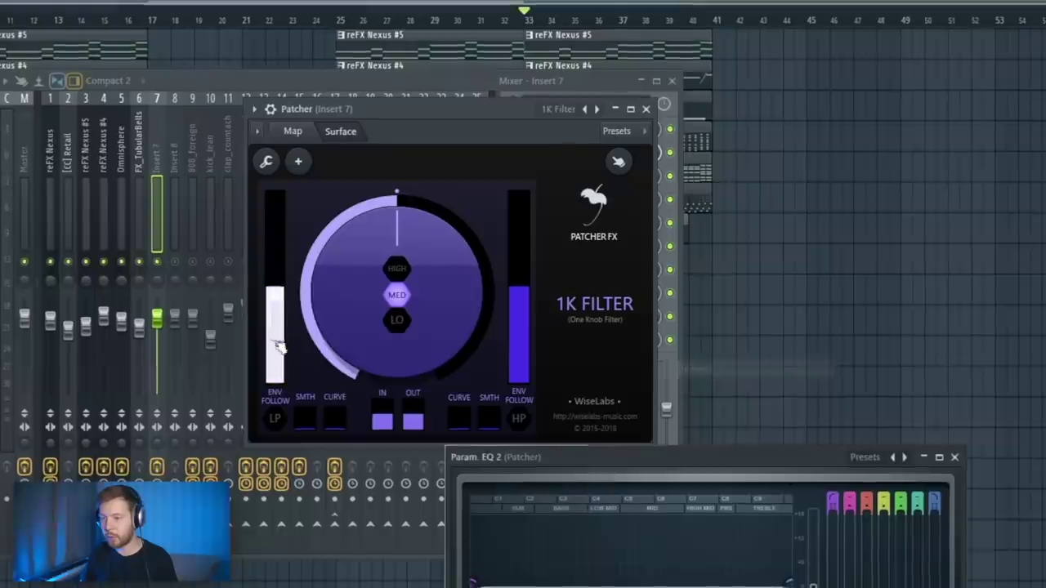
- Activate the 1K Filter's main knob and create an automation clip for it spanning bars 33 to 41
right_click(436, 278)
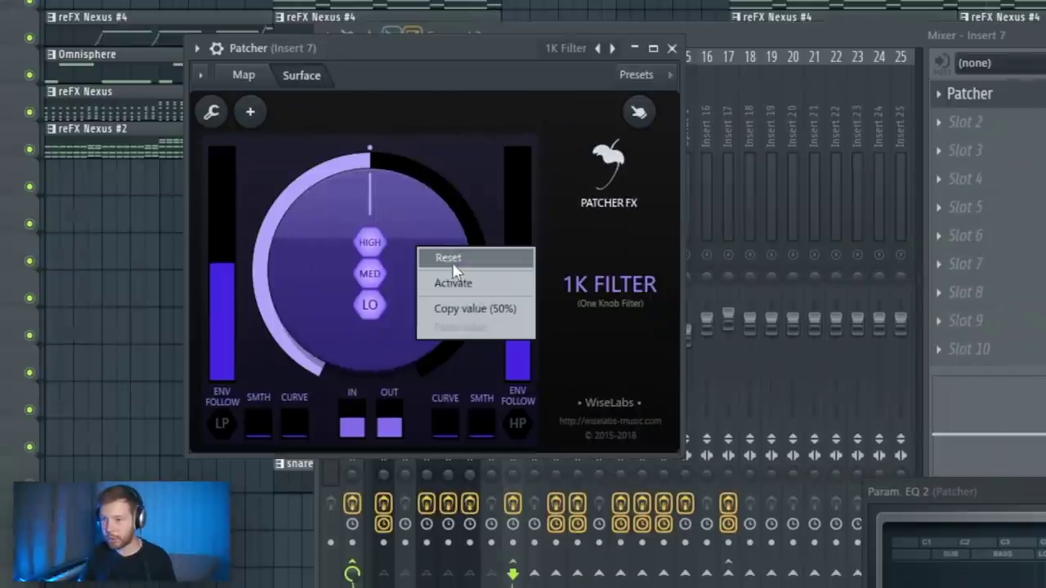
click(452, 283)
right_click(445, 240)
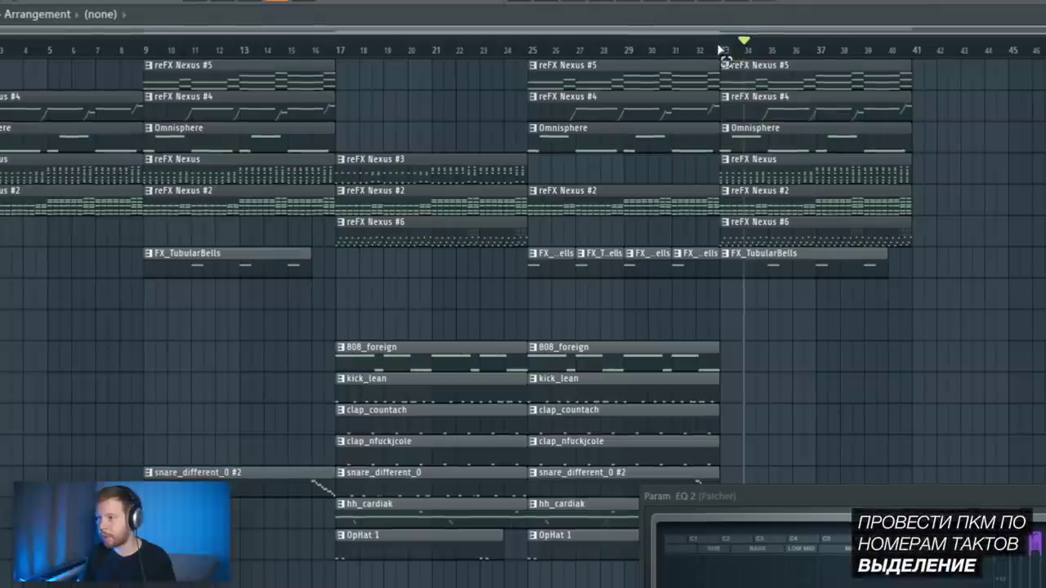
drag(722, 49, 899, 96)
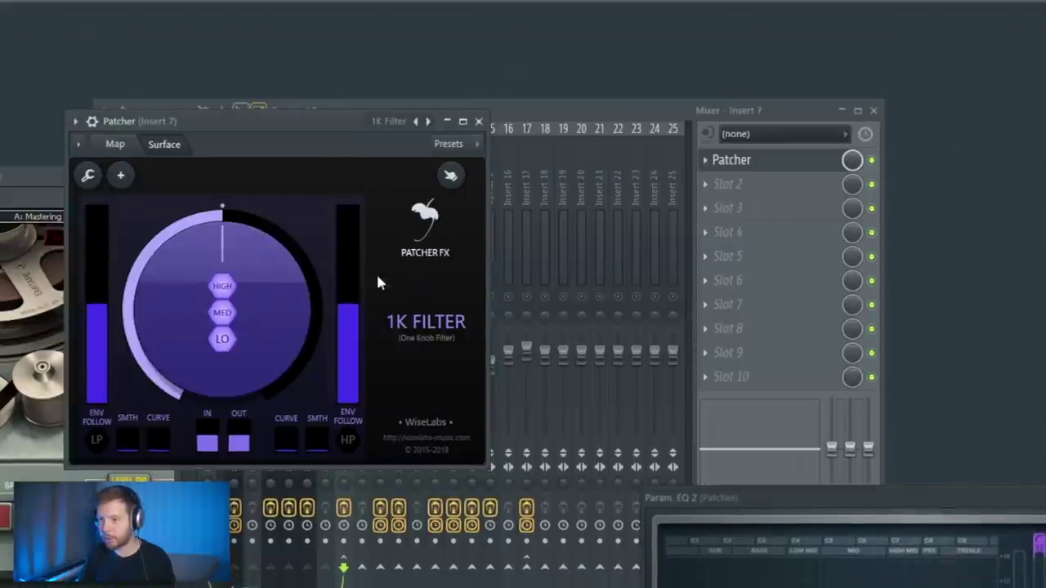
right_click(290, 309)
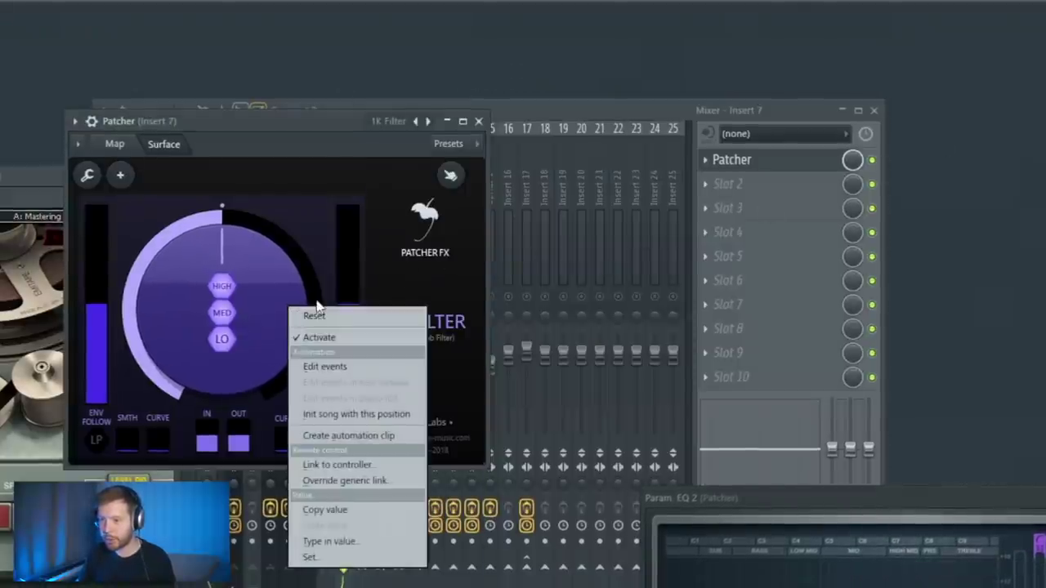
click(365, 438)
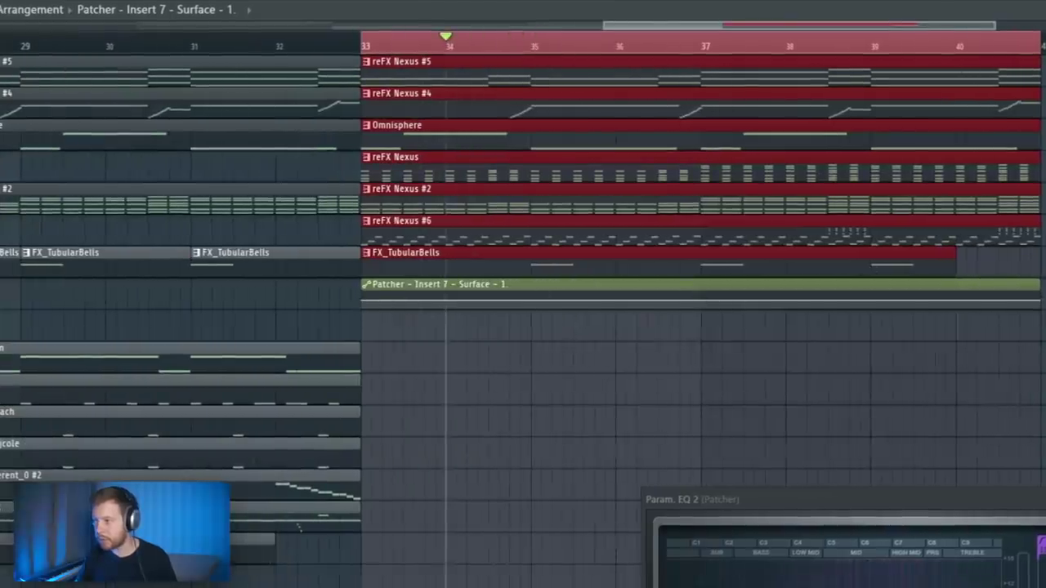
- Shape the filter automation clip into a curve rising from a low start at bar 33 to a higher end at bar 41
scroll(808, 234, up, 4)
scroll(785, 245, down, 5)
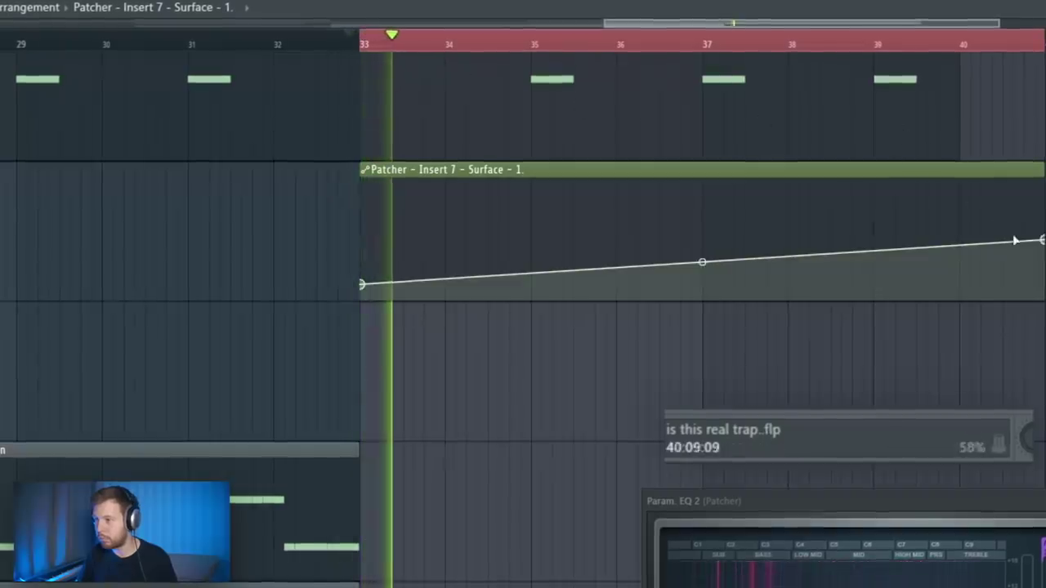
drag(1038, 237, 1042, 208)
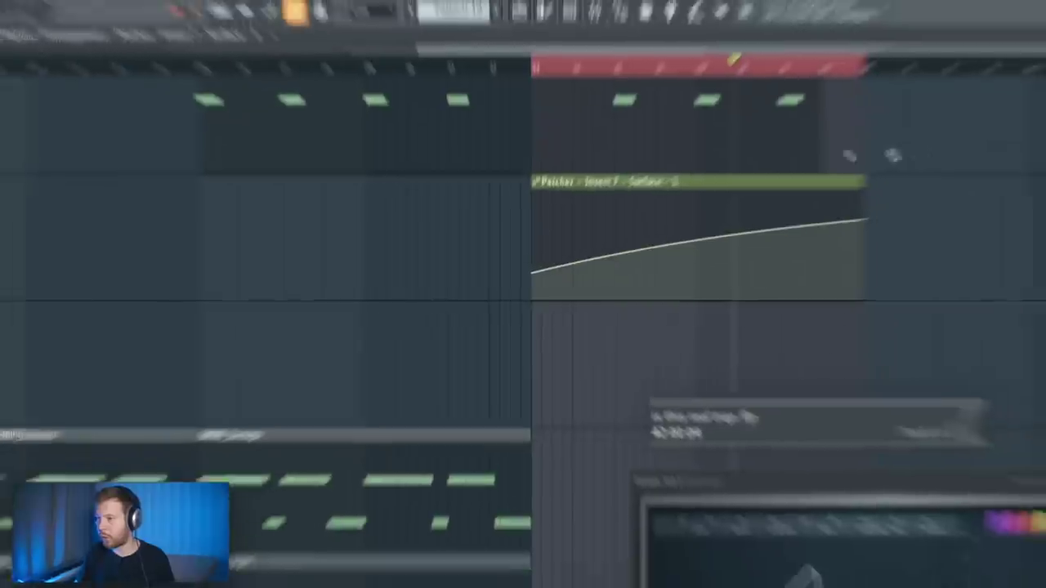
- Clear the bar 33 to 41 time selection and create an automation clip for the Patcher mix level on Insert 7
click(586, 44)
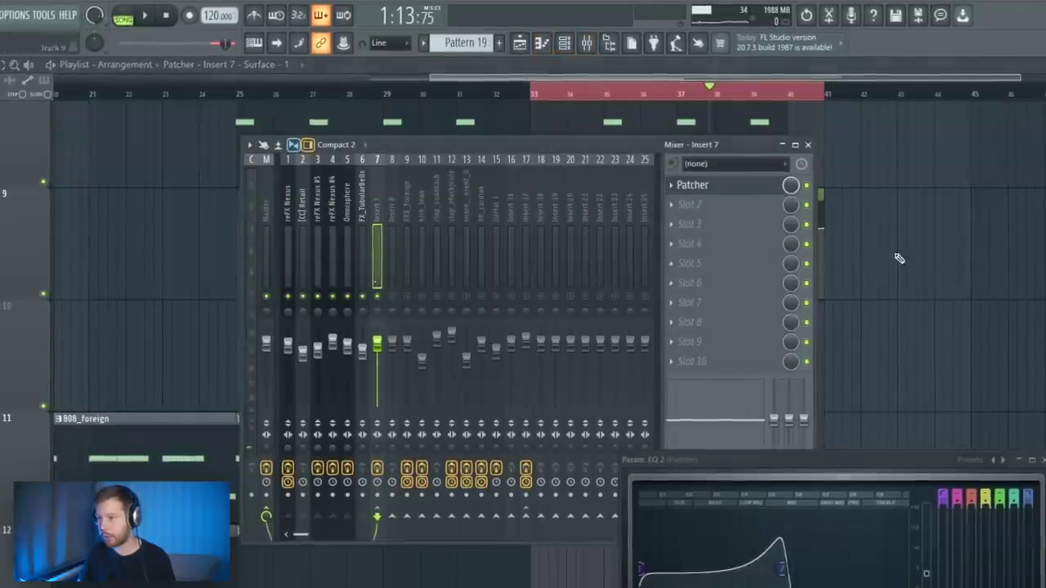
click(711, 103)
click(588, 43)
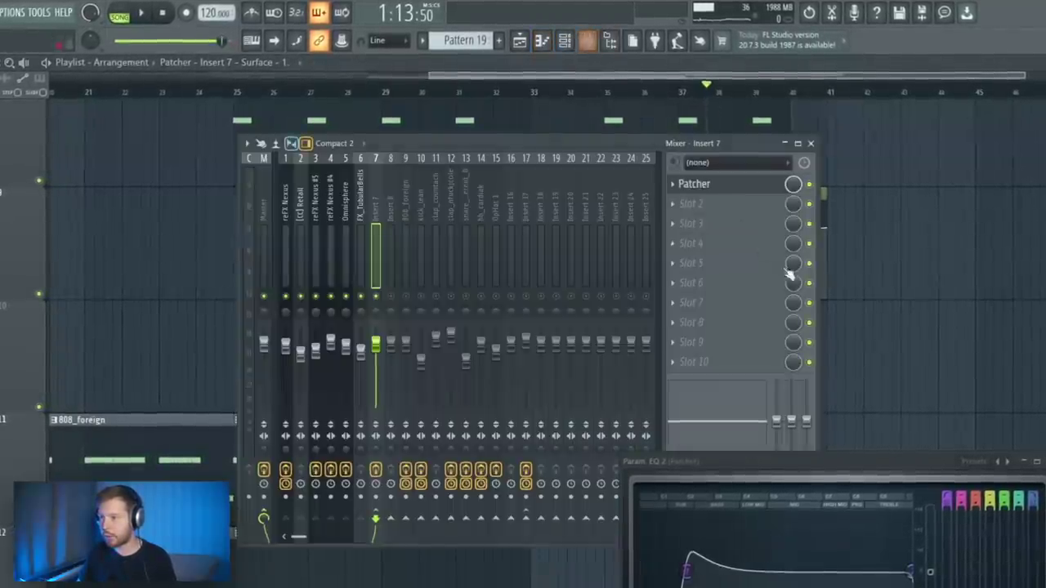
right_click(795, 185)
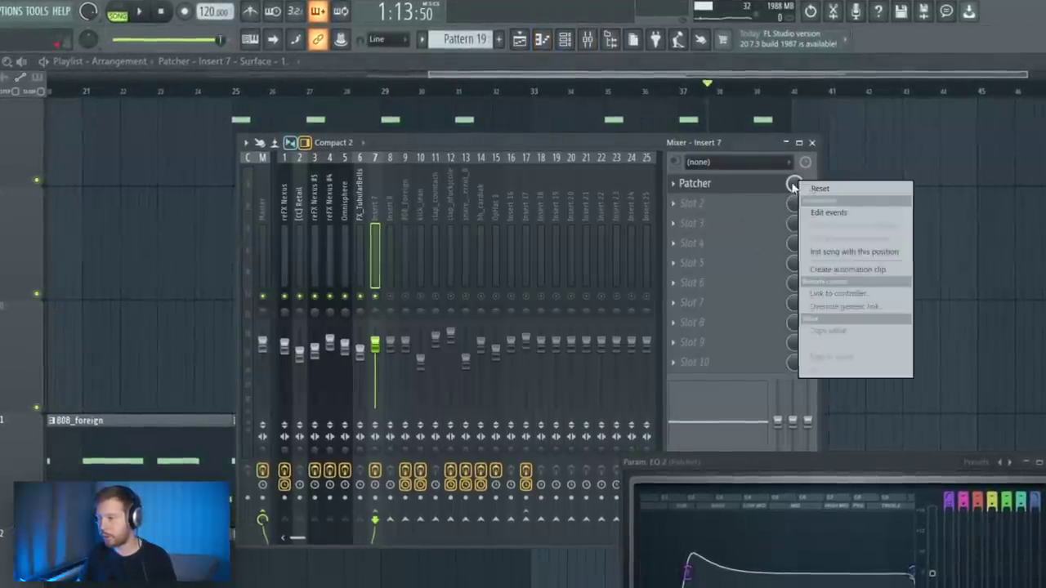
click(848, 270)
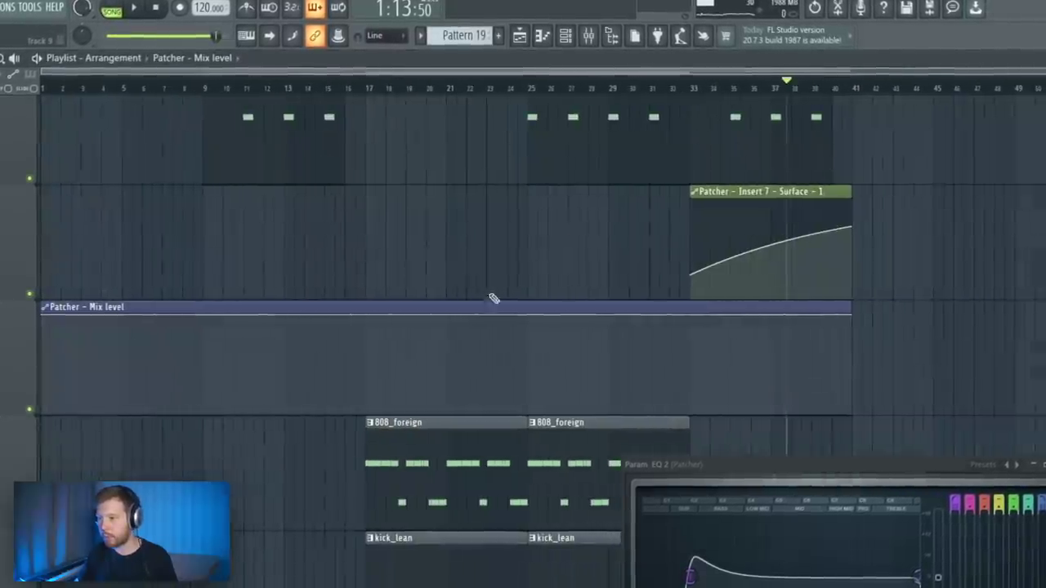
- Shape the Patcher mix level automation to be at zero before bar 33, full through bars 33 to 41 and zero at the end
drag(696, 396, 691, 414)
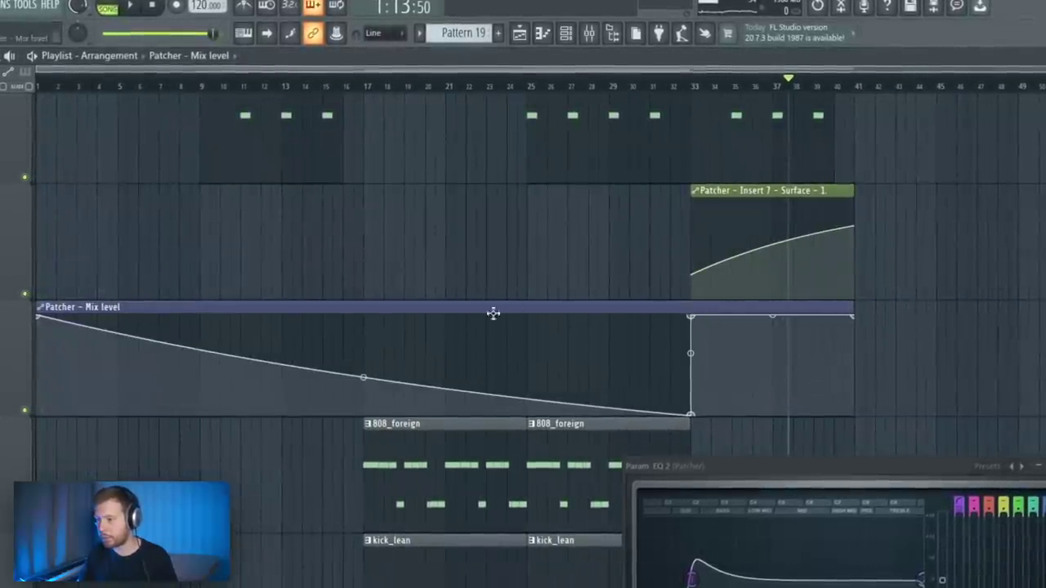
drag(37, 317, 37, 414)
drag(853, 315, 853, 413)
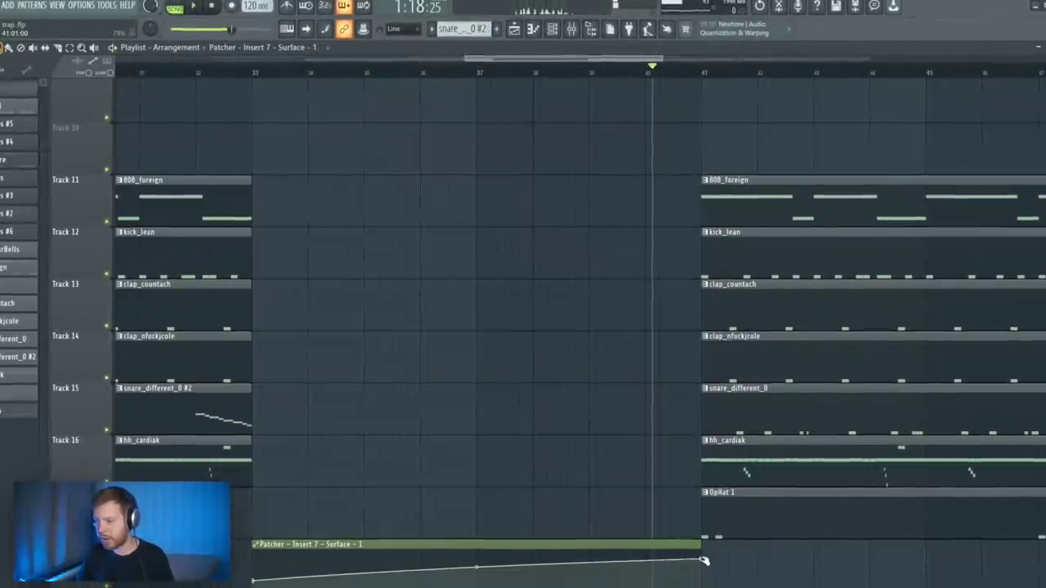
scroll(689, 491, down, 3)
scroll(630, 409, up, 5)
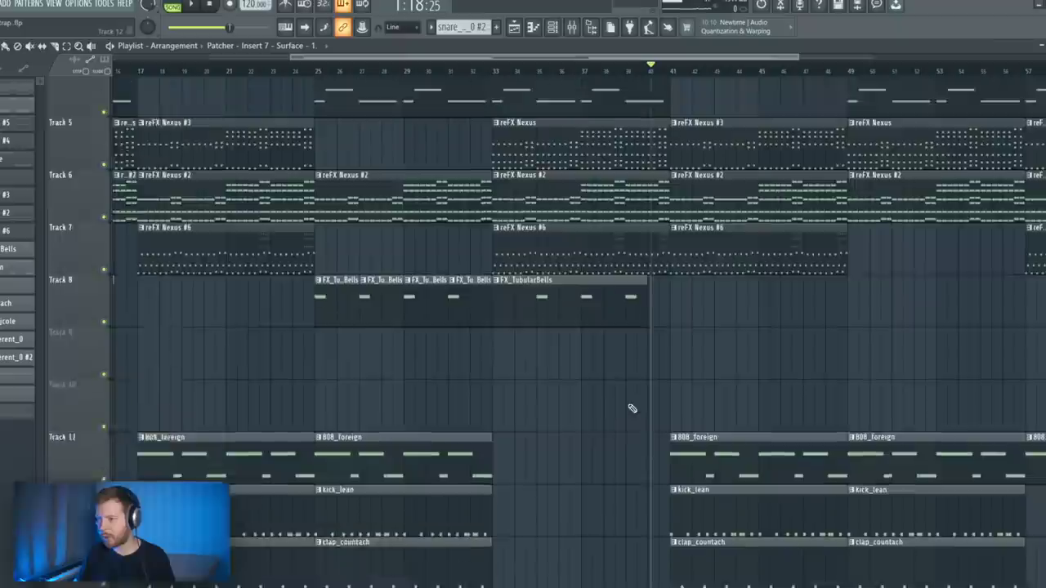
scroll(747, 497, down, 5)
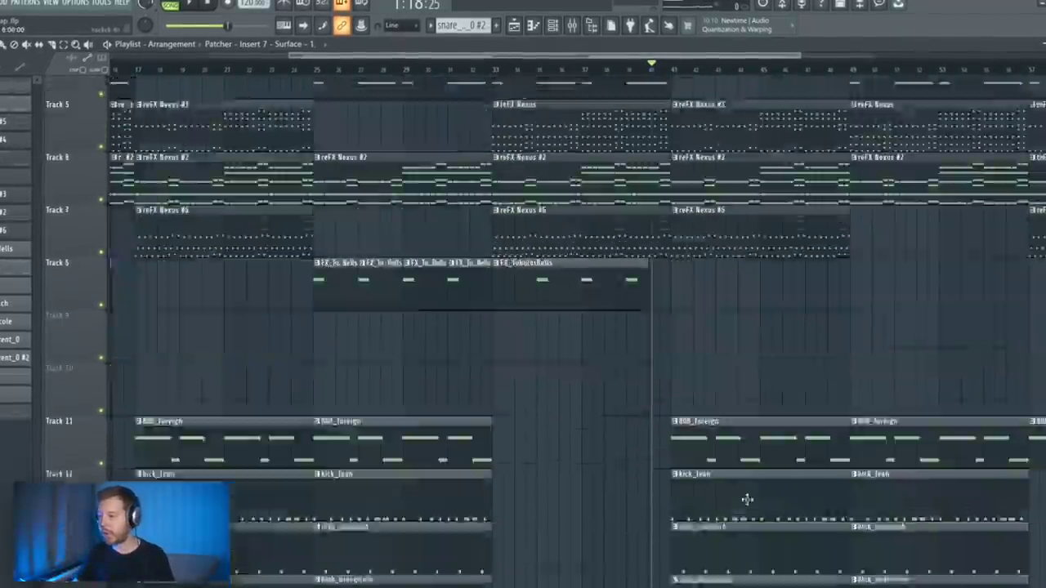
scroll(747, 523, down, 2)
scroll(784, 523, down, 4)
- Examine the Maximizer and Vintage EQ settings of Ozone 8 on the Master track
click(756, 385)
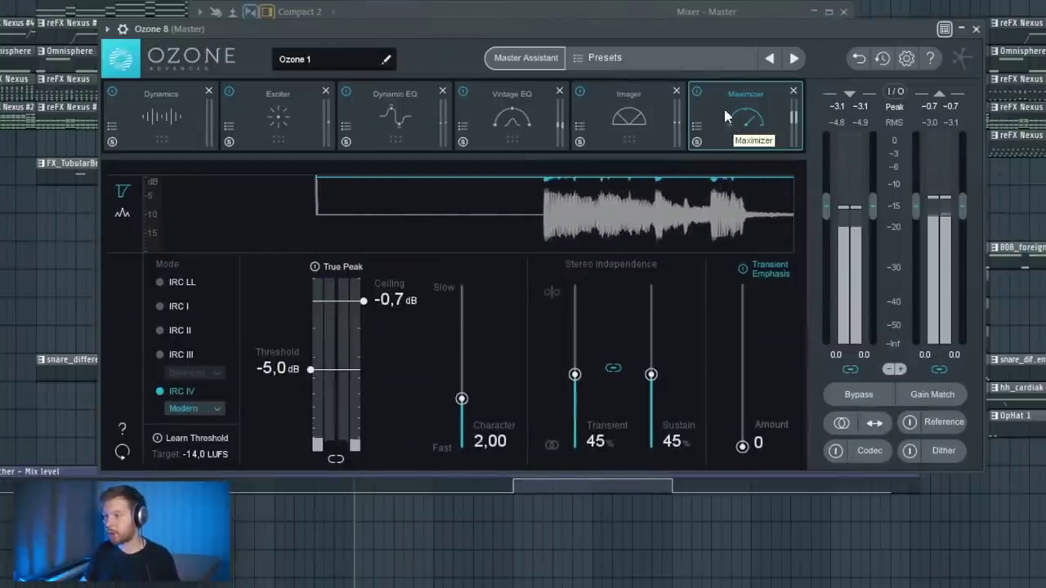
click(510, 121)
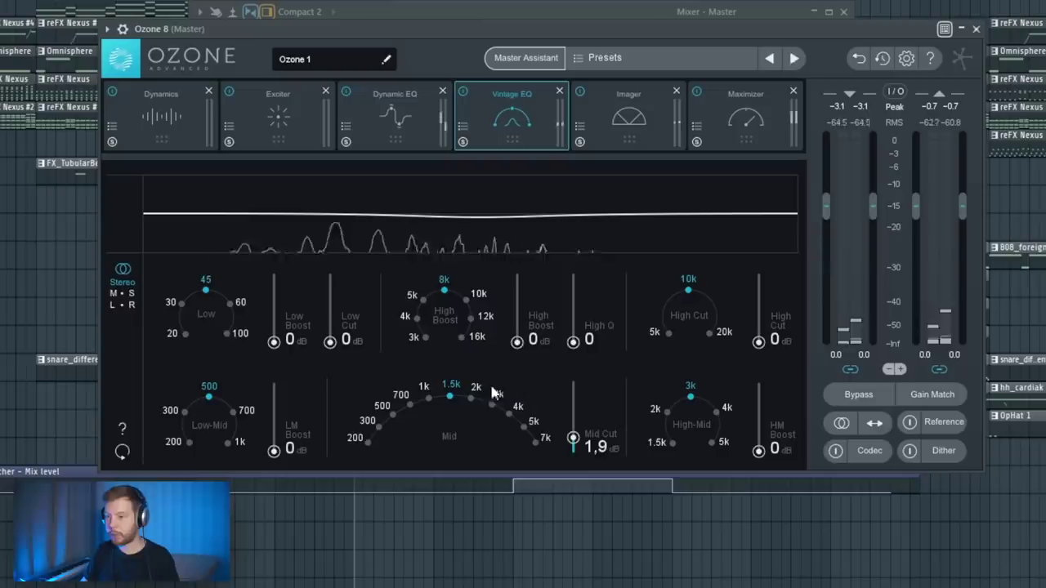